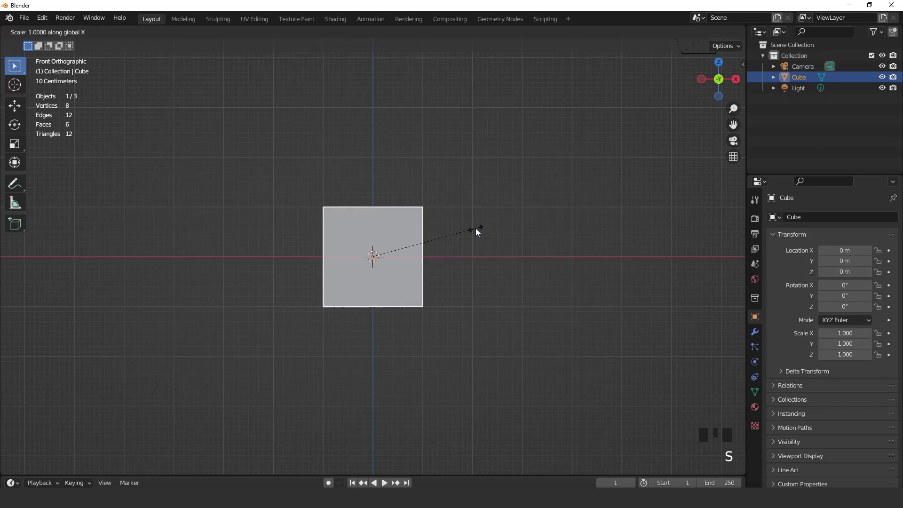
# Scale the cube by a factor of 2 along the X axis.
pyautogui.write('x2')
pyautogui.press('Return')
pyautogui.moveTo(475, 228); pyautogui.dragTo(481, 255, button='middle')
# Delete the cube's top, front and bottom faces so only the back and two end panels remain.
pyautogui.press('Tab')
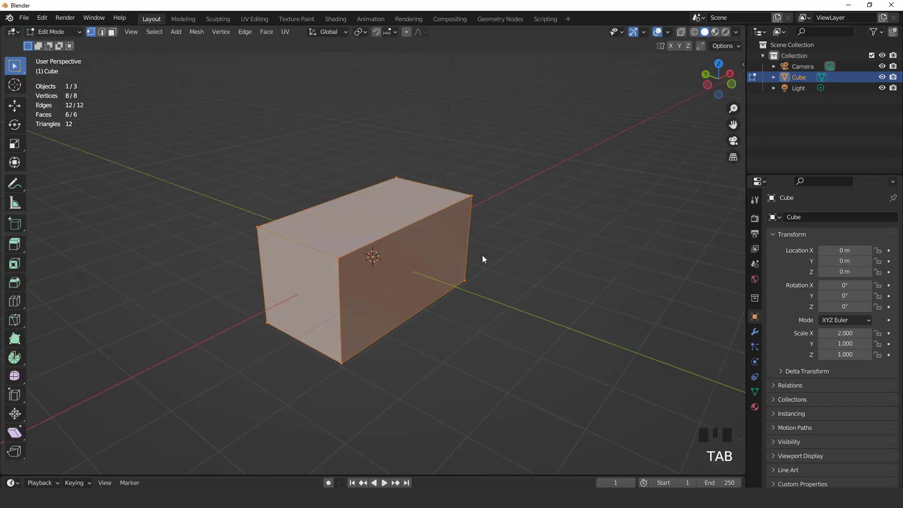
pyautogui.press('3')
pyautogui.click(398, 228)
pyautogui.keyDown('shift'); pyautogui.click(404, 249); pyautogui.keyUp('shift')
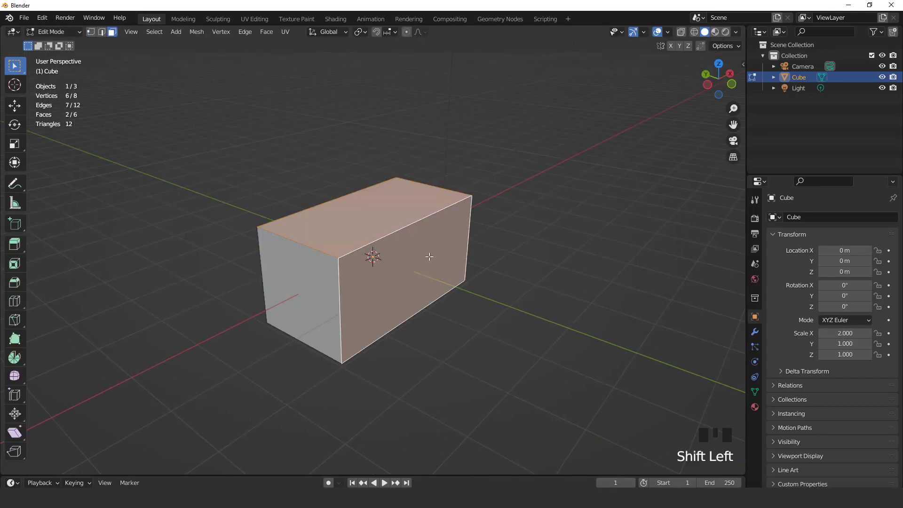
pyautogui.moveTo(426, 256); pyautogui.dragTo(398, 254, button='middle')
pyautogui.keyDown('shift'); pyautogui.click(372, 289); pyautogui.keyUp('shift')
pyautogui.press('x')
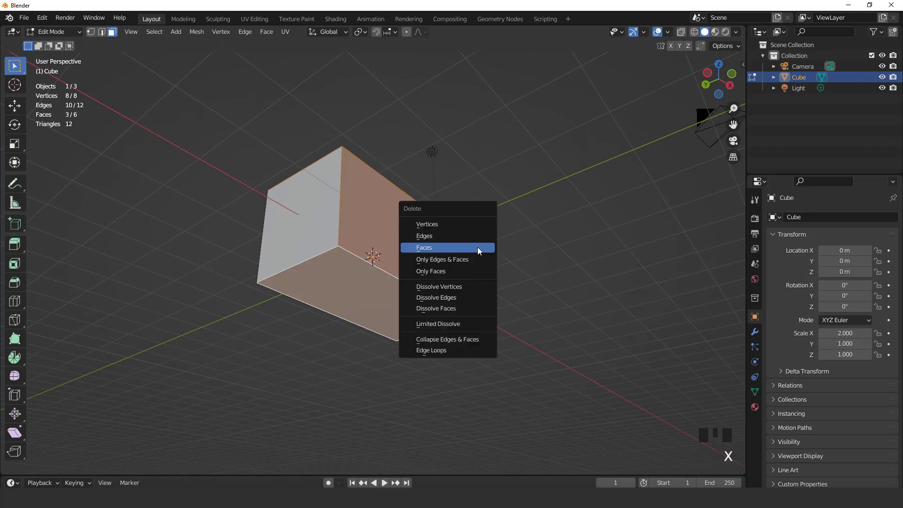
pyautogui.click(478, 247)
# Lower the upper front corner vertices of both end panels along Z so their top edges slope down toward the front.
pyautogui.moveTo(478, 247); pyautogui.dragTo(391, 309, button='middle')
pyautogui.press('1')
pyautogui.click(453, 264)
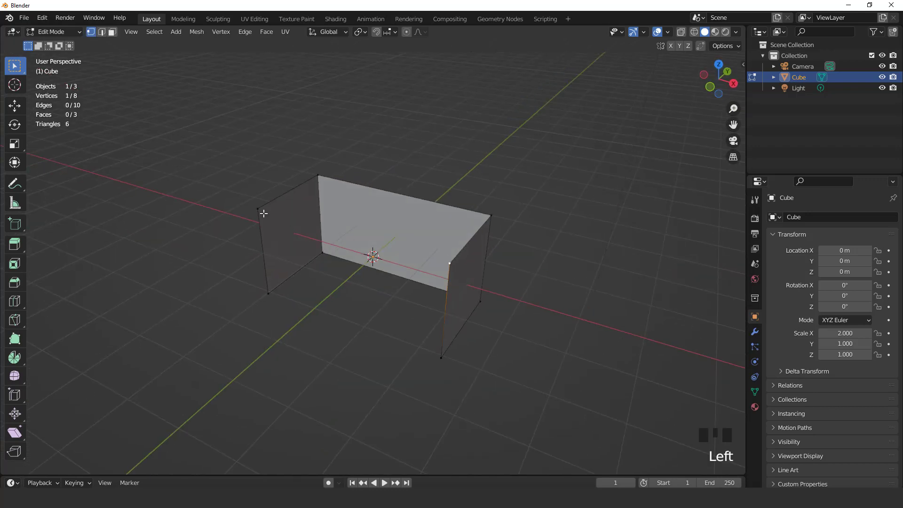
pyautogui.keyDown('shift'); pyautogui.click(252, 206); pyautogui.keyUp('shift')
pyautogui.press('KP_3')
pyautogui.scroll(1, 478, 205)
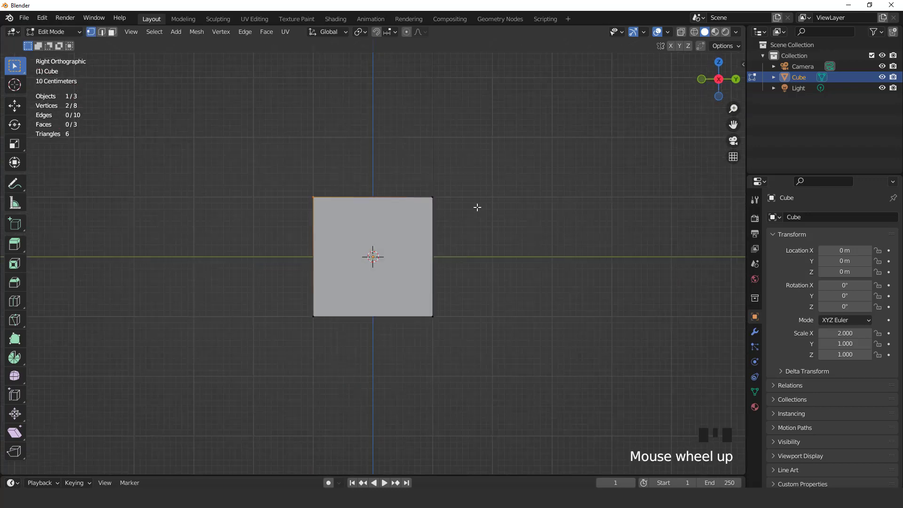
pyautogui.press('g')
pyautogui.press('z')
pyautogui.click(478, 226)
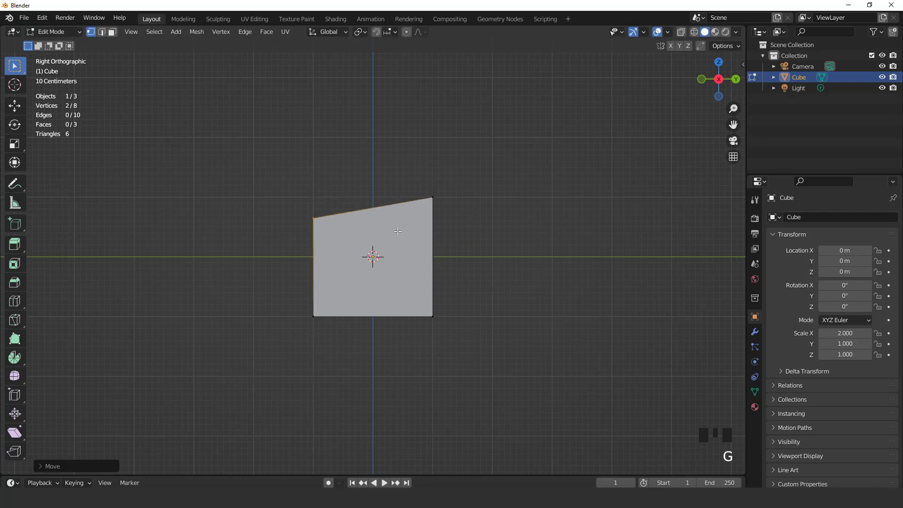
# Add one vertical loop cut in the middle of the back panel.
pyautogui.moveTo(478, 226); pyautogui.dragTo(391, 195, button='middle')
pyautogui.hotkey('ctrl', 'r')
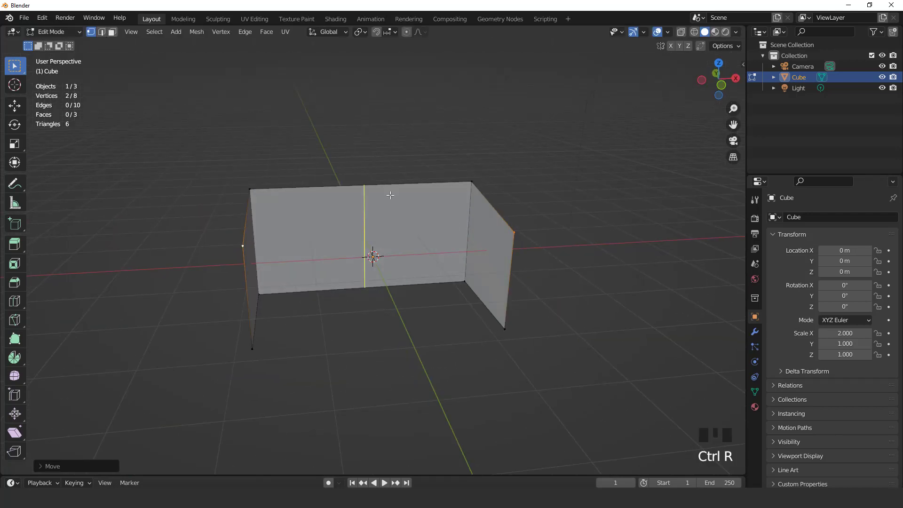
pyautogui.click(391, 195)
# Select the two vertical back corner edges in the mesh, and apply the object's scale.
pyautogui.press('2')
pyautogui.click(449, 219)
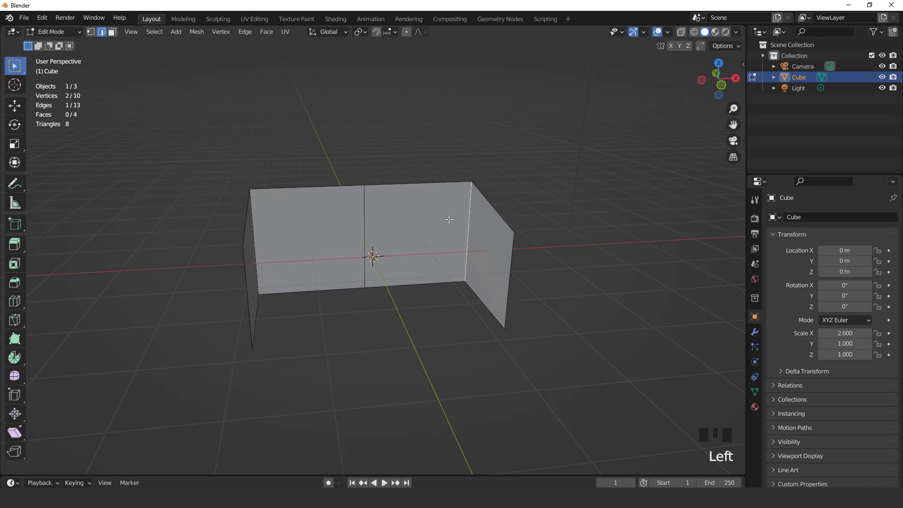
pyautogui.keyDown('shift'); pyautogui.click(257, 223); pyautogui.keyUp('shift')
pyautogui.press('Tab')
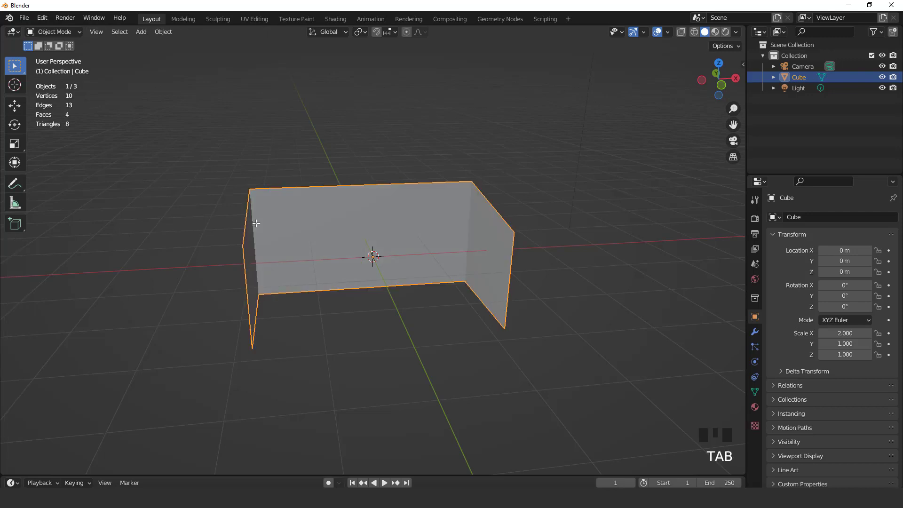
pyautogui.hotkey('ctrl', 'a')
pyautogui.click(256, 224)
# Bevel the two selected back corner edges with a width of 0.153 m and one segment.
pyautogui.press('KP_7')
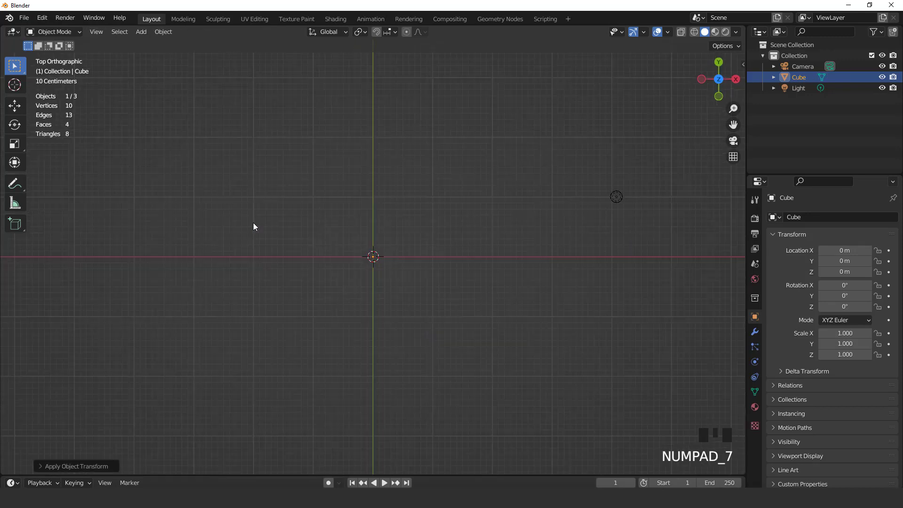
pyautogui.press('Tab')
pyautogui.hotkey('ctrl', 'b')
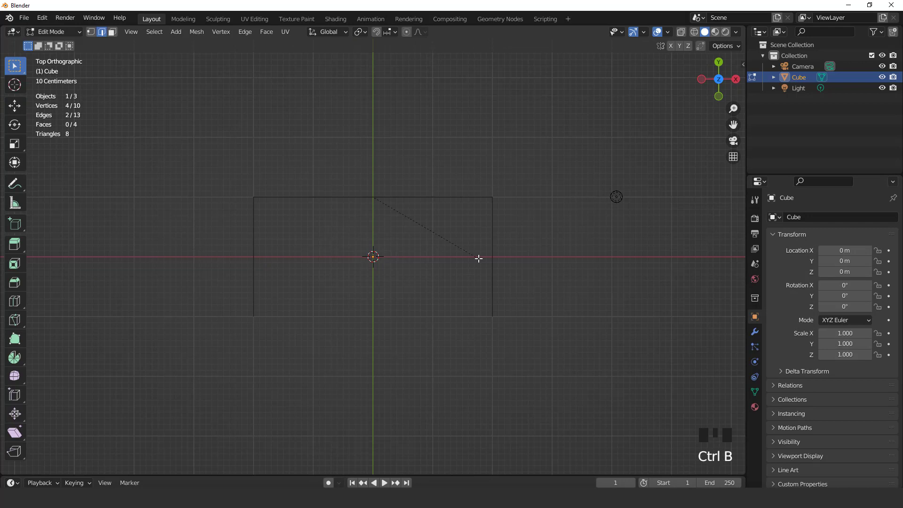
pyautogui.click(491, 265)
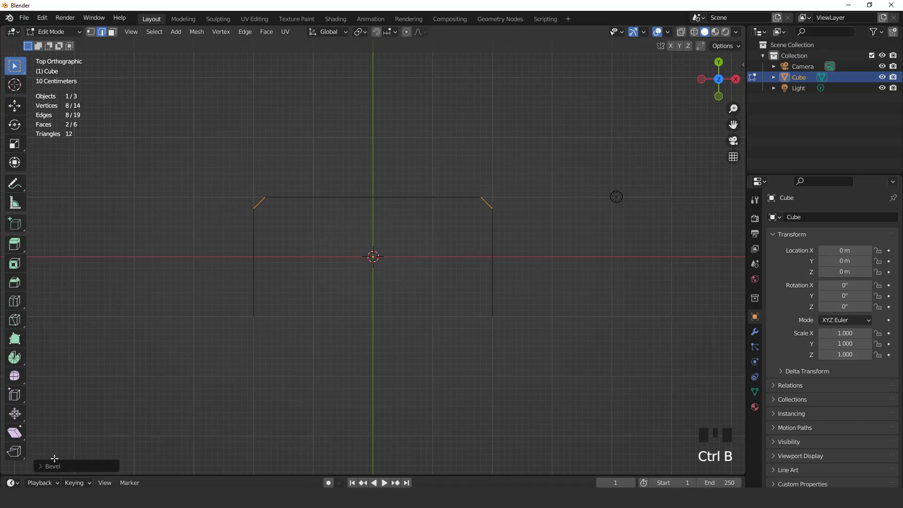
pyautogui.click(41, 466)
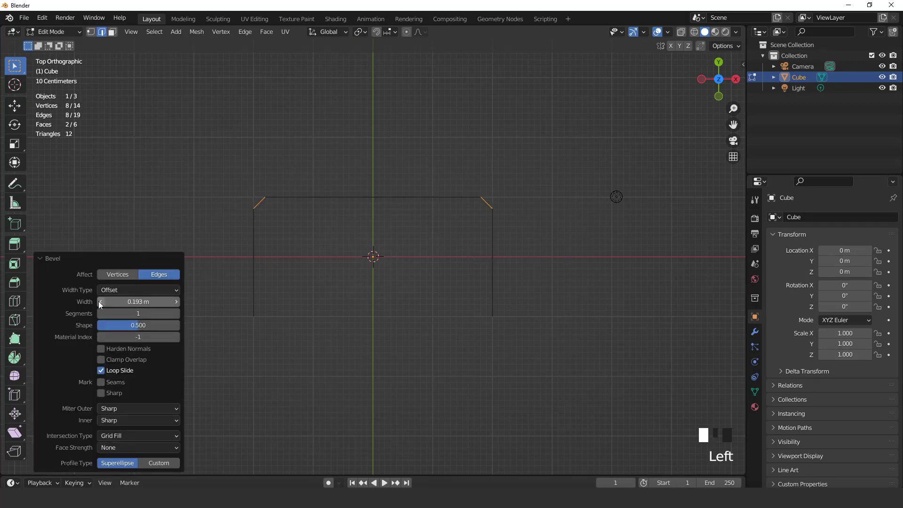
pyautogui.click(99, 302)
pyautogui.click(100, 302)
pyautogui.click(99, 302)
pyautogui.click(100, 302)
pyautogui.click(100, 302)
pyautogui.click(100, 302)
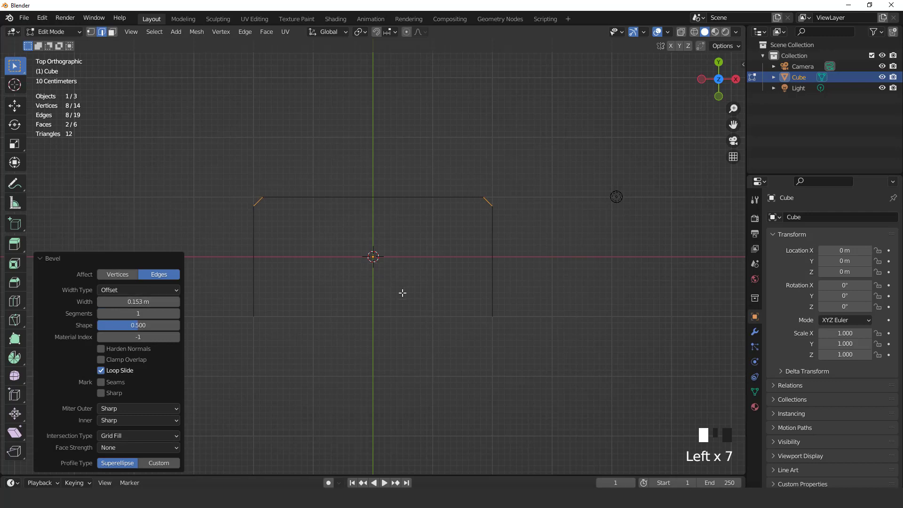
# Add four evenly spaced vertical loop cuts to the right end panel.
pyautogui.moveTo(401, 292); pyautogui.dragTo(457, 235, button='middle')
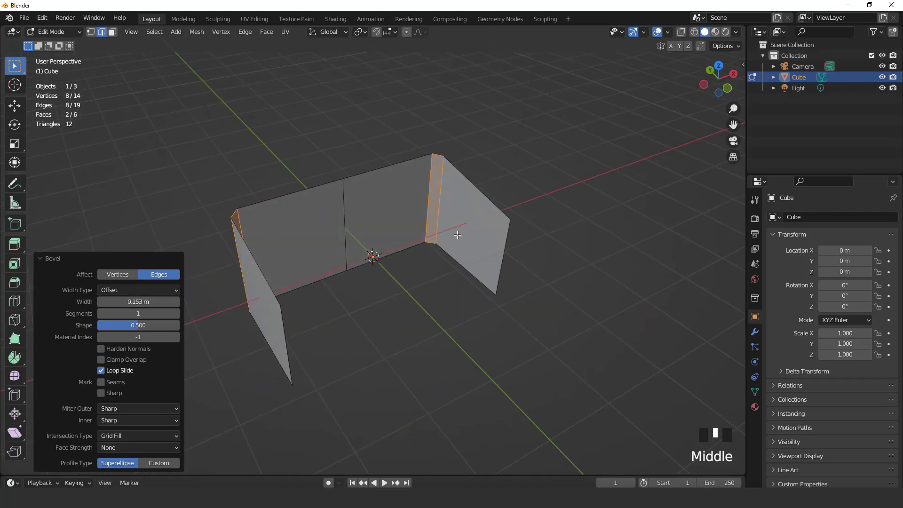
pyautogui.hotkey('ctrl', 'r')
pyautogui.scroll(3, 457, 234)
pyautogui.click(457, 235)
pyautogui.rightClick(457, 235)
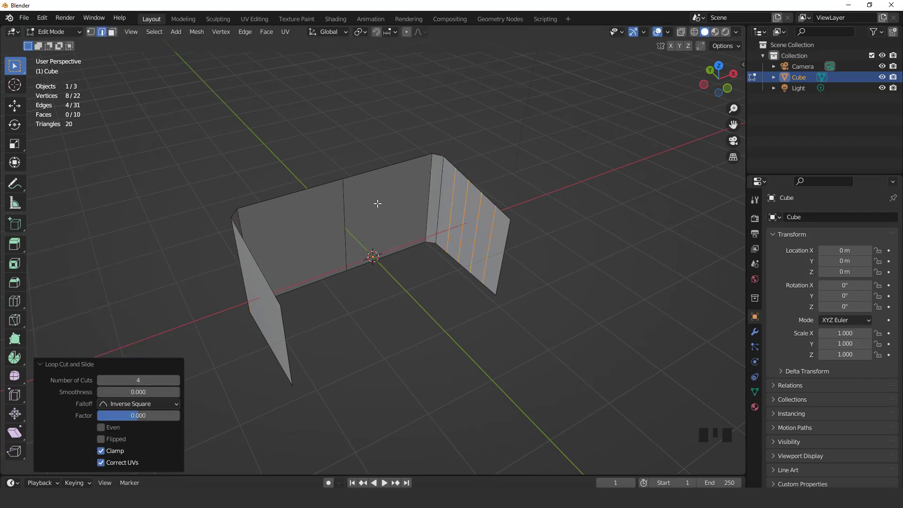
# Add four vertical loop cuts to each half of the back panel.
pyautogui.hotkey('ctrl', 'r')
pyautogui.scroll(3, 382, 170)
pyautogui.click(382, 168)
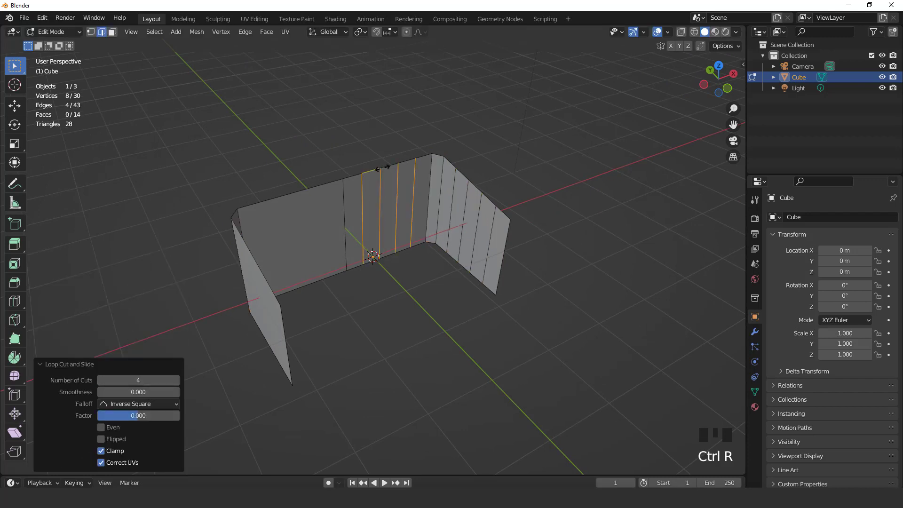
pyautogui.hotkey('ctrl', 'r')
pyautogui.scroll(3, 297, 212)
pyautogui.click(297, 212)
pyautogui.click(298, 211)
# Add four evenly spaced vertical loop cuts to the left end panel.
pyautogui.moveTo(298, 210); pyautogui.dragTo(264, 215, button='middle')
pyautogui.hotkey('ctrl', 'r')
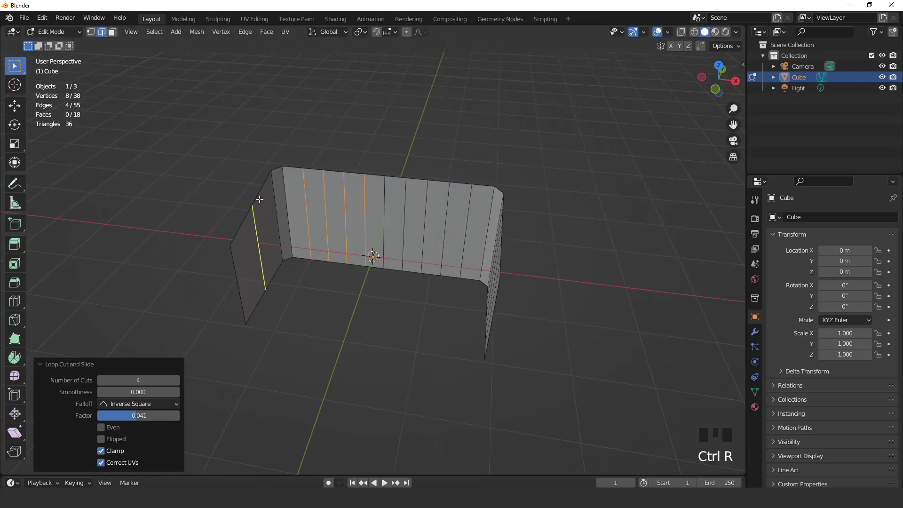
pyautogui.scroll(3, 261, 203)
pyautogui.click(263, 202)
pyautogui.rightClick(266, 204)
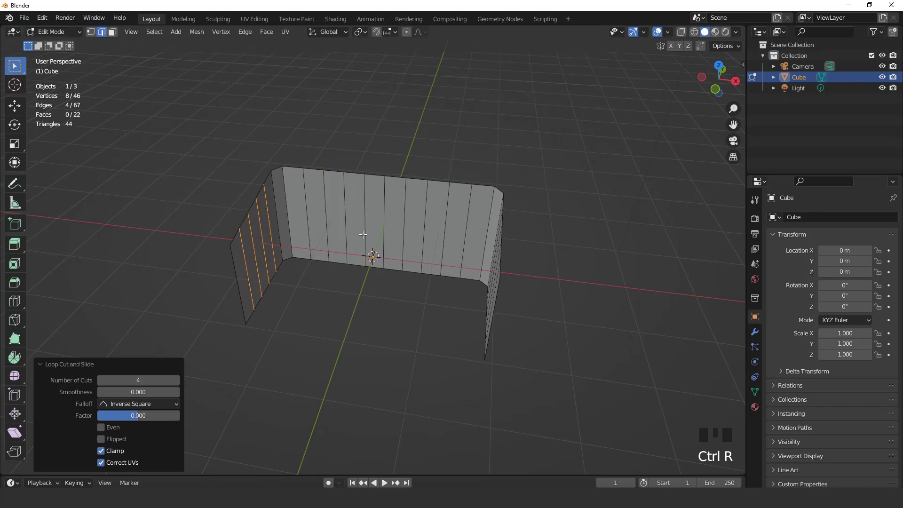
# Add a Solidify modifier to the object and thicken the walls outward with a thickness of -0.35 m.
pyautogui.press('Tab')
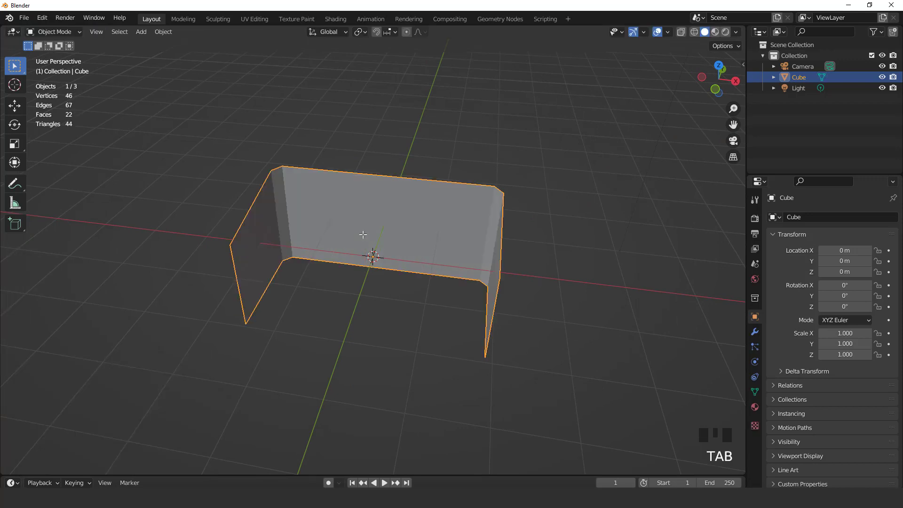
pyautogui.click(754, 334)
pyautogui.click(780, 216)
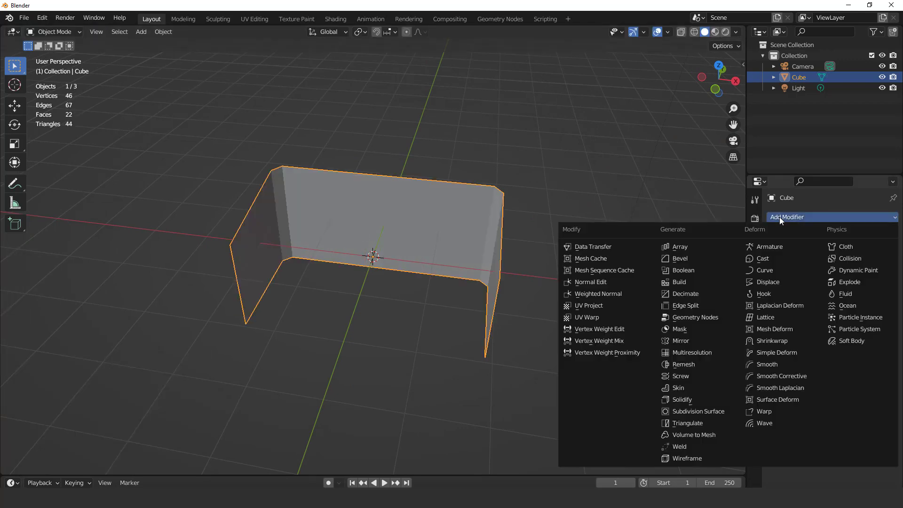
pyautogui.click(679, 399)
pyautogui.press('KP_7')
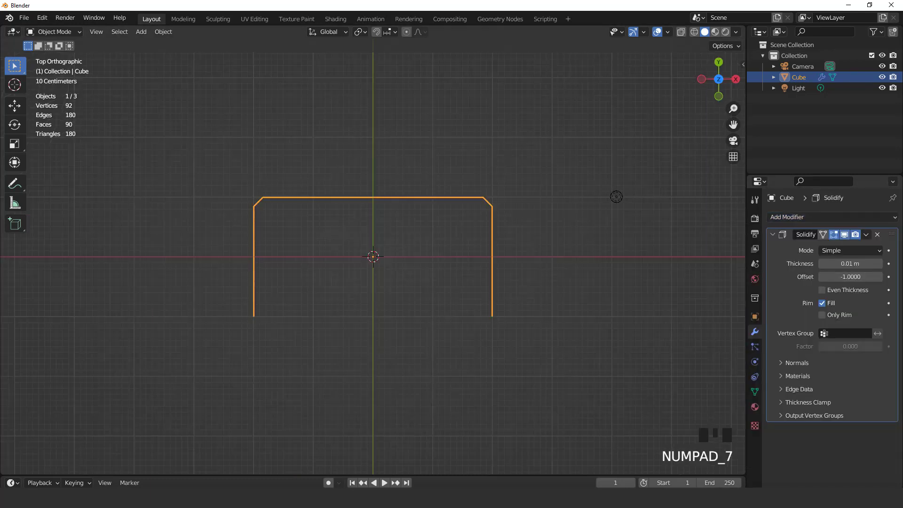
pyautogui.moveTo(842, 264); pyautogui.dragTo(800, 264)
pyautogui.scroll(2, 545, 306)
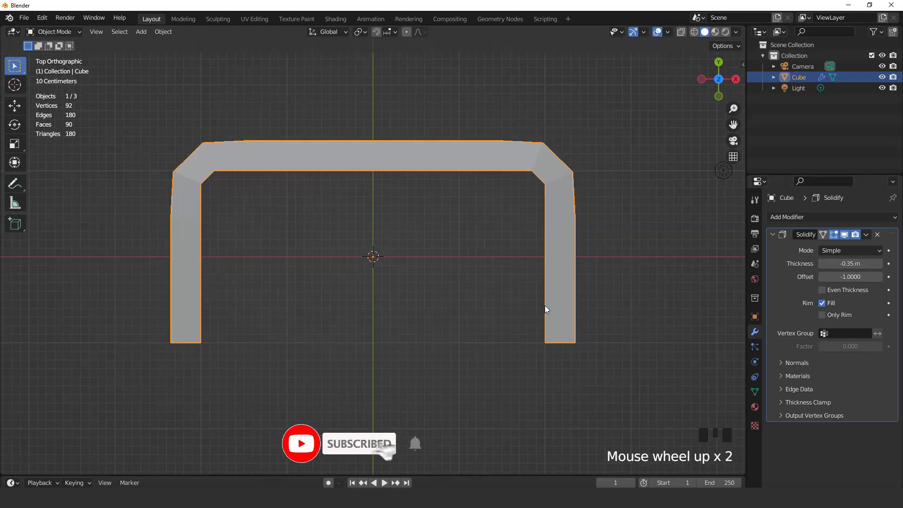
pyautogui.moveTo(545, 306); pyautogui.dragTo(523, 240, button='middle')
pyautogui.scroll(-2, 523, 241)
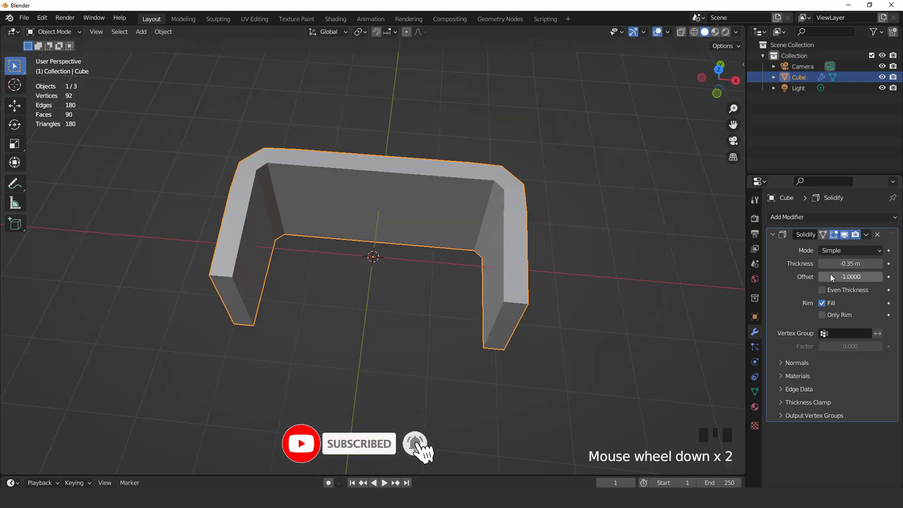
# Set the Solidify thickness to -0.3 m and apply the modifier.
pyautogui.click(879, 263)
pyautogui.click(879, 263)
pyautogui.click(879, 264)
pyautogui.click(879, 263)
pyautogui.click(879, 263)
pyautogui.click(879, 264)
pyautogui.click(879, 264)
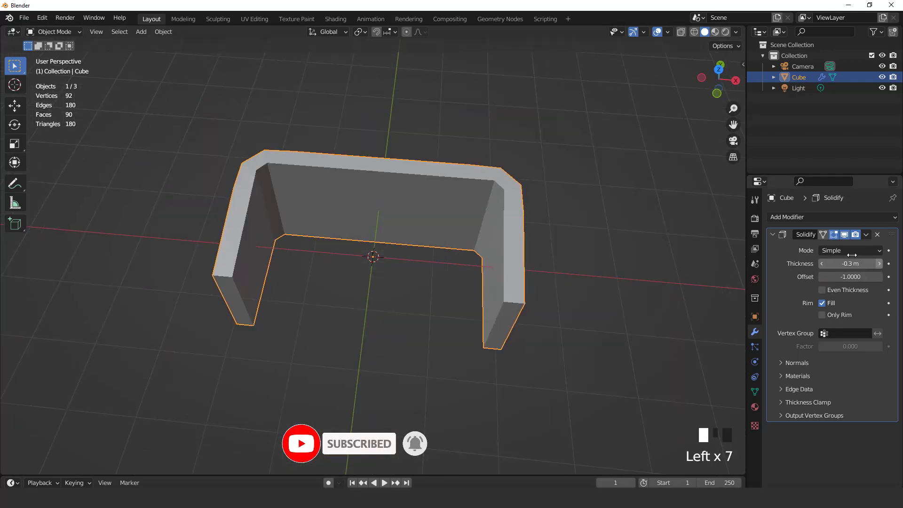
pyautogui.click(866, 234)
pyautogui.click(841, 249)
# Add a horizontal loop cut around the whole wall at mid-height and flatten it by scaling Z to 0.
pyautogui.press('KP_1')
pyautogui.press('Tab')
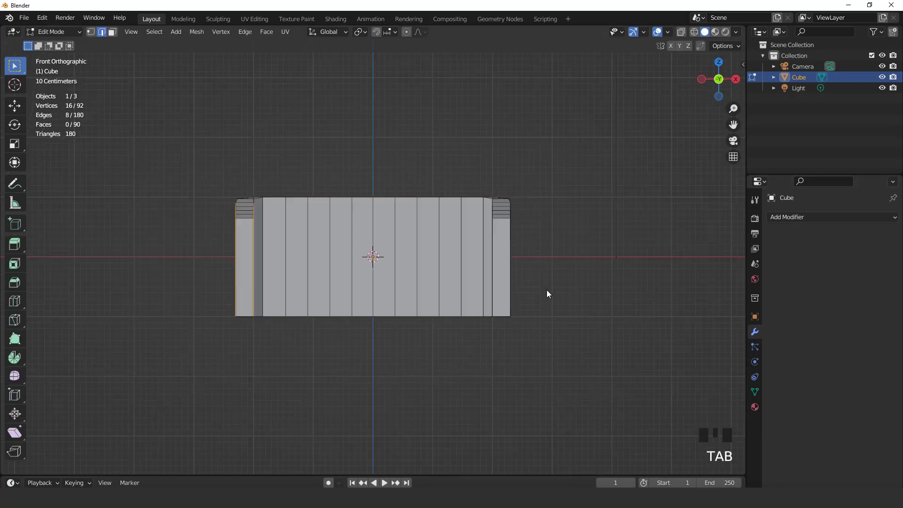
pyautogui.hotkey('ctrl', 'r')
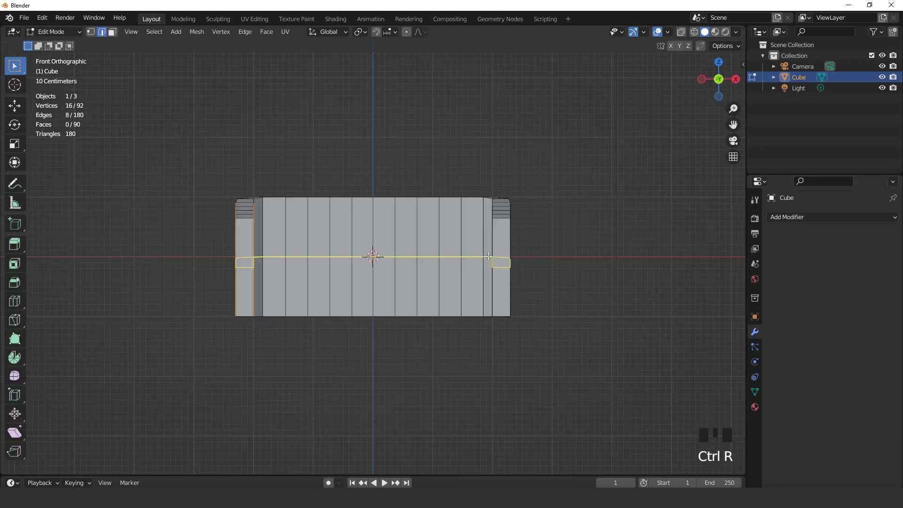
pyautogui.click(488, 256)
pyautogui.rightClick(488, 256)
pyautogui.press('s')
pyautogui.press('z')
pyautogui.press('0')
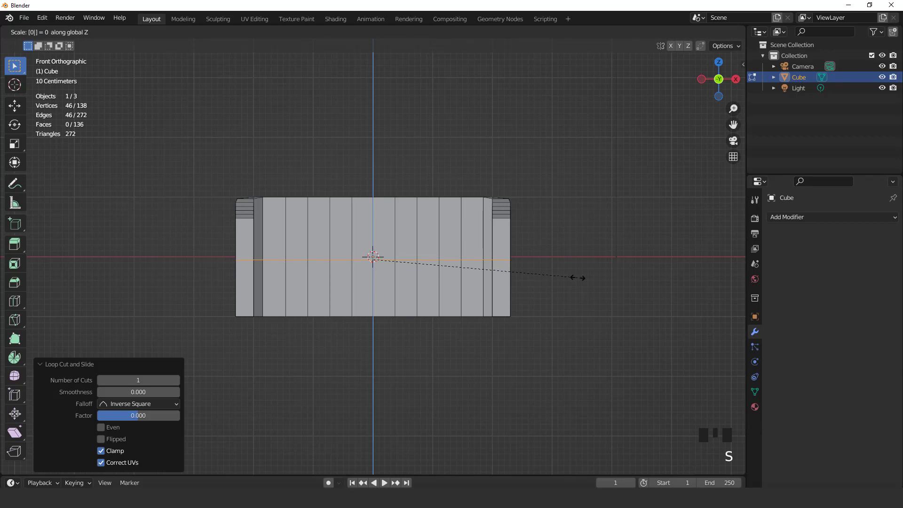
pyautogui.click(579, 277)
# Move the horizontal edge loop down about 0.16 m along Z.
pyautogui.press('g')
pyautogui.press('z')
pyautogui.click(580, 287)
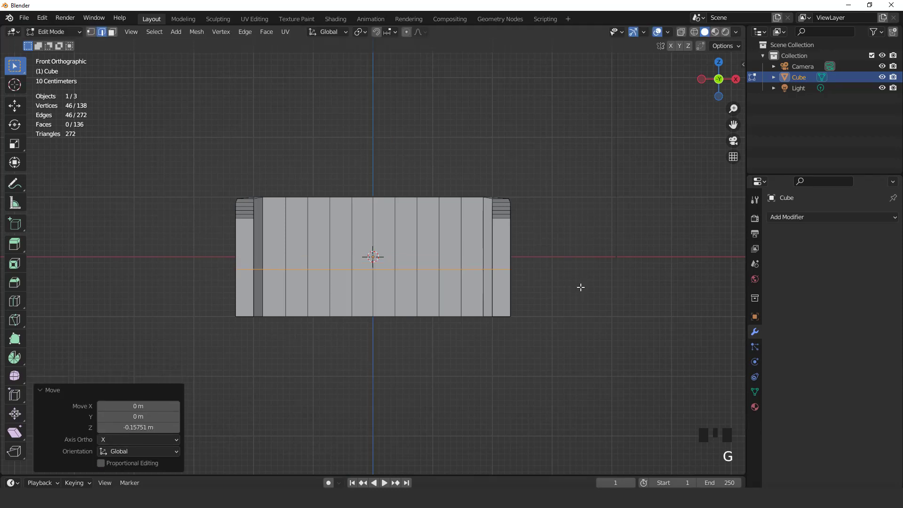
# Delete the four faces, upper and lower, that close the front ends of the two arms.
pyautogui.press('3')
pyautogui.click(502, 254)
pyautogui.keyDown('shift'); pyautogui.click(502, 292); pyautogui.keyUp('shift')
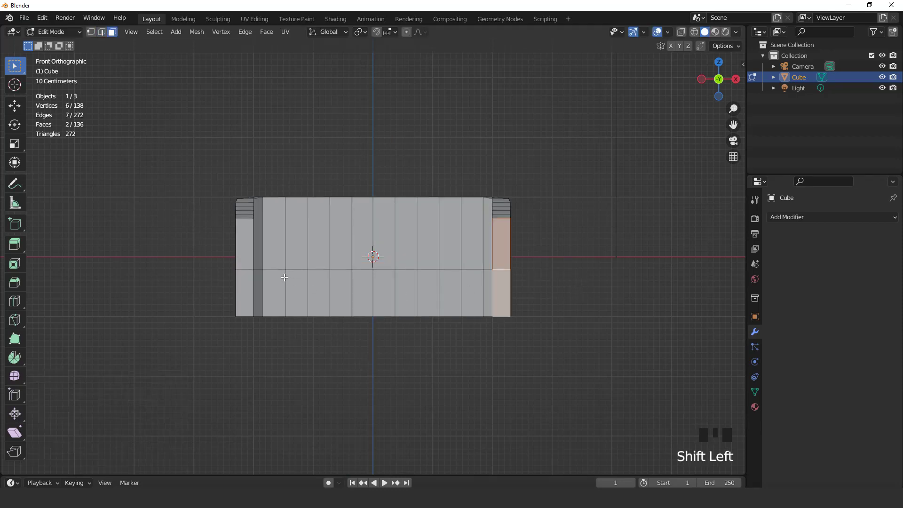
pyautogui.keyDown('shift'); pyautogui.click(248, 256); pyautogui.keyUp('shift')
pyautogui.keyDown('shift'); pyautogui.click(248, 293); pyautogui.keyUp('shift')
pyautogui.moveTo(248, 292); pyautogui.dragTo(448, 278, button='middle')
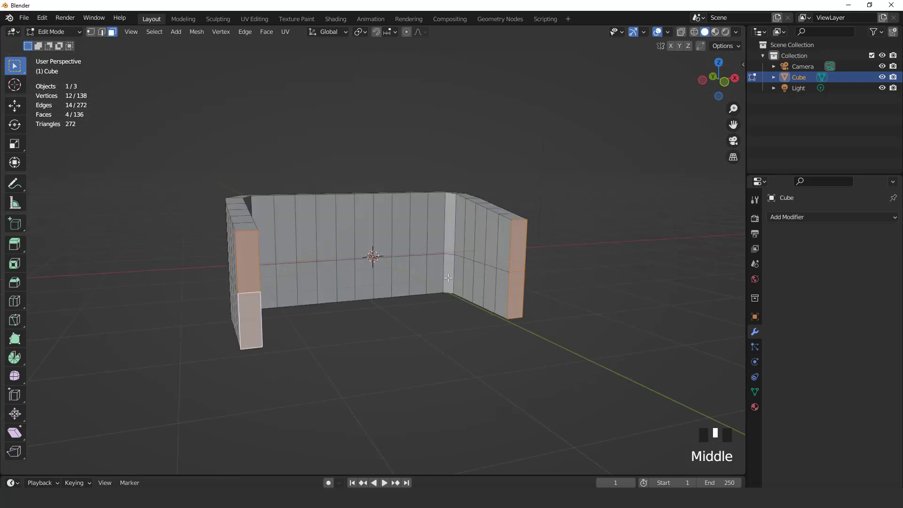
pyautogui.press('x')
pyautogui.click(448, 278)
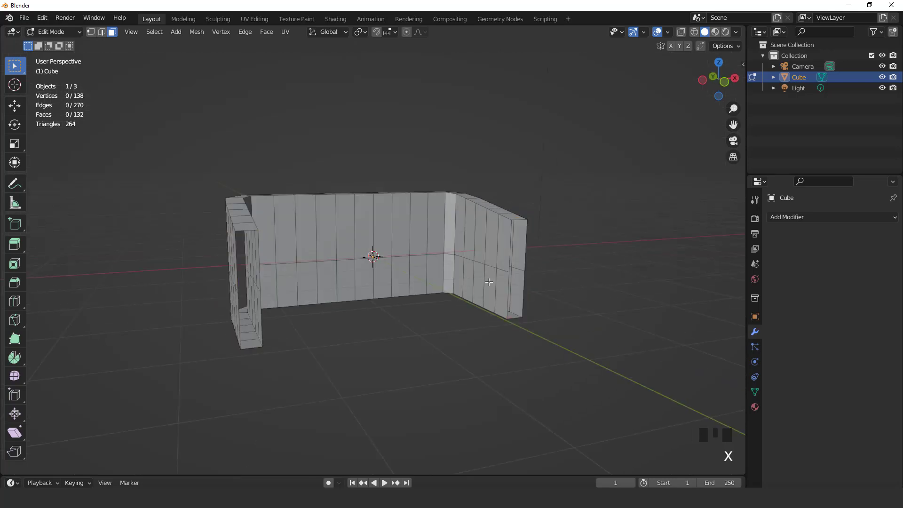
# Delete the lower strip of inner wall faces together with the strip of bottom faces.
pyautogui.doubleClick(491, 283)
pyautogui.moveTo(499, 301); pyautogui.dragTo(509, 259, button='middle')
pyautogui.keyDown('shift'); pyautogui.click(517, 294); pyautogui.keyUp('shift')
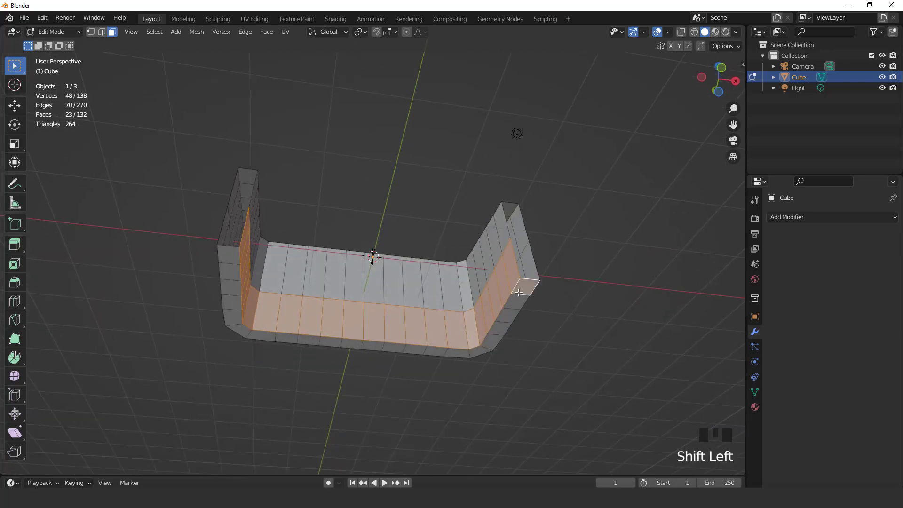
pyautogui.keyDown('shift'); pyautogui.doubleClick(516, 296); pyautogui.keyUp('shift')
pyautogui.press('x')
pyautogui.click(555, 225)
# Push the mid-height edge loop around the outer wall outward about 0.28 m with Shrink/Fatten.
pyautogui.moveTo(526, 311); pyautogui.dragTo(490, 330, button='middle')
pyautogui.press('2')
pyautogui.doubleClick(472, 269)
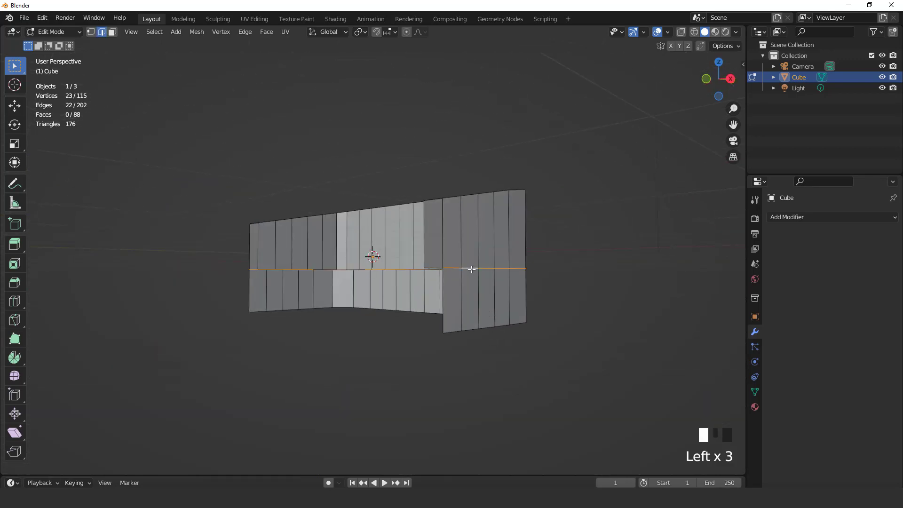
pyautogui.moveTo(472, 269); pyautogui.dragTo(433, 305, button='middle')
pyautogui.press('KP_1')
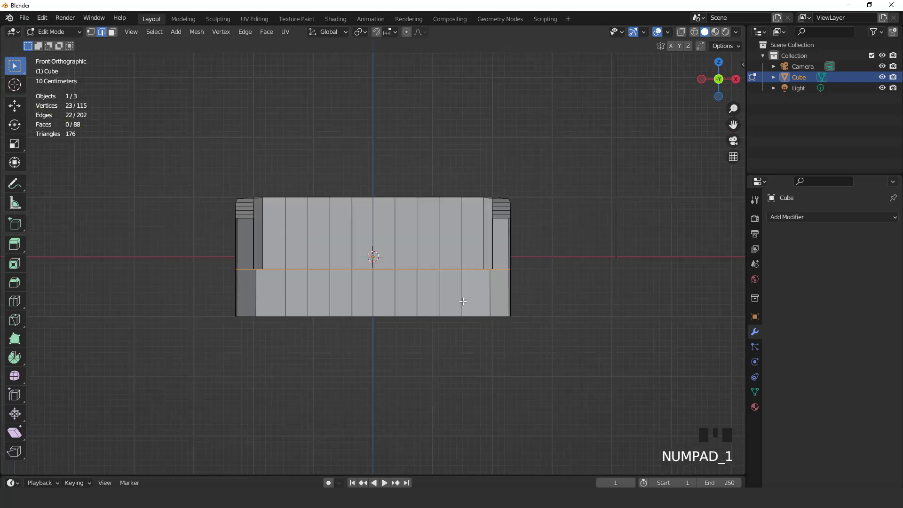
pyautogui.hotkey('alt', 's')
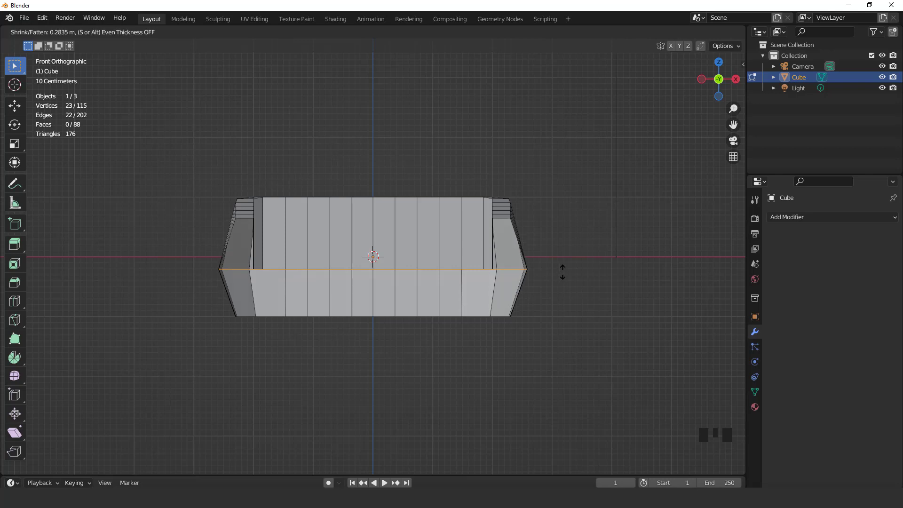
pyautogui.click(563, 272)
# Add a loop cut along the middle of the wall's top rim and raise it about 0.085 m along Z.
pyautogui.moveTo(552, 306); pyautogui.dragTo(478, 276, button='middle')
pyautogui.scroll(2, 478, 276)
pyautogui.press('KP_1')
pyautogui.scroll(2, 518, 232)
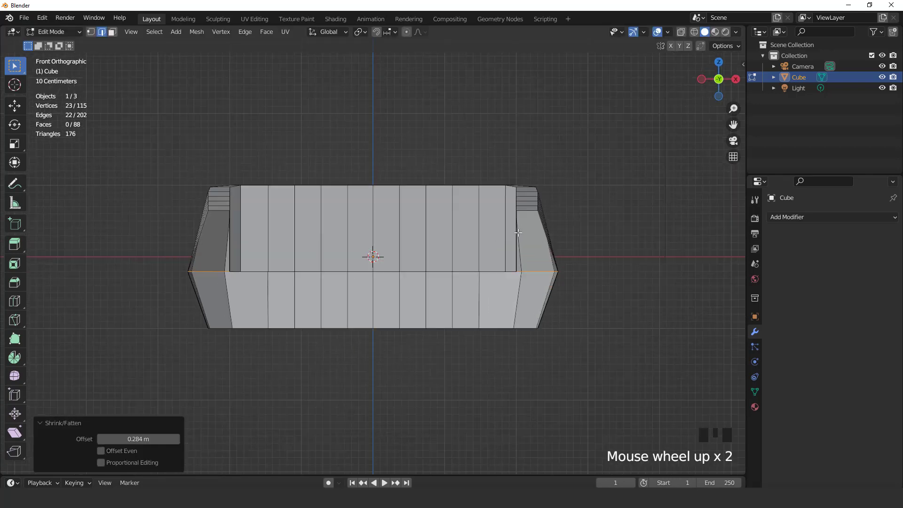
pyautogui.hotkey('ctrl', 'r')
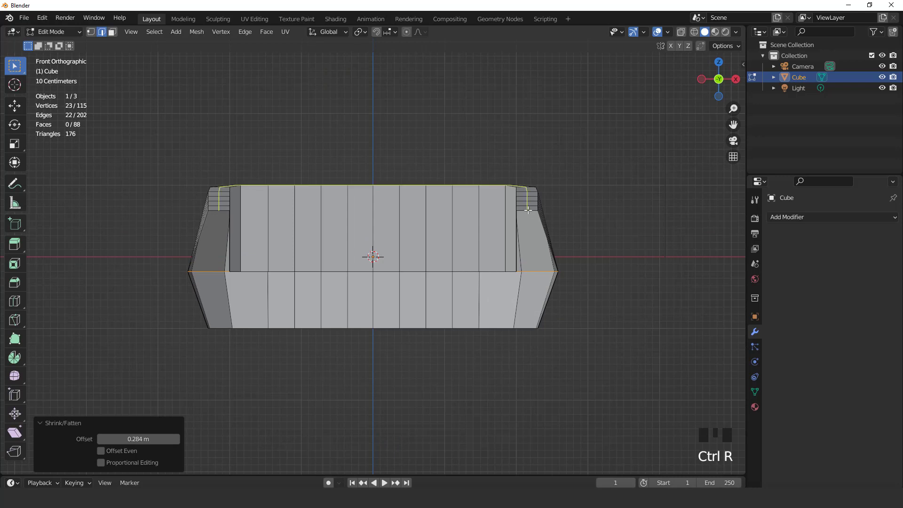
pyautogui.click(528, 211)
pyautogui.rightClick(527, 210)
pyautogui.press('g')
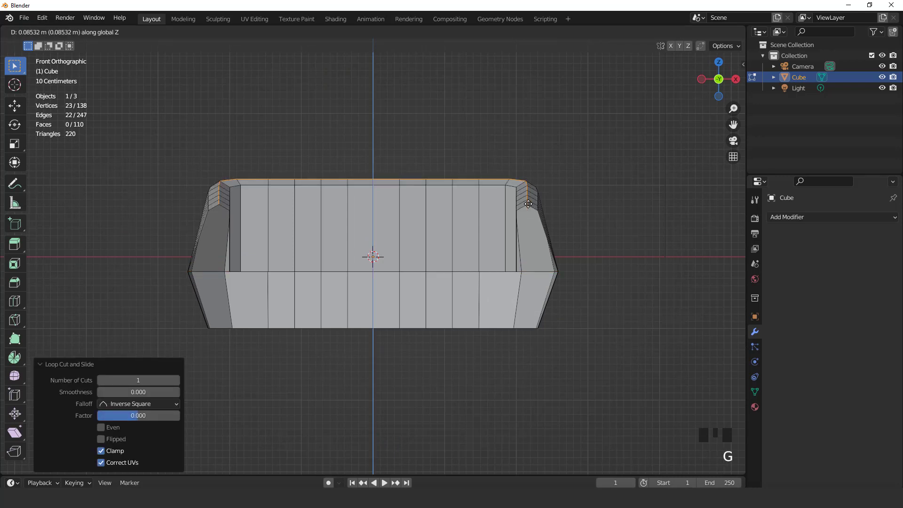
pyautogui.click(527, 203)
# Add a level 2 Subdivision Surface to the backrest.
pyautogui.press('Tab')
pyautogui.hotkey('ctrl', '2')
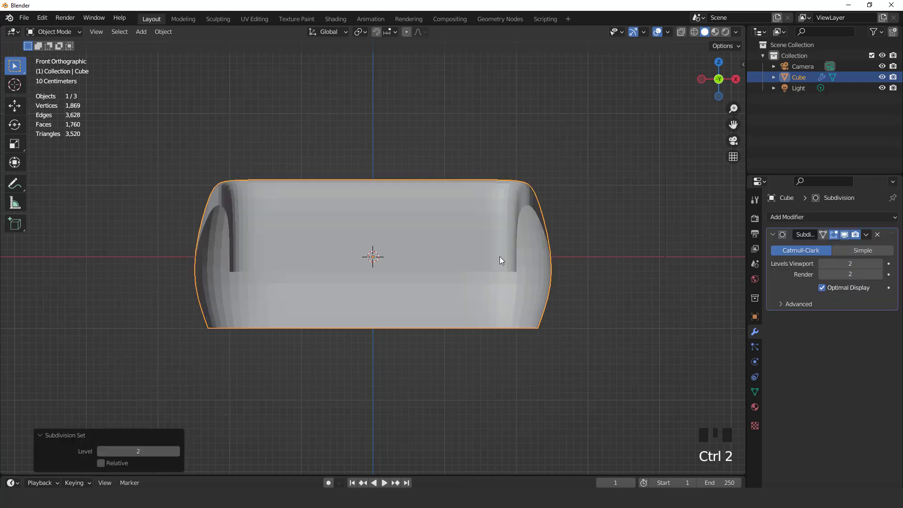
pyautogui.scroll(-2, 500, 256)
# Pull the mid-height edge loop of the outer wall back inward about 0.13 m with Shrink/Fatten.
pyautogui.press('Tab')
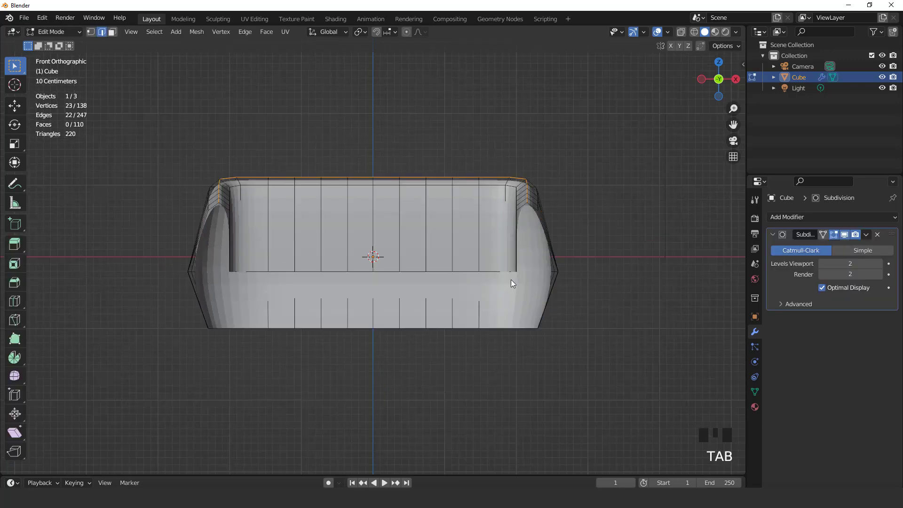
pyautogui.moveTo(511, 279); pyautogui.dragTo(534, 285, button='middle')
pyautogui.tripleClick(542, 279)
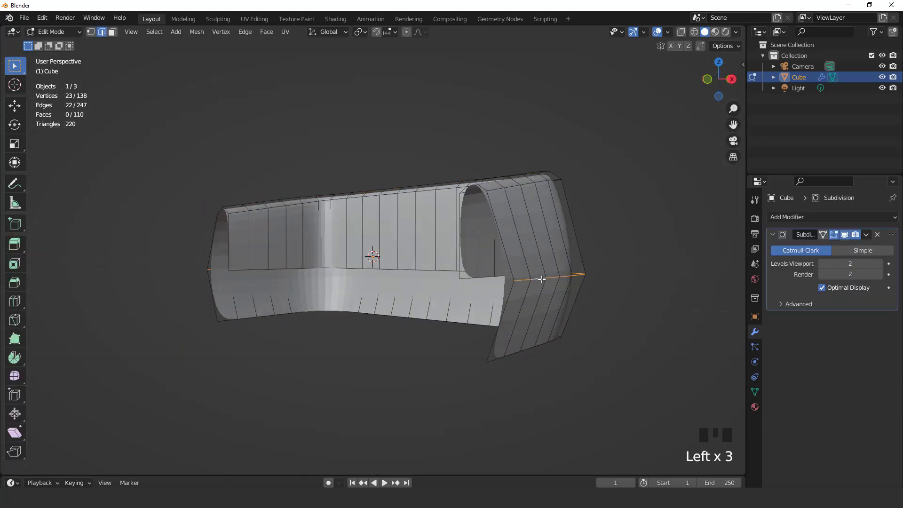
pyautogui.press('KP_1')
pyautogui.scroll(1, 596, 264)
pyautogui.hotkey('alt', 's')
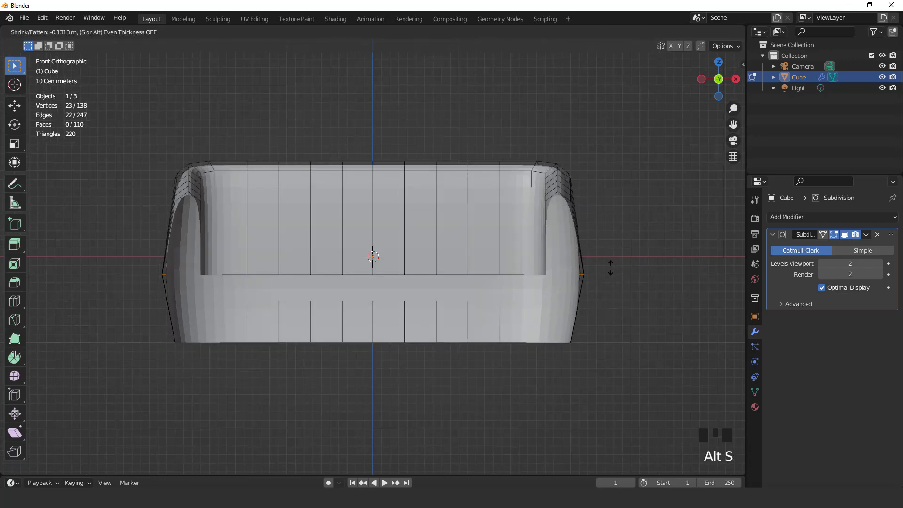
pyautogui.click(611, 268)
pyautogui.press('Tab')
# Apply smooth shading to the whole backrest.
pyautogui.scroll(-2, 578, 290)
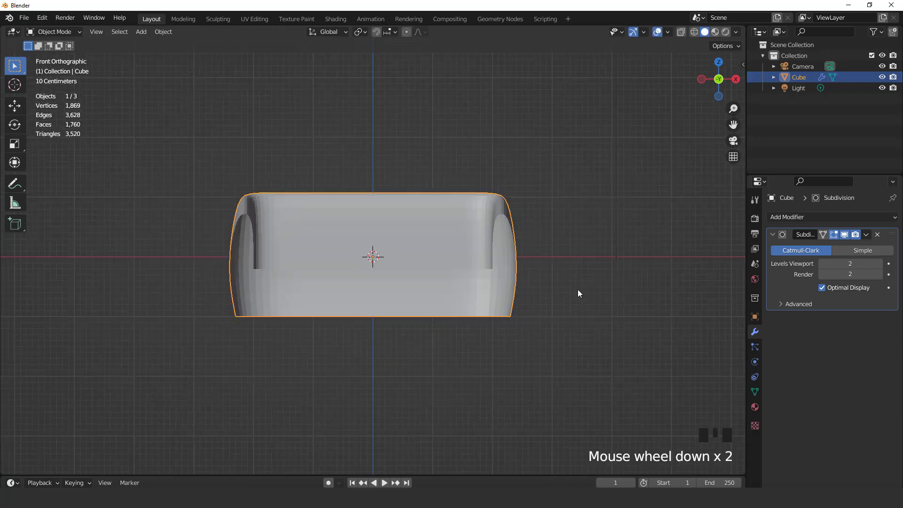
pyautogui.moveTo(578, 290); pyautogui.dragTo(490, 250, button='middle')
pyautogui.rightClick(489, 247)
pyautogui.click(490, 245)
pyautogui.press('KP_1')
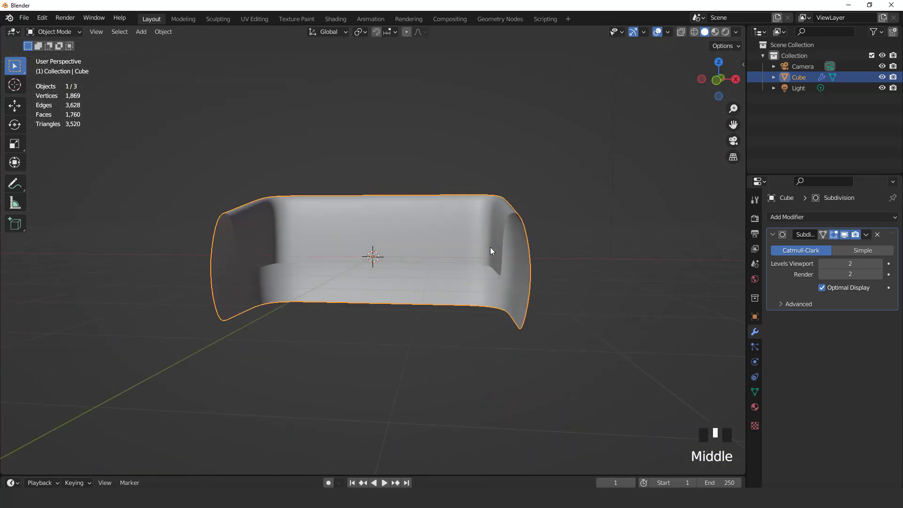
# Add a Solidify modifier with a thickness of -0.14 m and place it above the Subdivision modifier.
pyautogui.scroll(1, 533, 277)
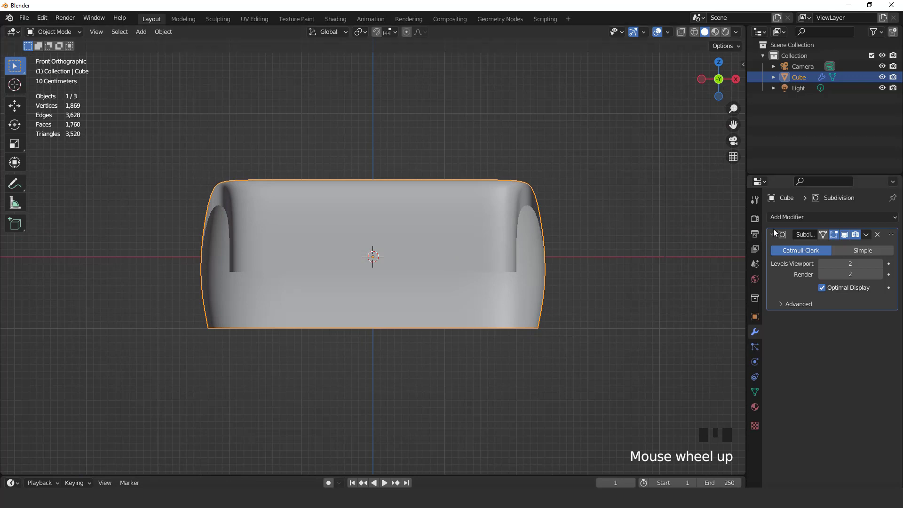
pyautogui.click(779, 217)
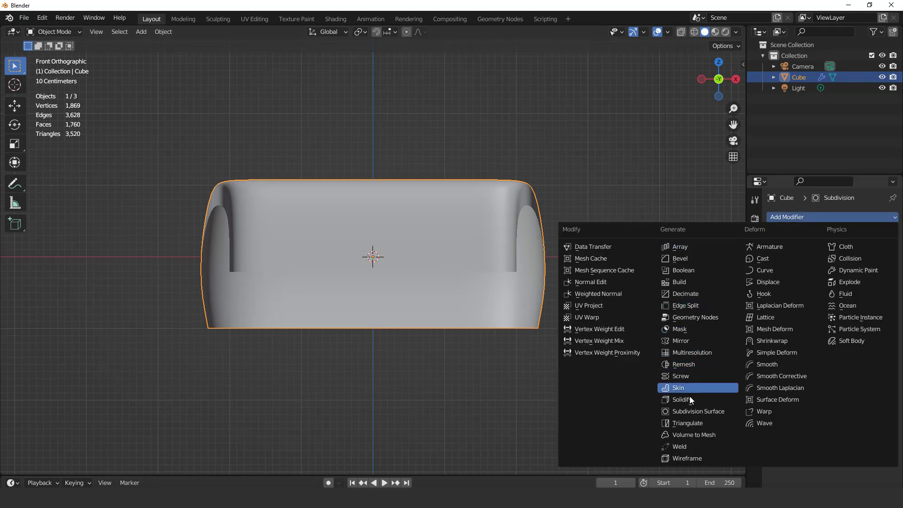
pyautogui.click(688, 401)
pyautogui.click(774, 234)
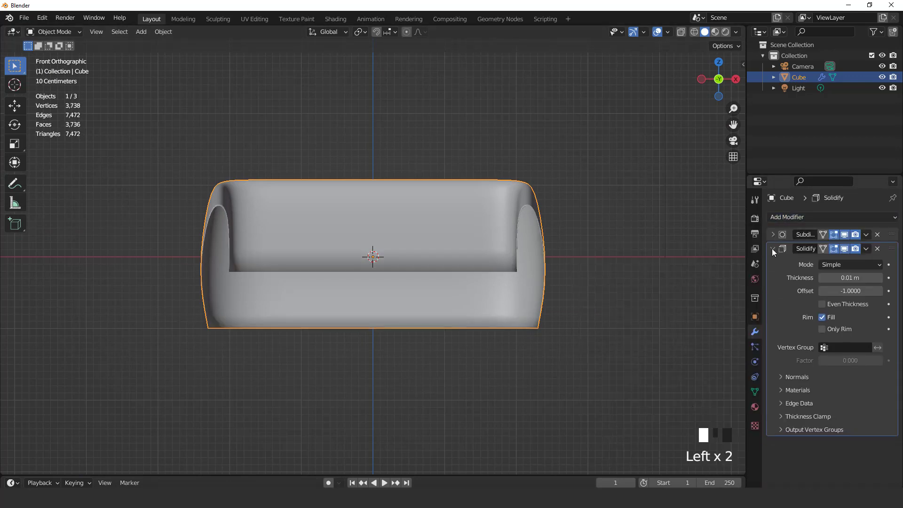
pyautogui.click(773, 248)
pyautogui.moveTo(892, 234); pyautogui.dragTo(783, 264)
pyautogui.click(773, 233)
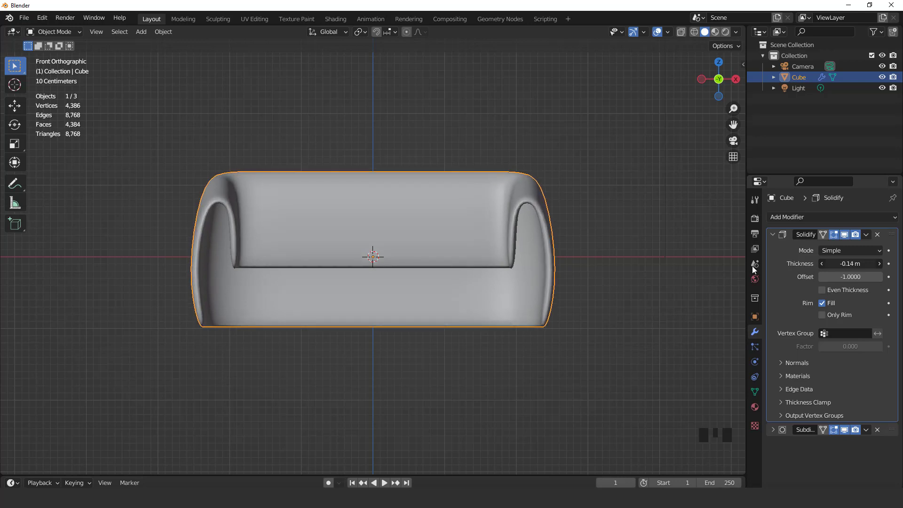
# Apply the Solidify modifier to the backrest, keeping the Subdivision modifier live.
pyautogui.moveTo(520, 259); pyautogui.dragTo(458, 247, button='middle')
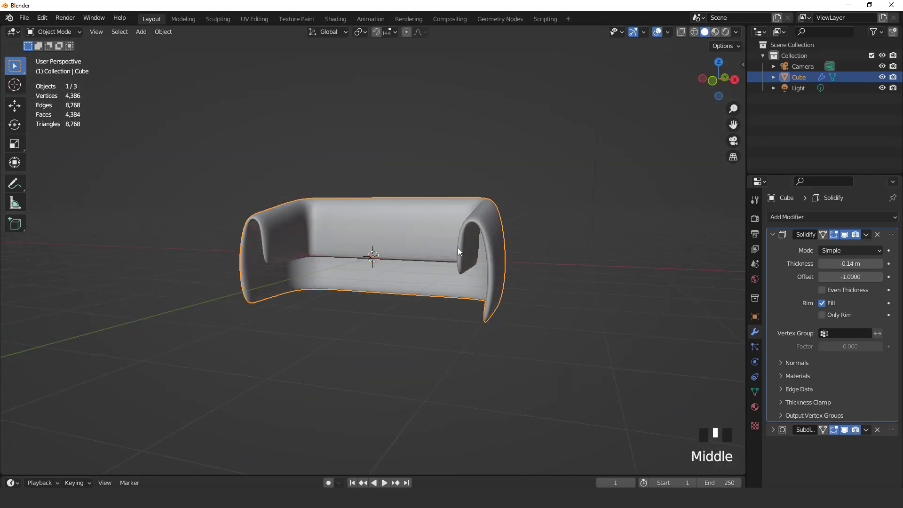
pyautogui.press('KP_1')
pyautogui.scroll(2, 528, 259)
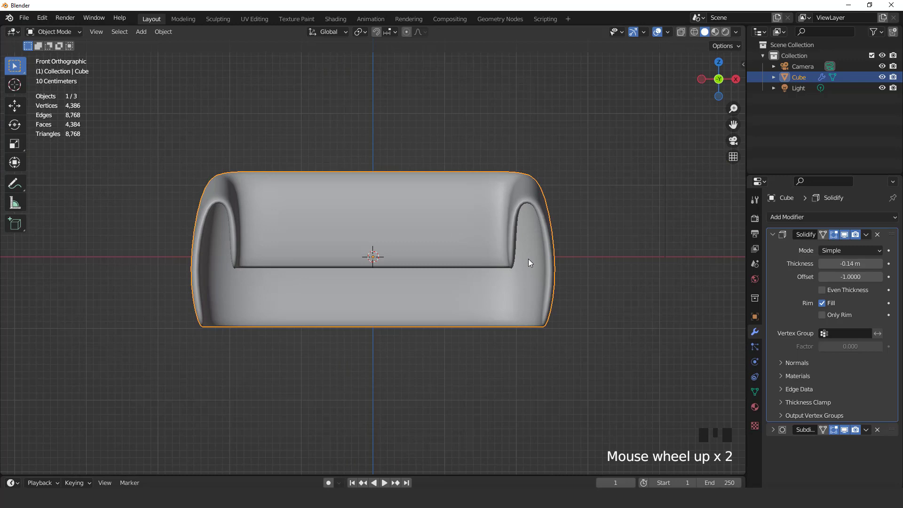
pyautogui.moveTo(529, 259); pyautogui.dragTo(498, 284, button='middle')
pyautogui.scroll(2, 497, 284)
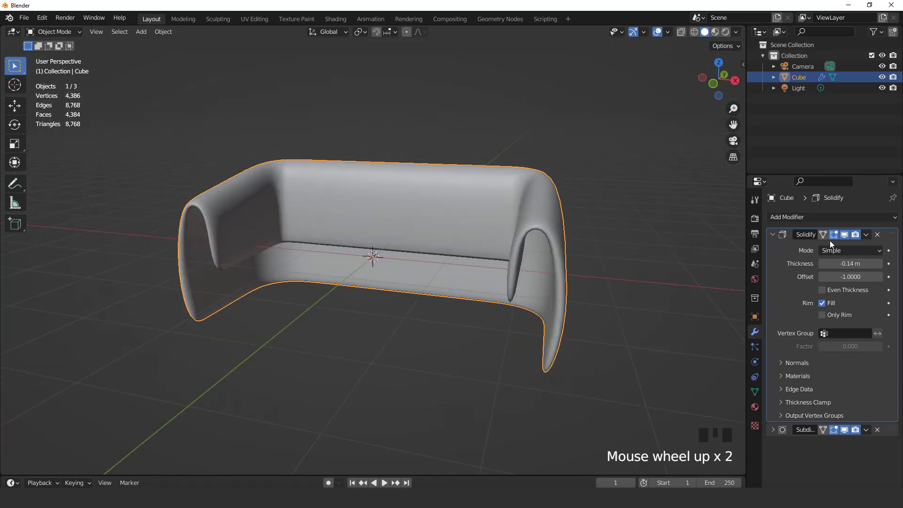
pyautogui.click(866, 235)
pyautogui.click(840, 249)
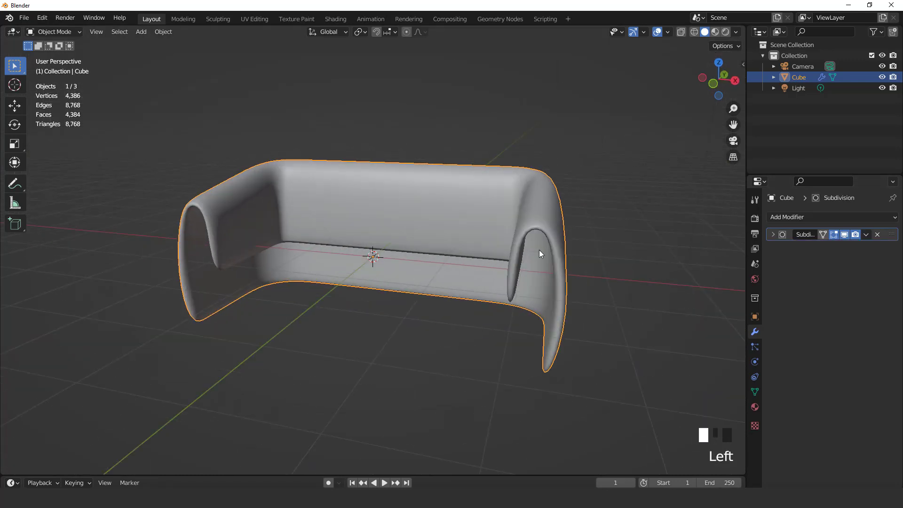
# Bevel all crosswise edge loops along both arms, the corners and the back into narrow bands with two segments.
pyautogui.press('KP_7')
pyautogui.press('Tab')
pyautogui.scroll(1, 544, 283)
pyautogui.press('2')
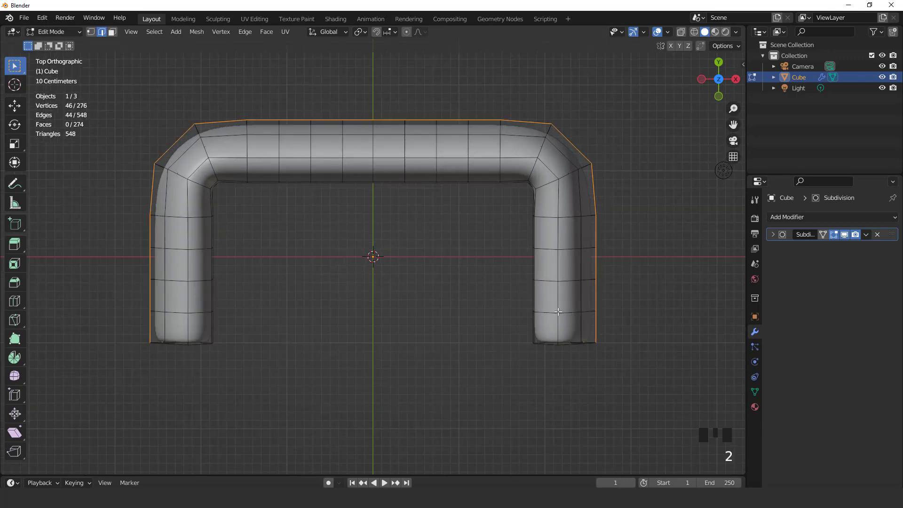
pyautogui.doubleClick(569, 312)
pyautogui.keyDown('shift'); pyautogui.doubleClick(569, 281); pyautogui.keyUp('shift')
pyautogui.keyDown('shift'); pyautogui.doubleClick(571, 250); pyautogui.keyUp('shift')
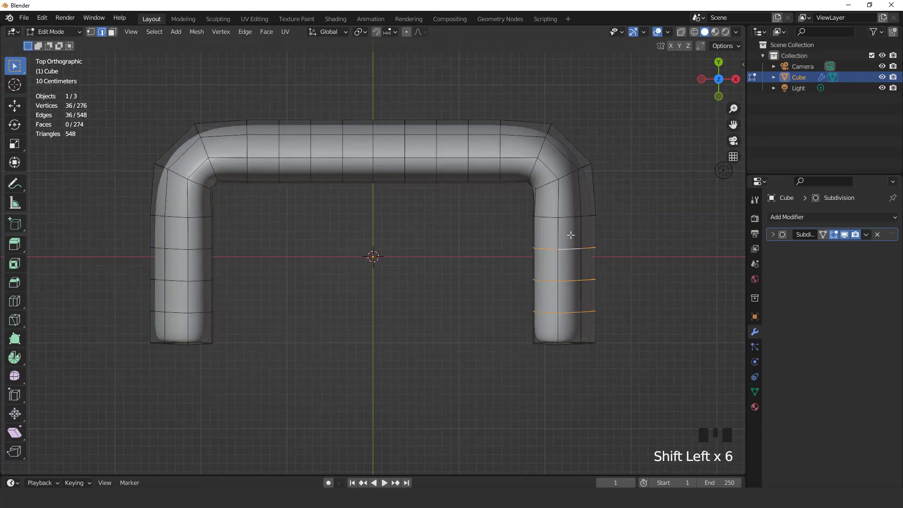
pyautogui.keyDown('shift'); pyautogui.doubleClick(571, 219); pyautogui.keyUp('shift')
pyautogui.keyDown('shift'); pyautogui.doubleClick(568, 173); pyautogui.keyUp('shift')
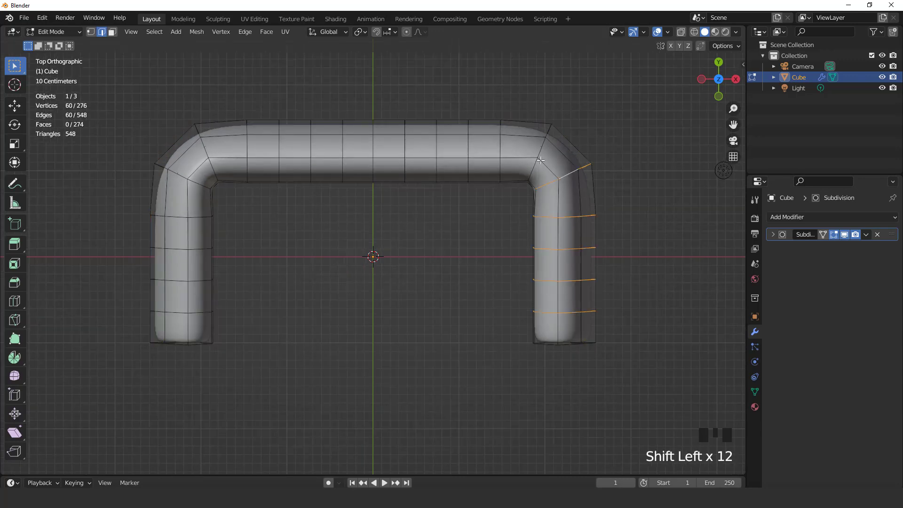
pyautogui.keyDown('shift'); pyautogui.doubleClick(540, 152); pyautogui.keyUp('shift')
pyautogui.keyDown('shift'); pyautogui.doubleClick(500, 150); pyautogui.keyUp('shift')
pyautogui.keyDown('shift'); pyautogui.doubleClick(468, 150); pyautogui.keyUp('shift')
pyautogui.keyDown('shift'); pyautogui.doubleClick(437, 151); pyautogui.keyUp('shift')
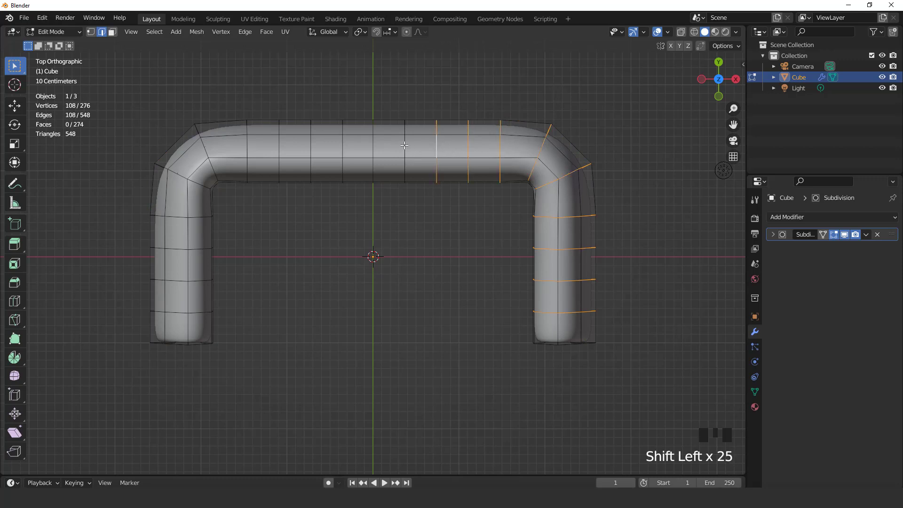
pyautogui.keyDown('shift'); pyautogui.doubleClick(405, 153); pyautogui.keyUp('shift')
pyautogui.keyDown('shift'); pyautogui.doubleClick(372, 155); pyautogui.keyUp('shift')
pyautogui.keyDown('shift'); pyautogui.doubleClick(341, 148); pyautogui.keyUp('shift')
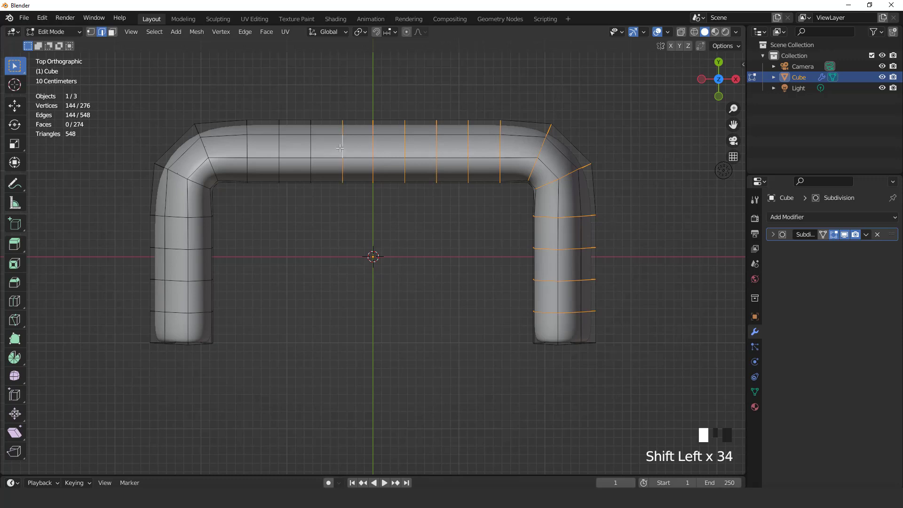
pyautogui.keyDown('shift'); pyautogui.doubleClick(311, 144); pyautogui.keyUp('shift')
pyautogui.keyDown('shift'); pyautogui.doubleClick(277, 147); pyautogui.keyUp('shift')
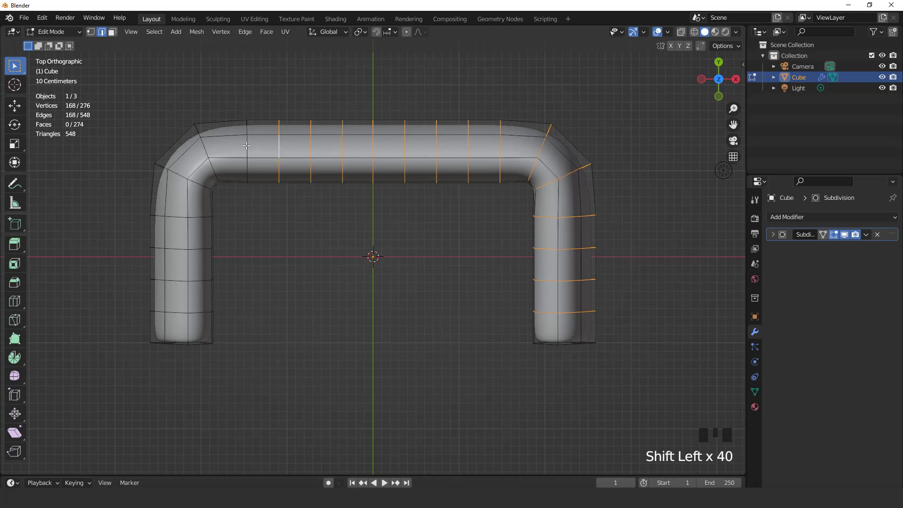
pyautogui.keyDown('shift'); pyautogui.doubleClick(246, 145); pyautogui.keyUp('shift')
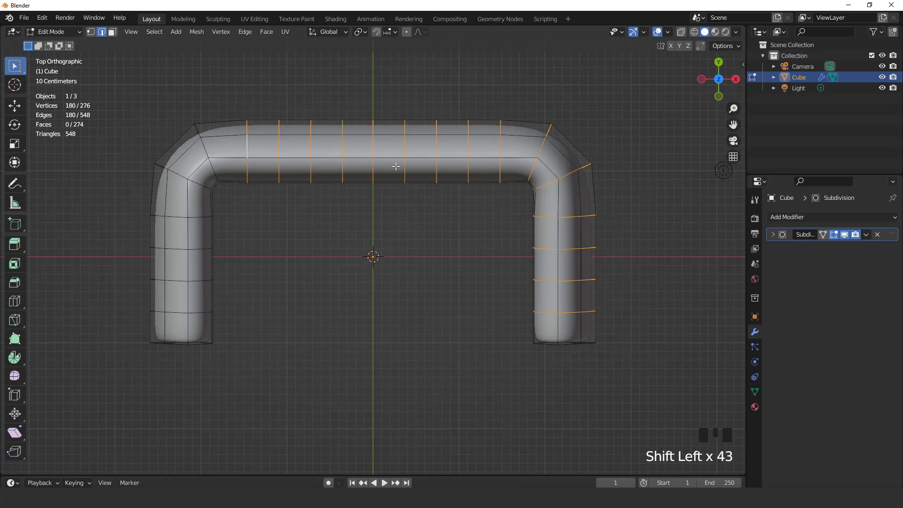
pyautogui.keyDown('shift'); pyautogui.doubleClick(202, 148); pyautogui.keyUp('shift')
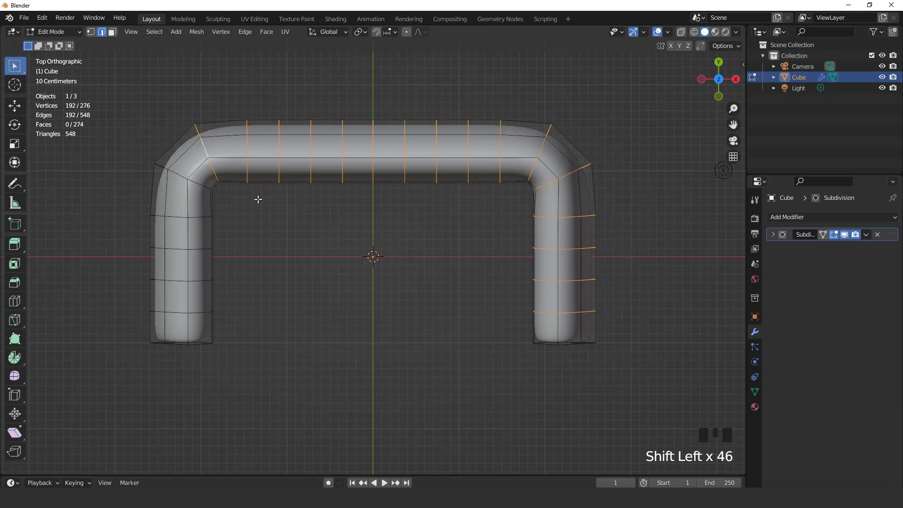
pyautogui.keyDown('shift'); pyautogui.doubleClick(189, 182); pyautogui.keyUp('shift')
pyautogui.keyDown('shift'); pyautogui.doubleClick(177, 216); pyautogui.keyUp('shift')
pyautogui.keyDown('shift'); pyautogui.doubleClick(178, 248); pyautogui.keyUp('shift')
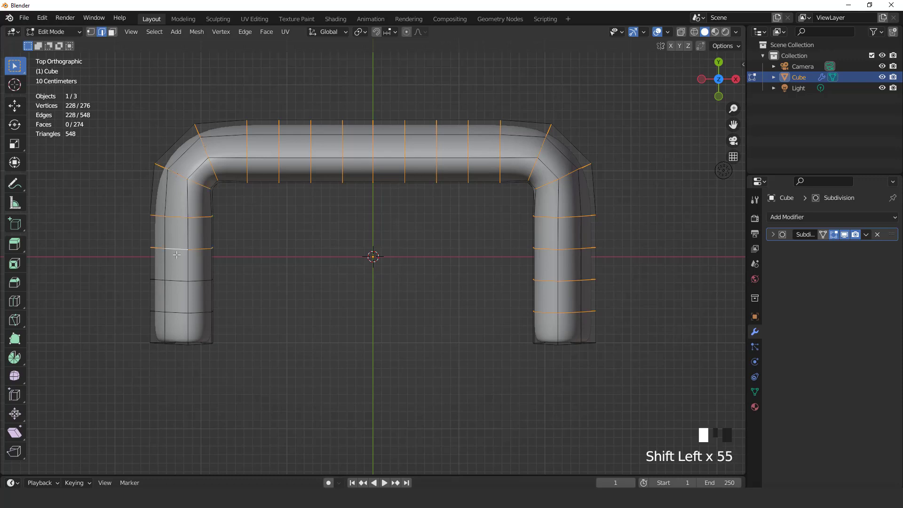
pyautogui.keyDown('shift'); pyautogui.doubleClick(177, 281); pyautogui.keyUp('shift')
pyautogui.keyDown('shift'); pyautogui.doubleClick(176, 313); pyautogui.keyUp('shift')
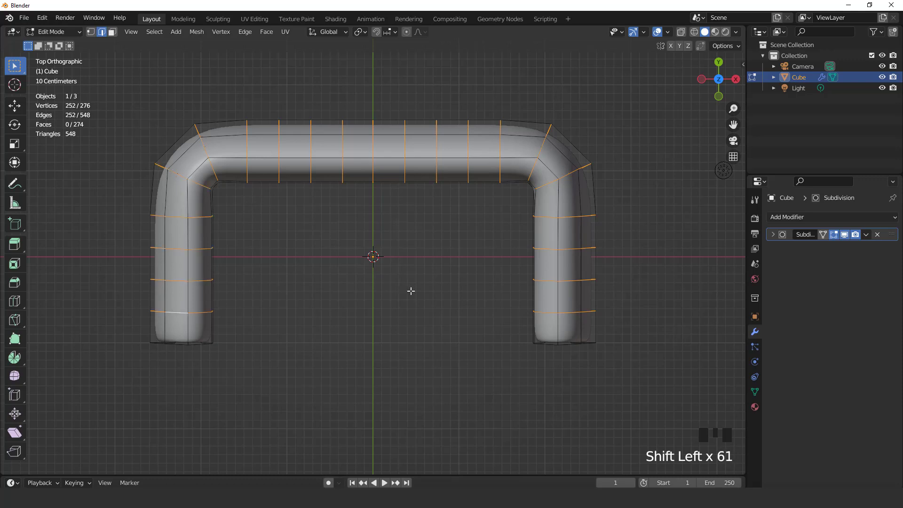
pyautogui.moveTo(411, 292); pyautogui.dragTo(386, 241, button='middle')
pyautogui.scroll(2, 385, 241)
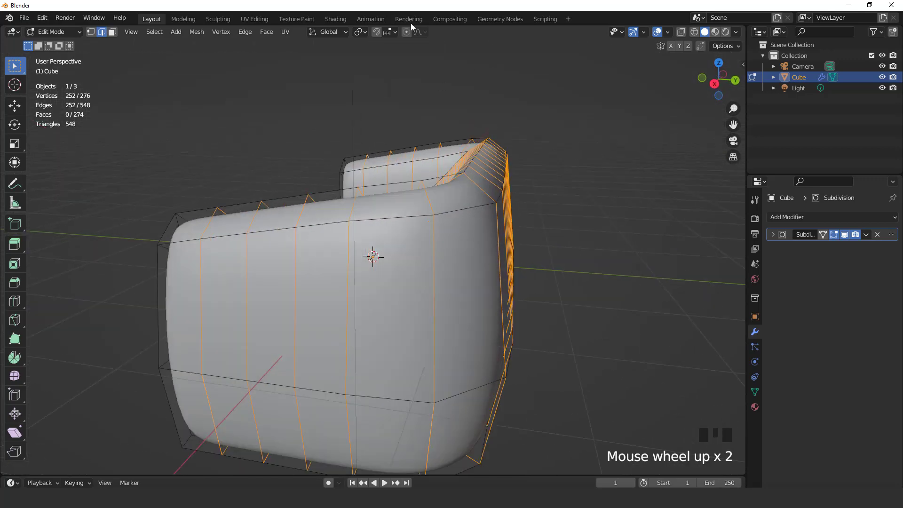
pyautogui.click(361, 32)
pyautogui.click(372, 68)
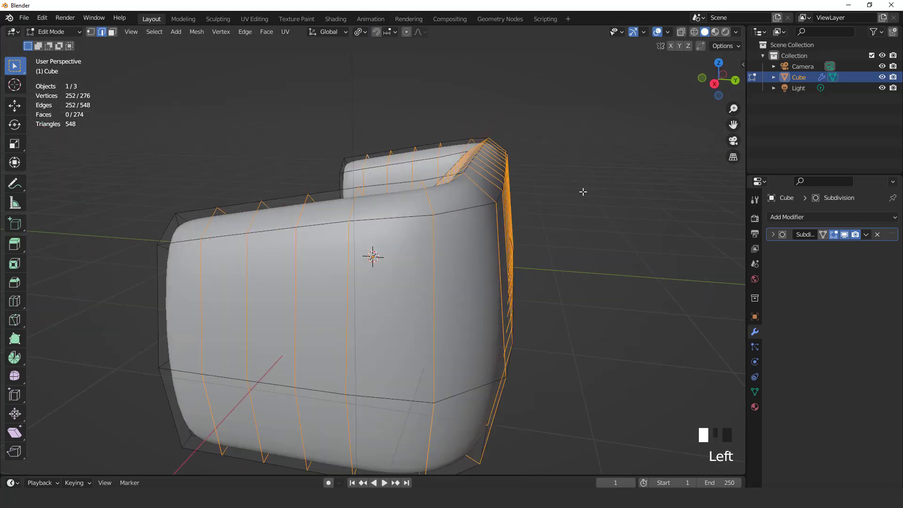
pyautogui.hotkey('ctrl', 'b')
pyautogui.scroll(1, 590, 194)
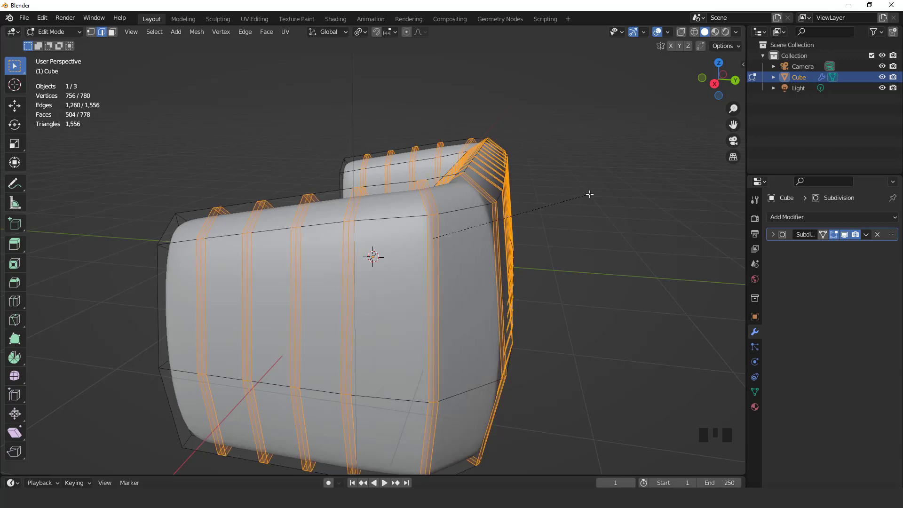
pyautogui.click(590, 194)
# Reduce the selection to the centre loops of the bevelled bands and shrink them inward about 0.08 m to form the padded grooves.
pyautogui.press('ctrl+KP_Subtract')
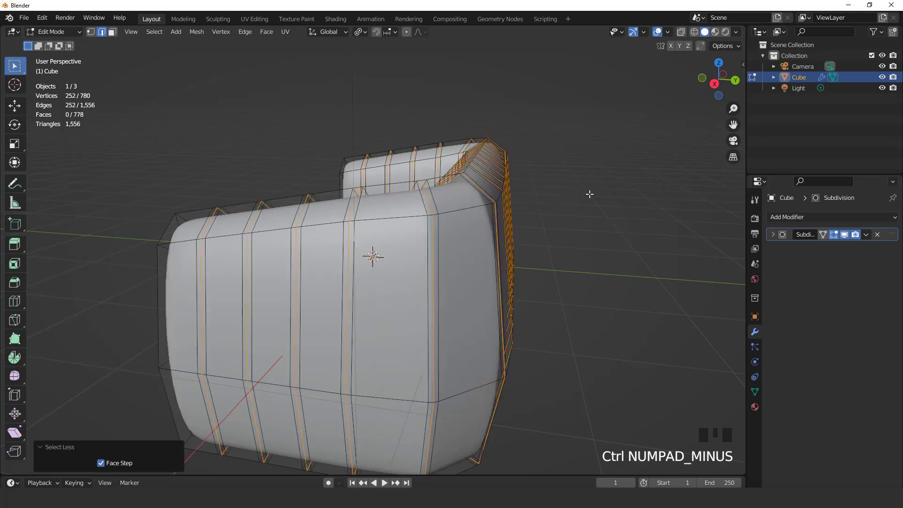
pyautogui.hotkey('alt', 's')
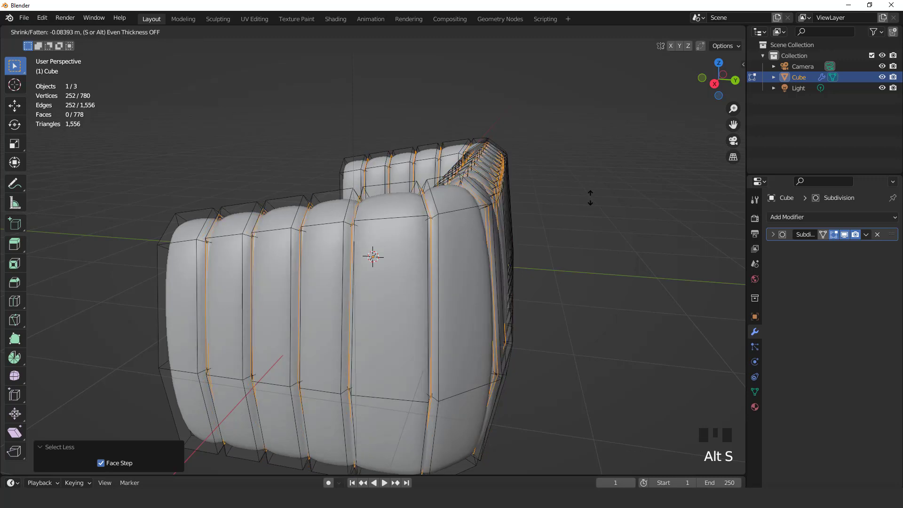
pyautogui.click(590, 198)
pyautogui.press('Tab')
pyautogui.scroll(-3, 534, 202)
pyautogui.moveTo(534, 201); pyautogui.dragTo(561, 185, button='middle')
pyautogui.scroll(2, 575, 202)
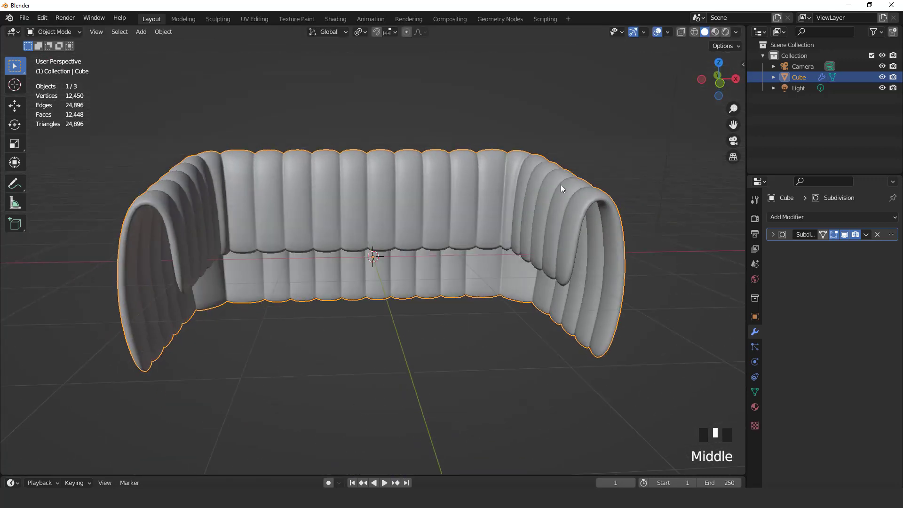
pyautogui.press('KP_1')
pyautogui.scroll(-2, 569, 224)
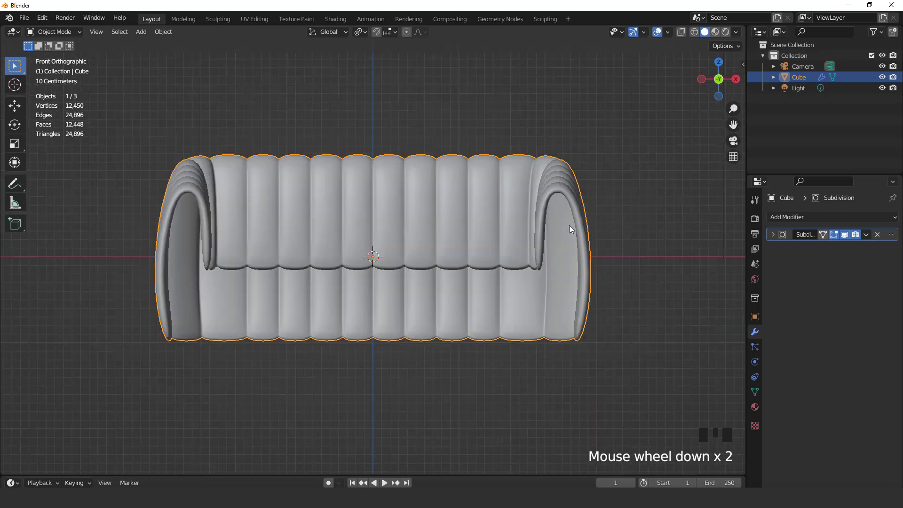
# Duplicate the inner edge loop at the front opening of the +X arm in place and separate it into its own object.
pyautogui.moveTo(569, 225); pyautogui.dragTo(535, 243, button='middle')
pyautogui.scroll(2, 564, 244)
pyautogui.scroll(2, 520, 238)
pyautogui.press('Tab')
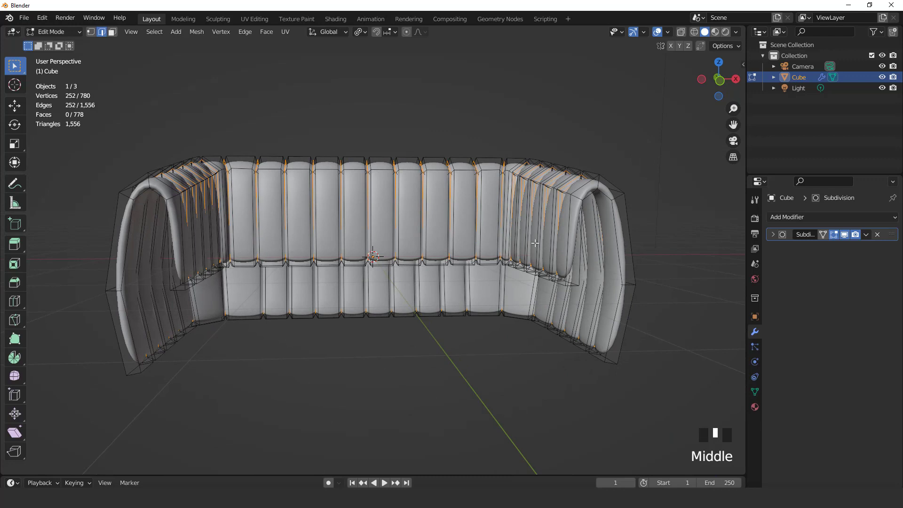
pyautogui.doubleClick(613, 229)
pyautogui.press('KP_1')
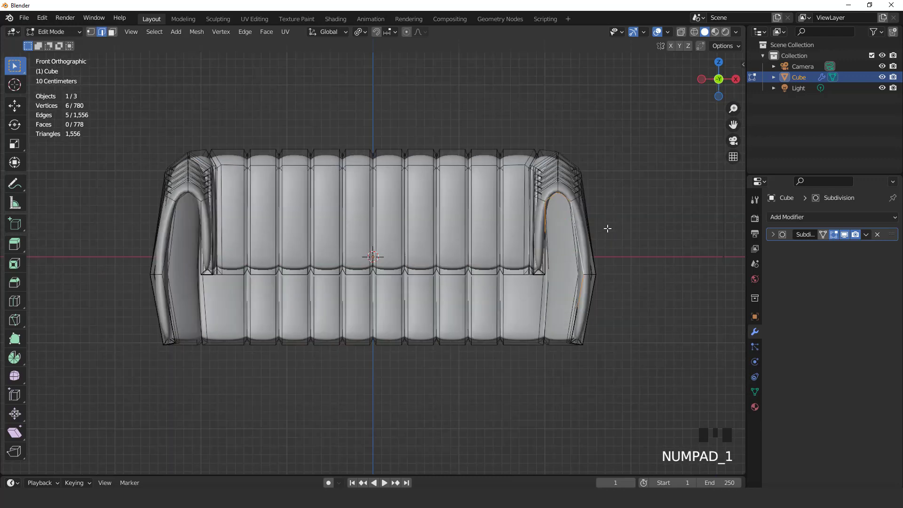
pyautogui.scroll(1, 607, 229)
pyautogui.hotkey('shift', 'd')
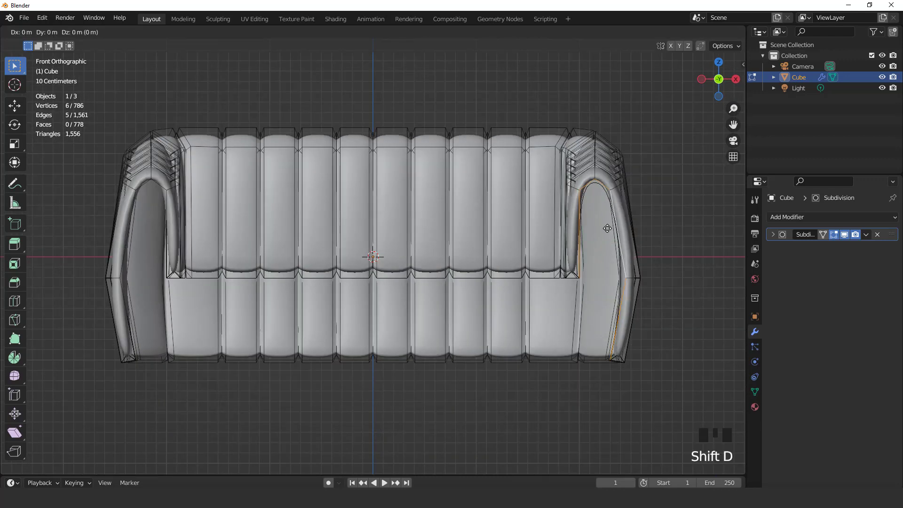
pyautogui.rightClick(608, 229)
pyautogui.press('p')
pyautogui.click(607, 228)
pyautogui.press('Tab')
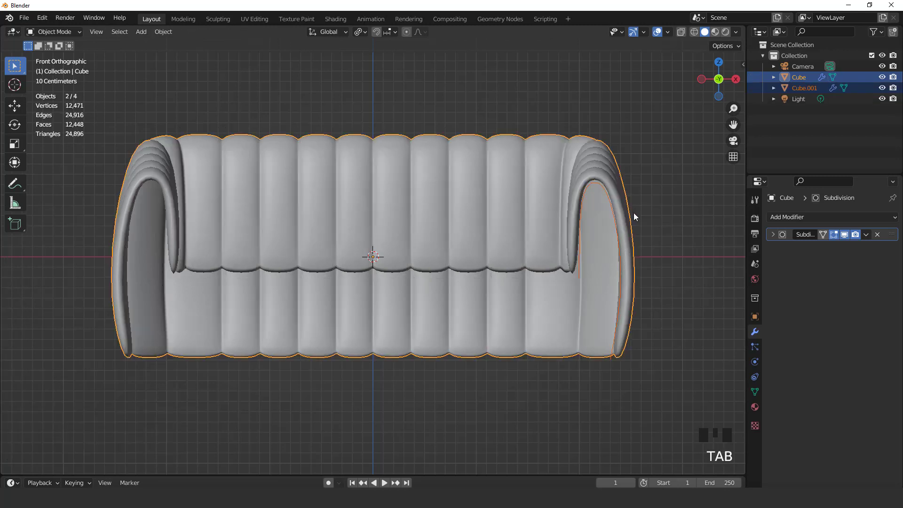
# Isolate the separated arm outline, hide its Subdivision in the viewport, and extrude its inner end vertex about 0.79 m down along Z.
pyautogui.click(583, 235)
pyautogui.press('KP_Divide')
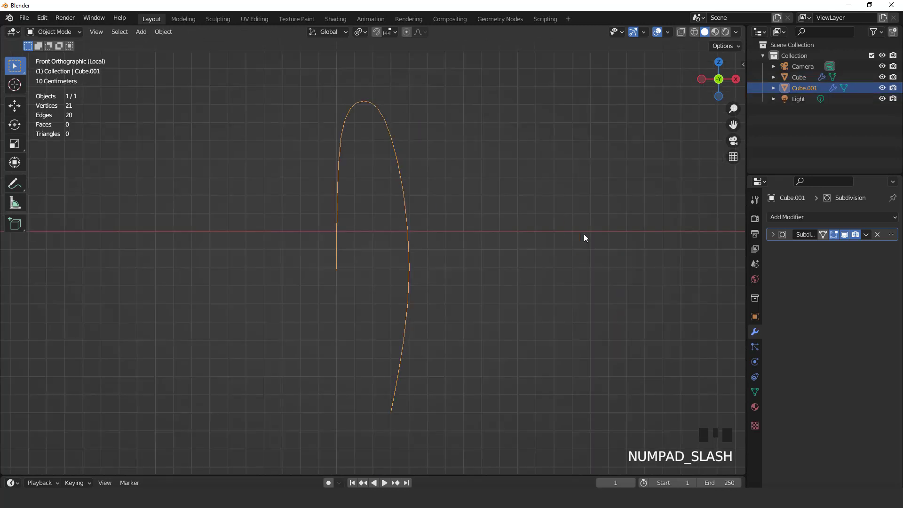
pyautogui.press('Tab')
pyautogui.scroll(-2, 510, 242)
pyautogui.press('1')
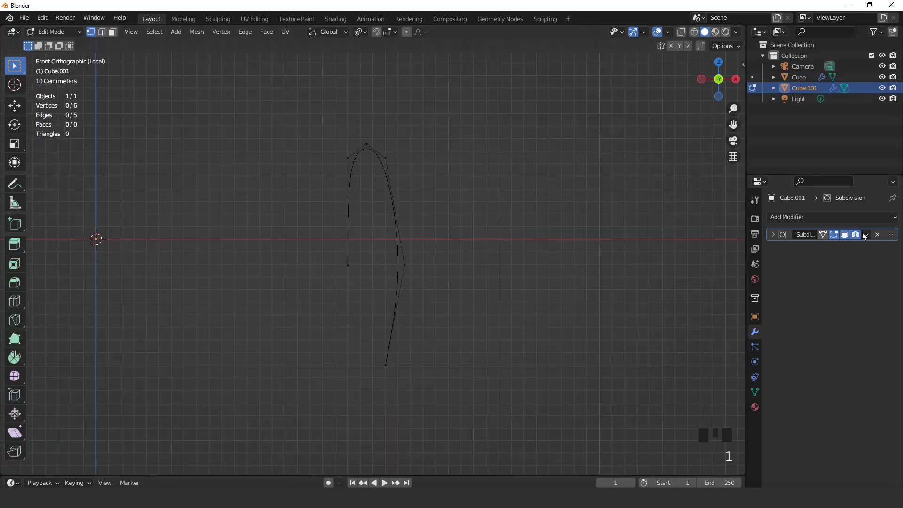
pyautogui.click(845, 235)
pyautogui.click(351, 265)
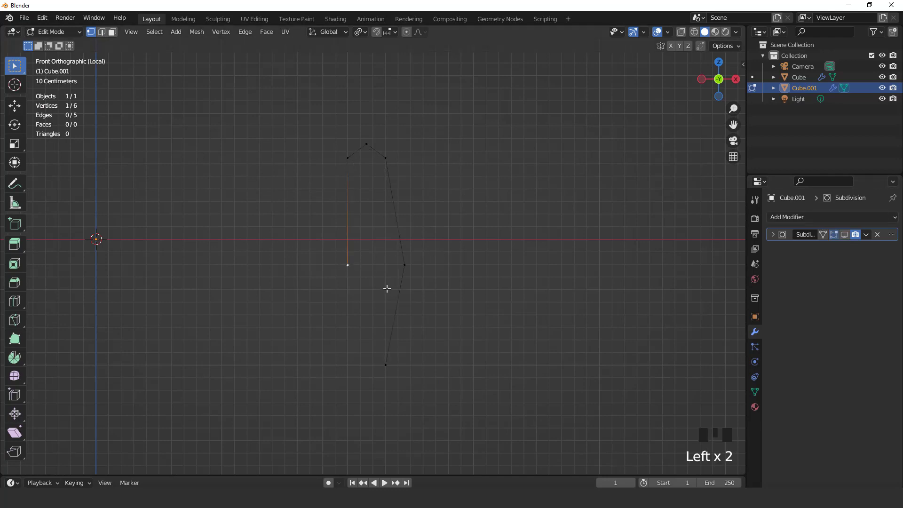
pyautogui.press('e')
pyautogui.press('z')
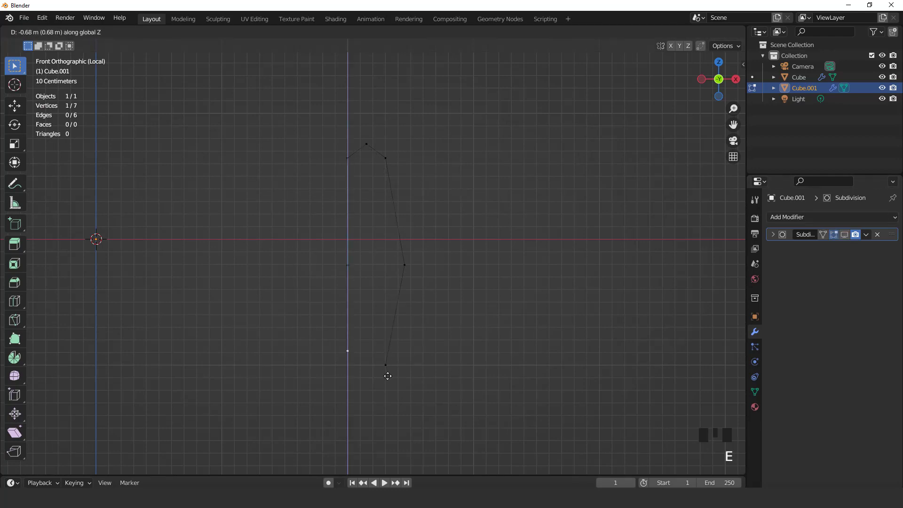
pyautogui.click(393, 388)
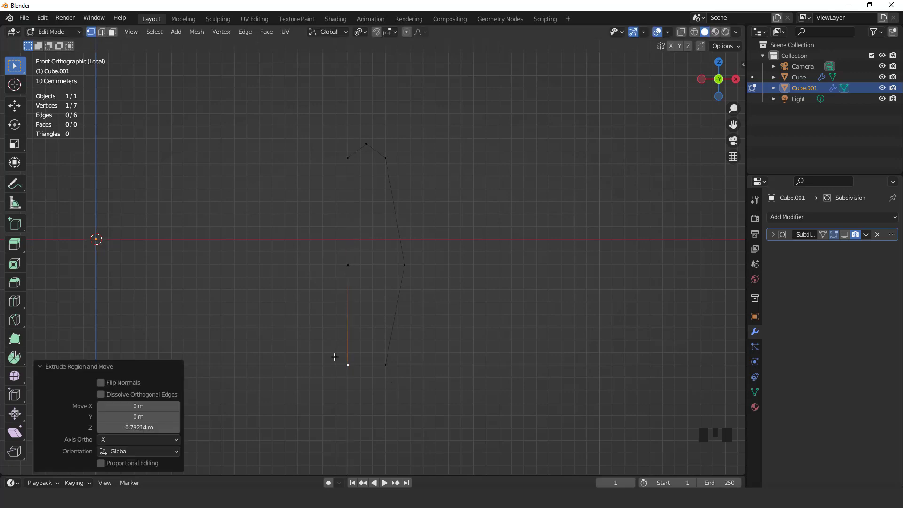
# Join the outline's two bottom vertices with an edge and flatten it by scaling to 0 along Z.
pyautogui.moveTo(328, 352); pyautogui.dragTo(460, 386)
pyautogui.press('f')
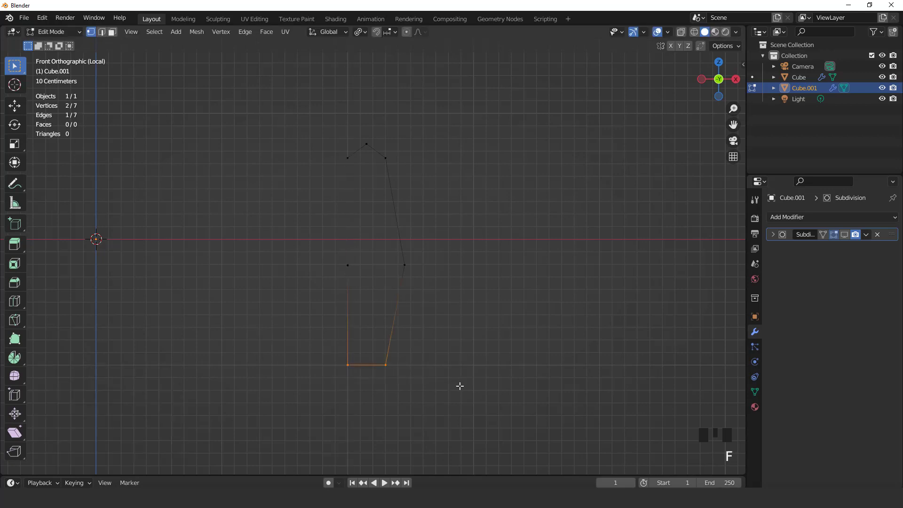
pyautogui.press('s')
pyautogui.press('z')
pyautogui.press('0')
pyautogui.press('Return')
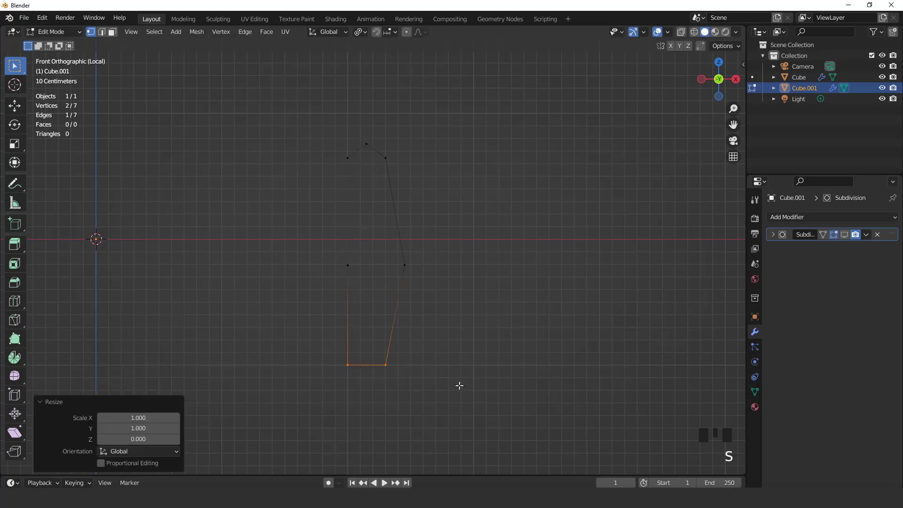
# Subdivide the outline's outer side edges and its inner side edges with one cut each.
pyautogui.click(385, 162)
pyautogui.keyDown('shift'); pyautogui.click(405, 263); pyautogui.keyUp('shift')
pyautogui.keyDown('shift'); pyautogui.click(386, 363); pyautogui.keyUp('shift')
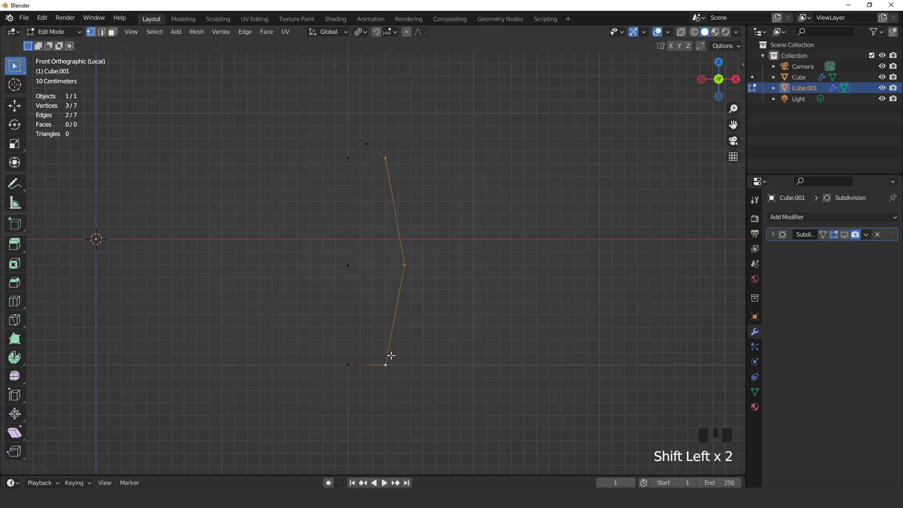
pyautogui.rightClick(446, 192)
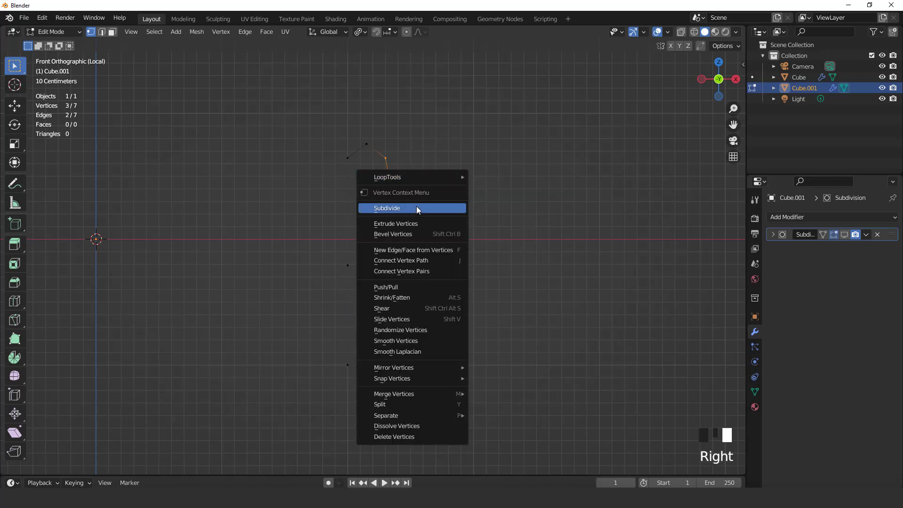
pyautogui.click(416, 205)
pyautogui.click(348, 158)
pyautogui.keyDown('shift'); pyautogui.click(348, 262); pyautogui.keyUp('shift')
pyautogui.keyDown('shift'); pyautogui.click(346, 362); pyautogui.keyUp('shift')
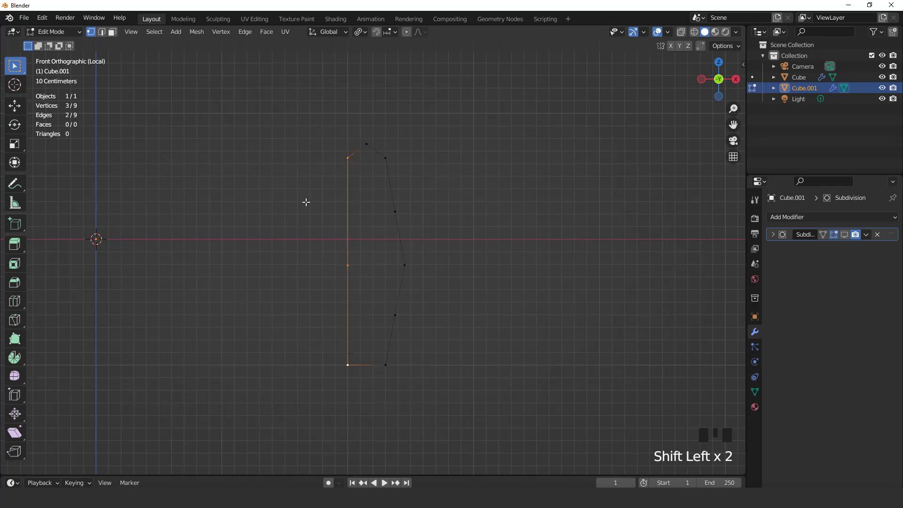
pyautogui.rightClick(306, 202)
pyautogui.click(306, 202)
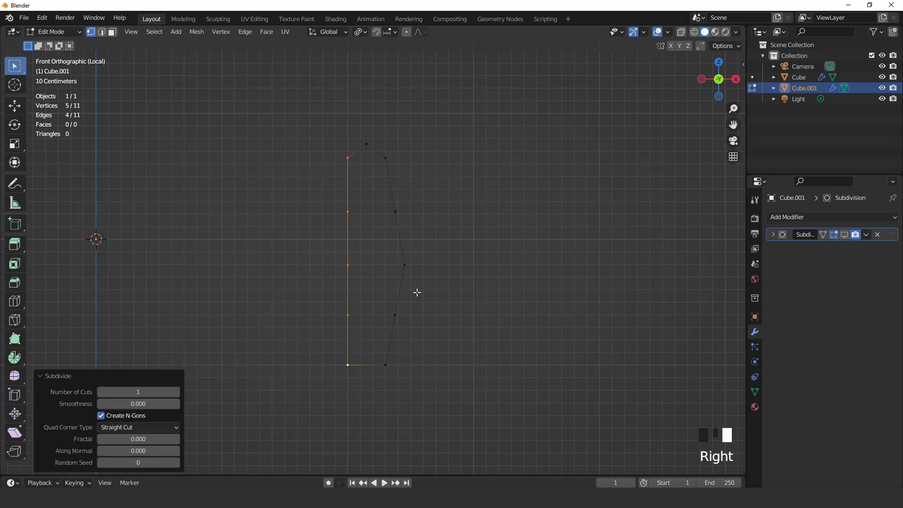
# Fill the outline with a triangle at the peak and quads down to the base, then leave isolation and re-enable its viewport Subdivision.
pyautogui.moveTo(307, 127); pyautogui.dragTo(419, 176)
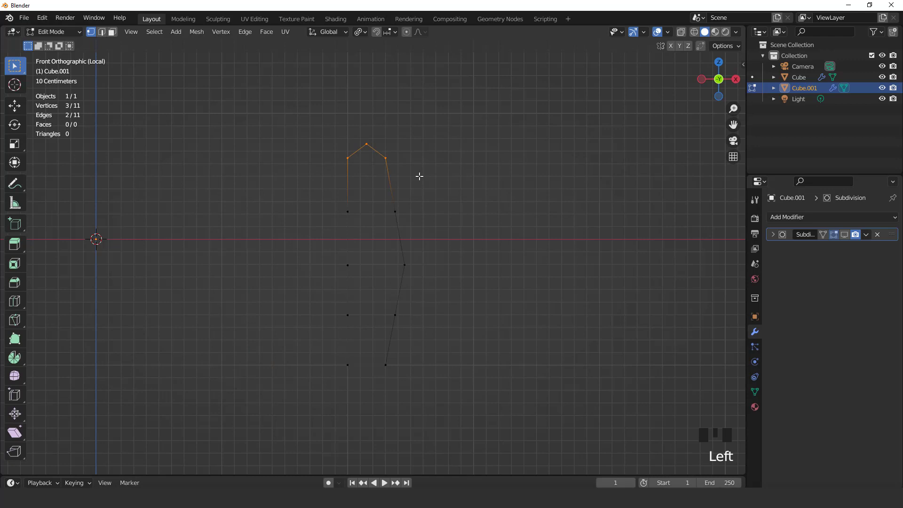
pyautogui.press('f')
pyautogui.click(386, 163)
pyautogui.keyDown('shift'); pyautogui.click(346, 162); pyautogui.keyUp('shift')
pyautogui.press('f')
pyautogui.press('f')
pyautogui.press('f')
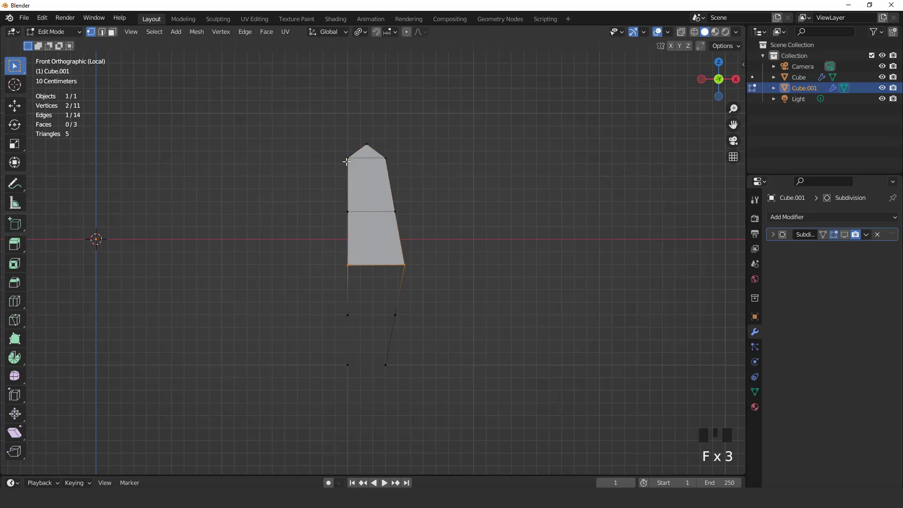
pyautogui.press('f')
pyautogui.press('f')
pyautogui.press('f')
pyautogui.press('Tab')
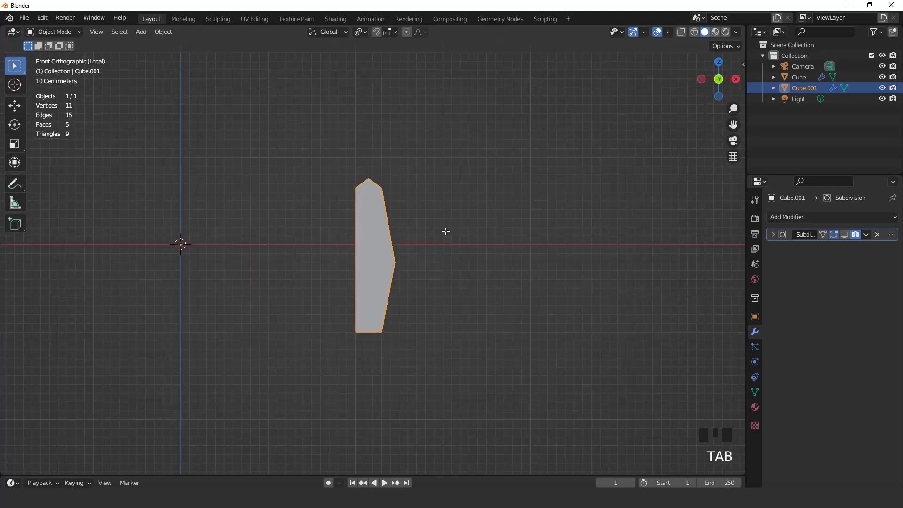
pyautogui.press('KP_Divide')
pyautogui.click(847, 235)
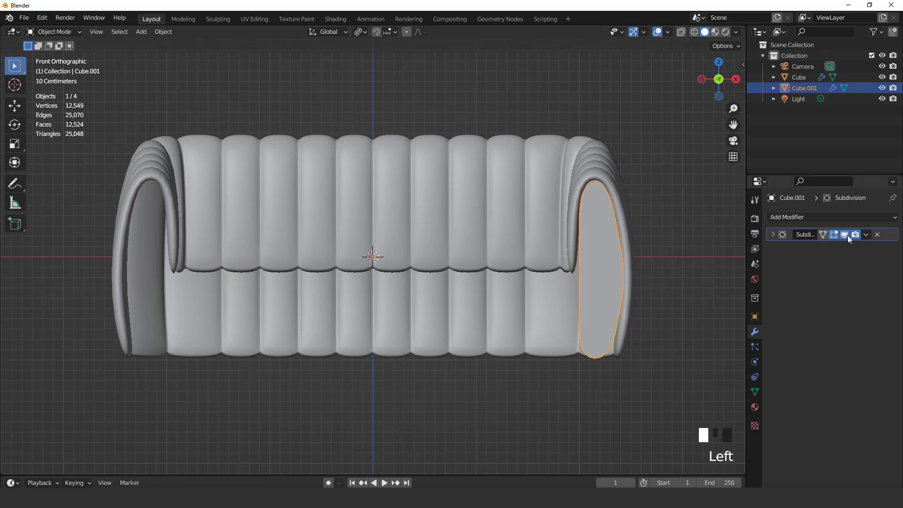
# Select the whole arm panel and move it about 0.05 m along Y into the arm opening.
pyautogui.scroll(-2, 551, 300)
pyautogui.keyDown('shift'); pyautogui.moveTo(559, 291); pyautogui.dragTo(489, 305, button='middle'); pyautogui.keyUp('shift')
pyautogui.scroll(2, 420, 292)
pyautogui.scroll(1, 419, 288)
pyautogui.scroll(-3, 418, 287)
pyautogui.press('Tab')
pyautogui.scroll(2, 490, 305)
pyautogui.press('a')
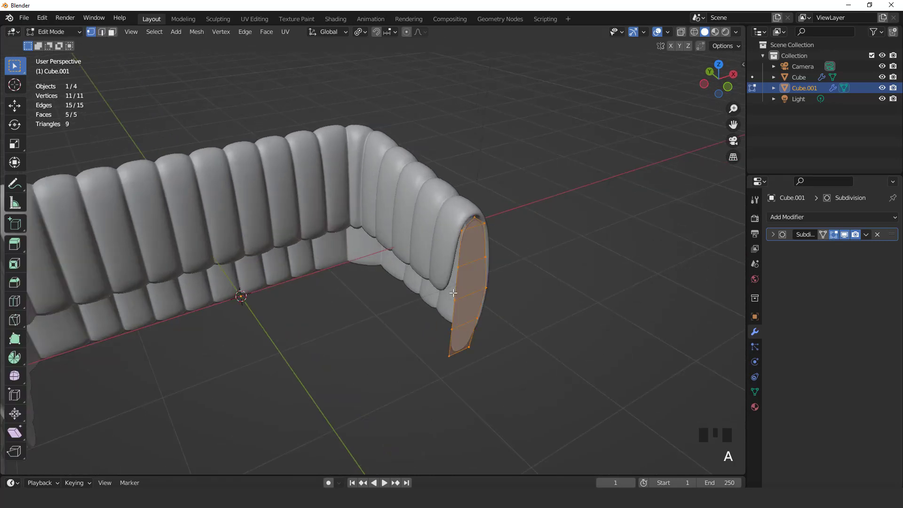
pyautogui.press('3')
pyautogui.scroll(1, 493, 305)
pyautogui.press('g')
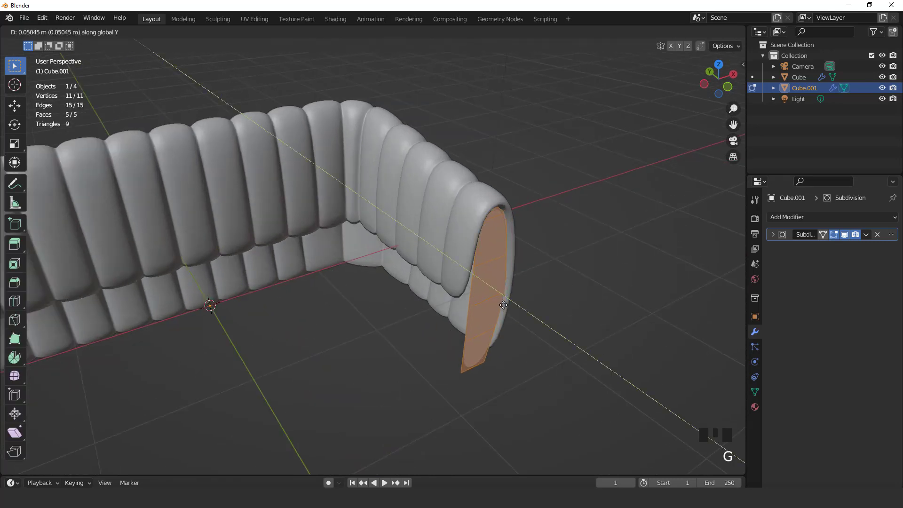
pyautogui.click(504, 305)
# Extrude all of the arm panel's faces and move them forward about 0.16 m along negative Y to give the panel thickness.
pyautogui.press('e')
pyautogui.rightClick(503, 305)
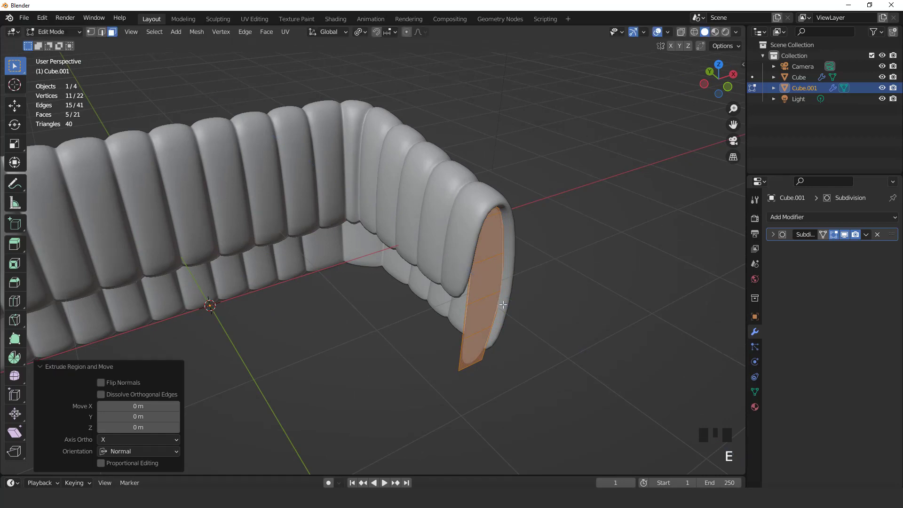
pyautogui.press('g')
pyautogui.press('y')
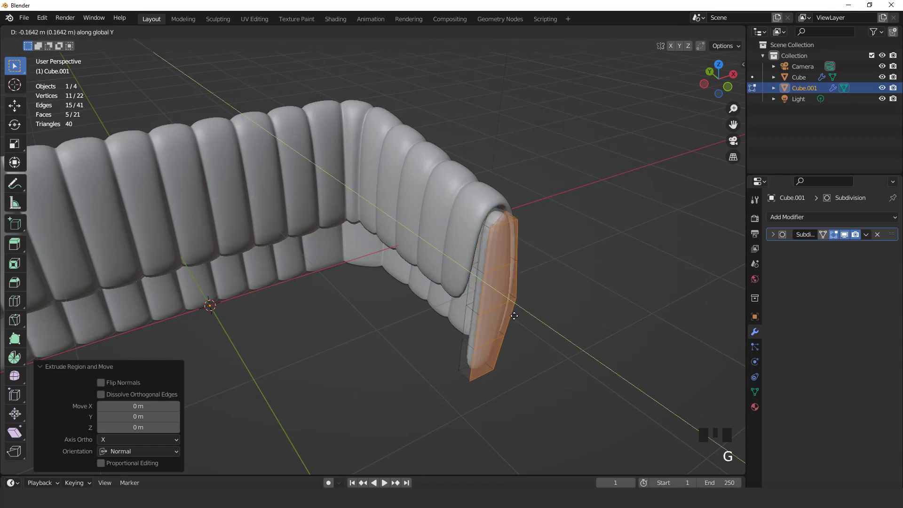
pyautogui.click(513, 310)
# Isolate the arm panel and add a loop cut around its thickness, slid about 0.72 toward the back edge.
pyautogui.moveTo(513, 310); pyautogui.dragTo(375, 175, button='middle')
pyautogui.press('KP_Divide')
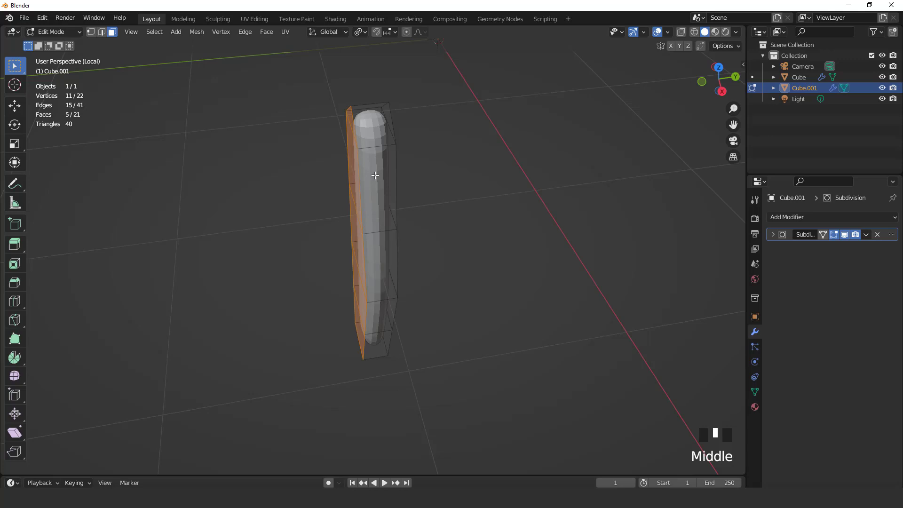
pyautogui.hotkey('ctrl', 'r')
pyautogui.click(379, 144)
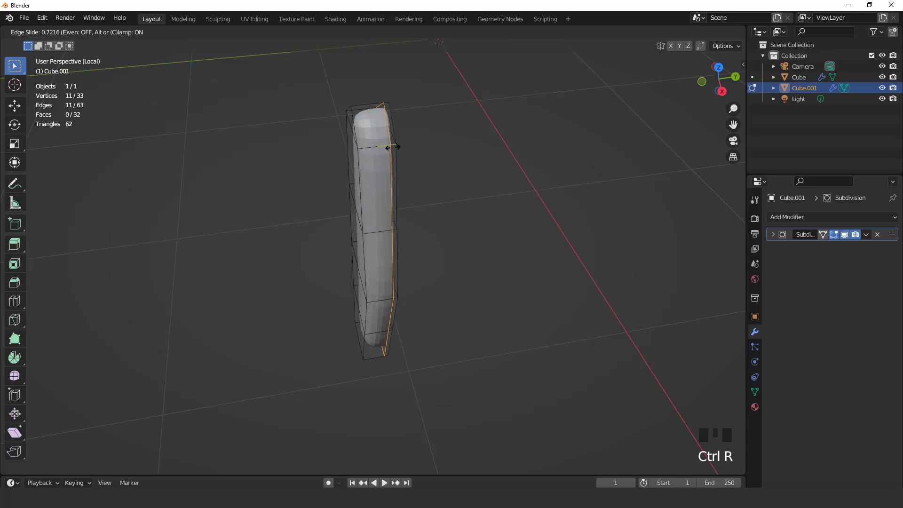
pyautogui.click(393, 148)
pyautogui.press('Tab')
# Apply smooth shading to the arm panel and bring the rest of the sofa back into the front view.
pyautogui.press('`')
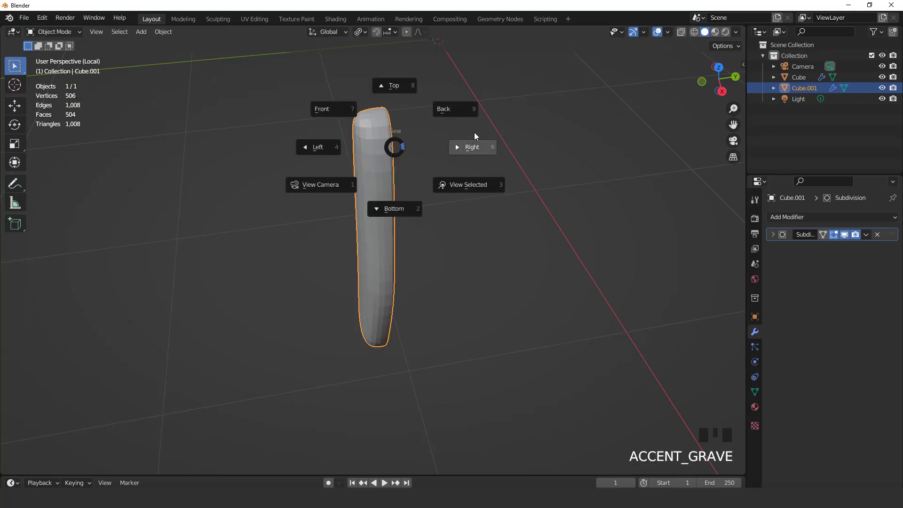
pyautogui.scroll(-3, 371, 216)
pyautogui.moveTo(371, 216); pyautogui.dragTo(454, 219, button='middle')
pyautogui.press('KP_1')
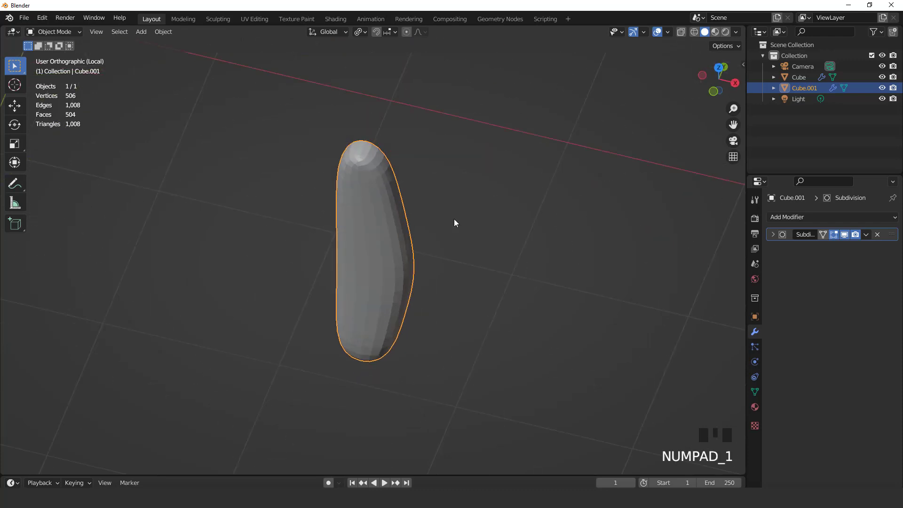
pyautogui.rightClick(323, 181)
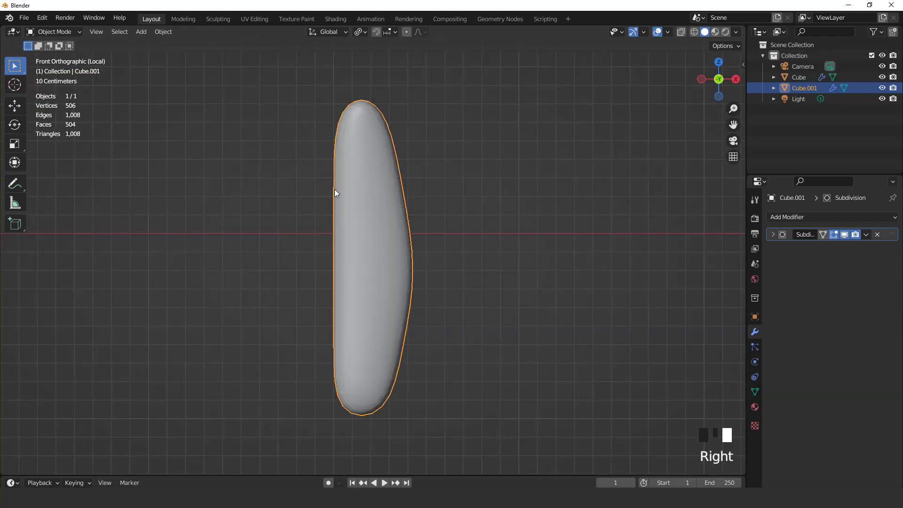
pyautogui.press('KP_Divide')
pyautogui.press('KP_1')
pyautogui.scroll(2, 455, 224)
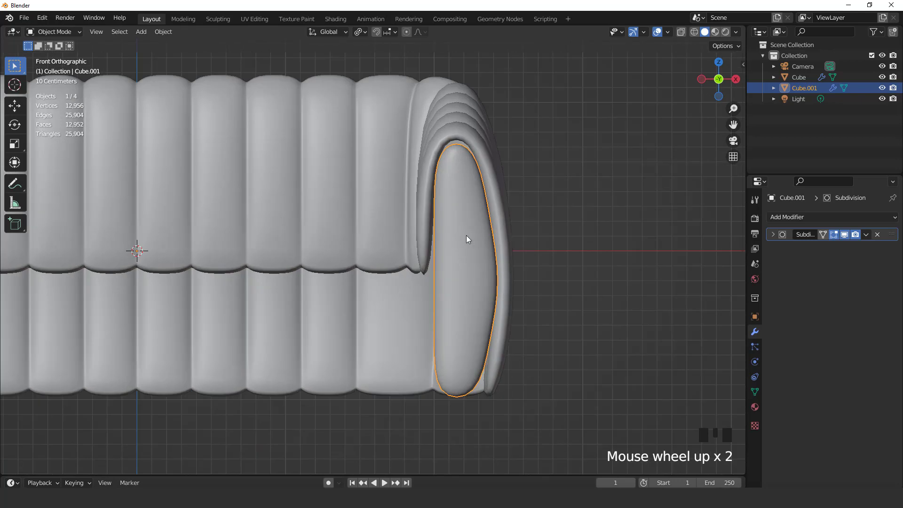
# Select the arm panel's top vertices through the mesh and move them up about 0.05 m along Z.
pyautogui.keyDown('shift'); pyautogui.moveTo(467, 235); pyautogui.dragTo(403, 229, button='middle'); pyautogui.keyUp('shift')
pyautogui.scroll(2, 403, 230)
pyautogui.press('Tab')
pyautogui.scroll(-2, 402, 229)
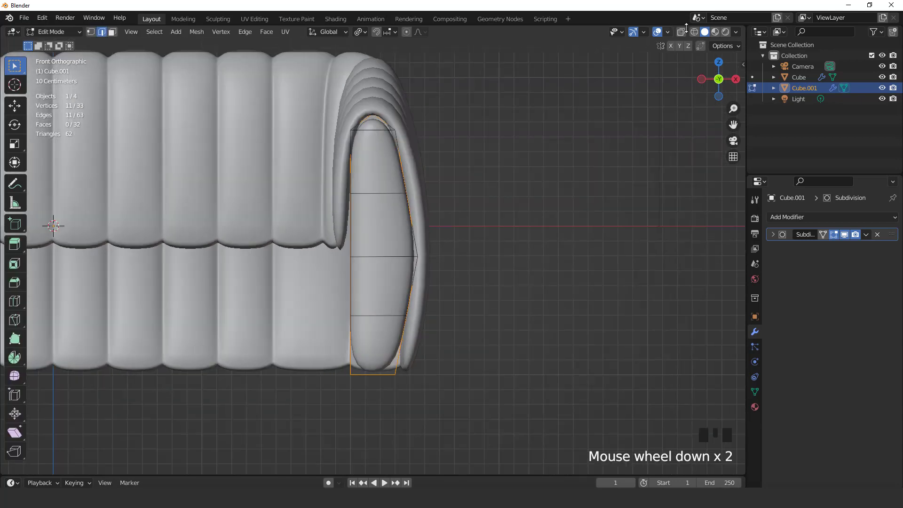
pyautogui.click(682, 33)
pyautogui.press('1')
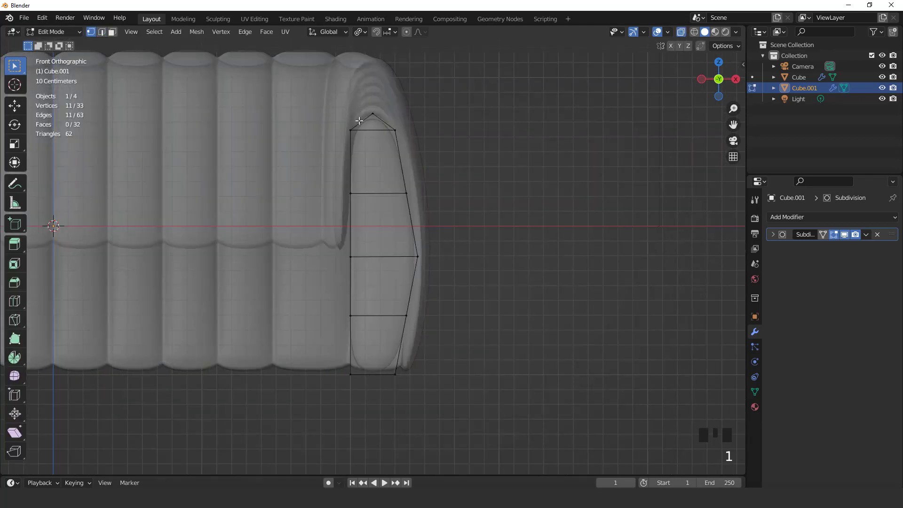
pyautogui.moveTo(359, 123); pyautogui.dragTo(439, 154)
pyautogui.moveTo(295, 78); pyautogui.dragTo(414, 144)
pyautogui.moveTo(454, 169); pyautogui.dragTo(455, 170)
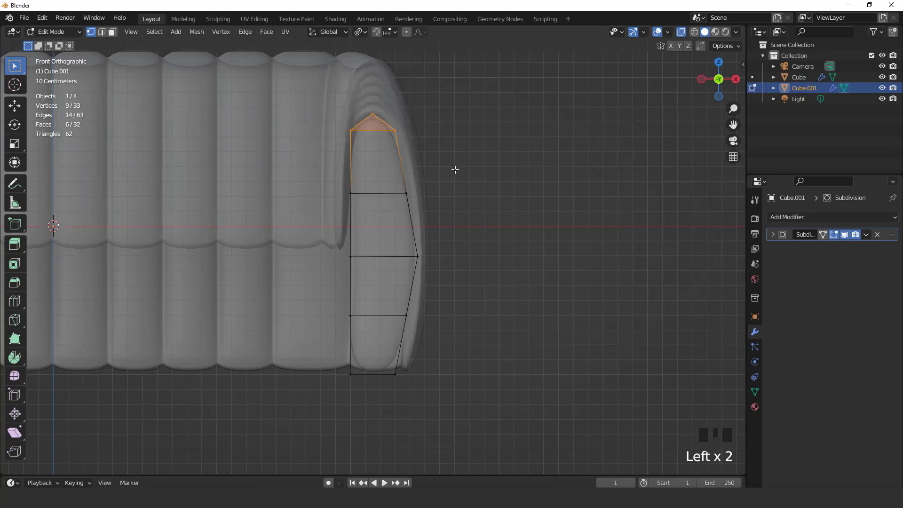
pyautogui.press('g')
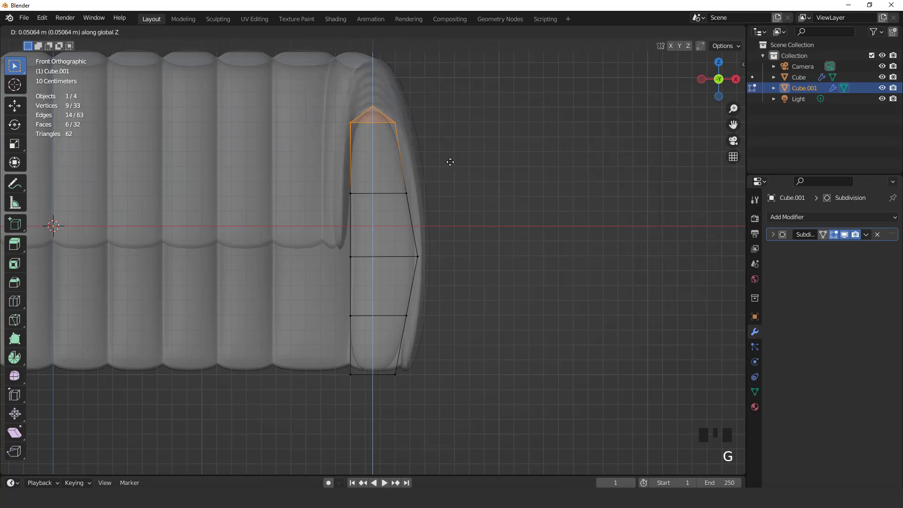
pyautogui.click(453, 163)
# Scale the arm panel's selected top vertices uniformly by about 1.068.
pyautogui.press('s')
pyautogui.click(459, 165)
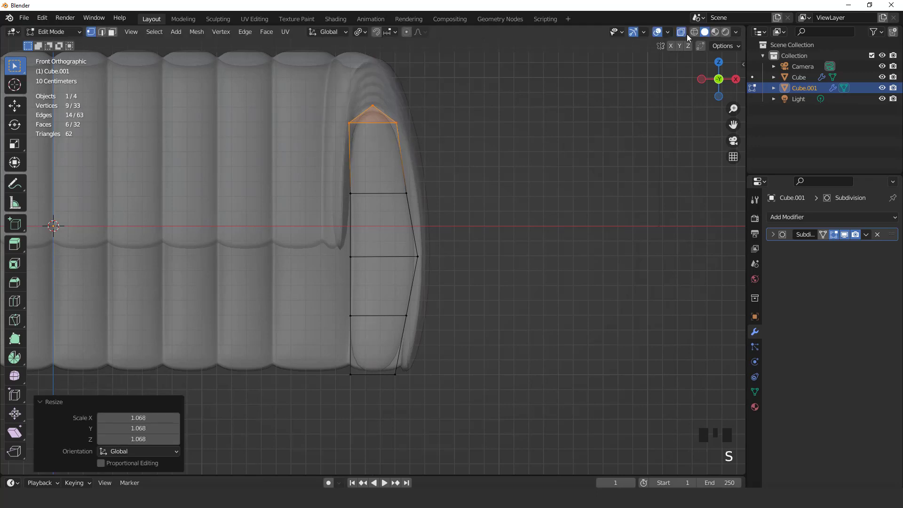
pyautogui.click(682, 32)
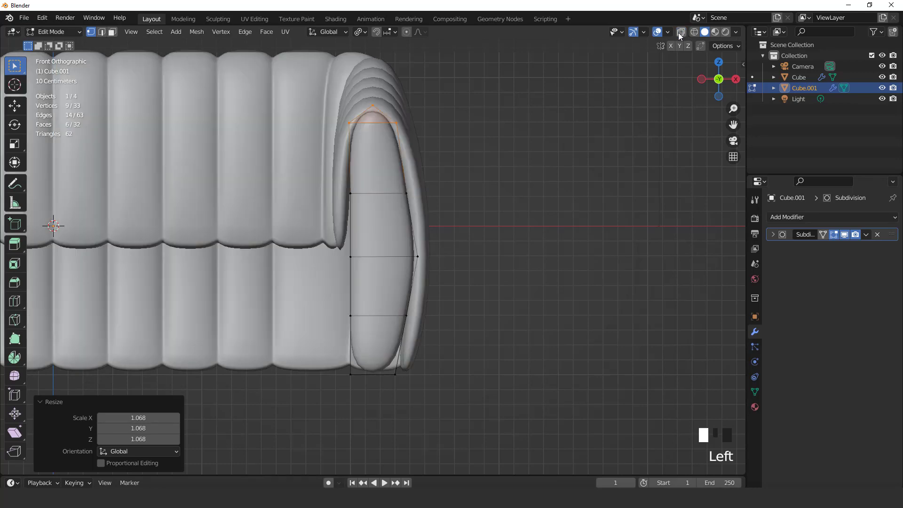
# Select the vertices along the arm panel's inner edge below the top and flatten them by scaling to 0 along X.
pyautogui.click(681, 33)
pyautogui.scroll(1, 355, 205)
pyautogui.moveTo(320, 150); pyautogui.dragTo(361, 436)
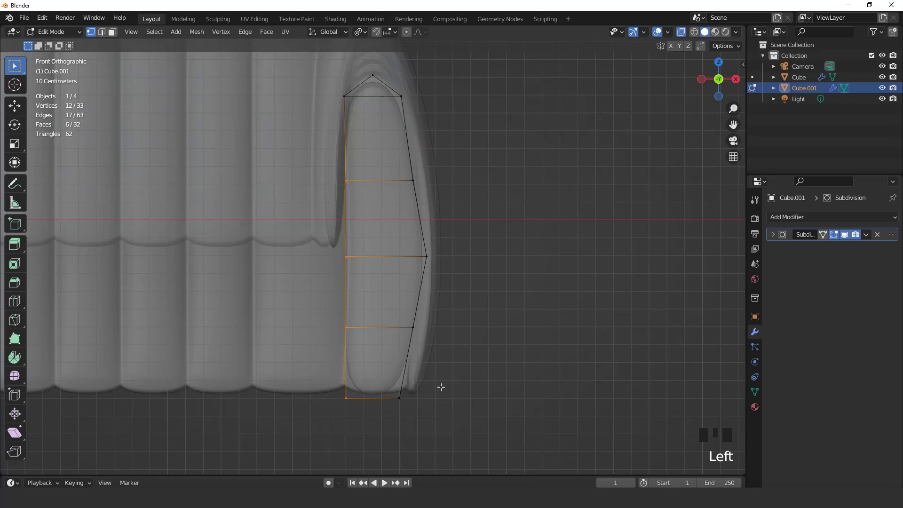
pyautogui.write('sx')
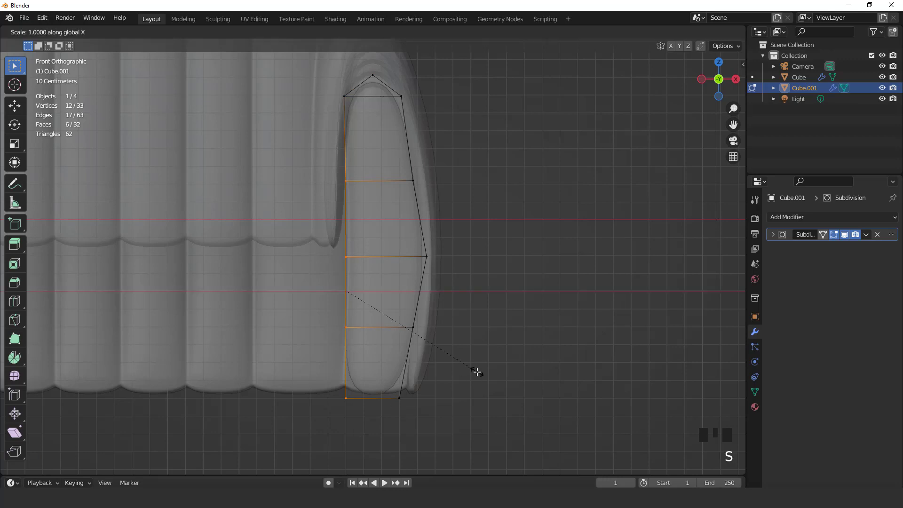
pyautogui.write('0')
pyautogui.press('Return')
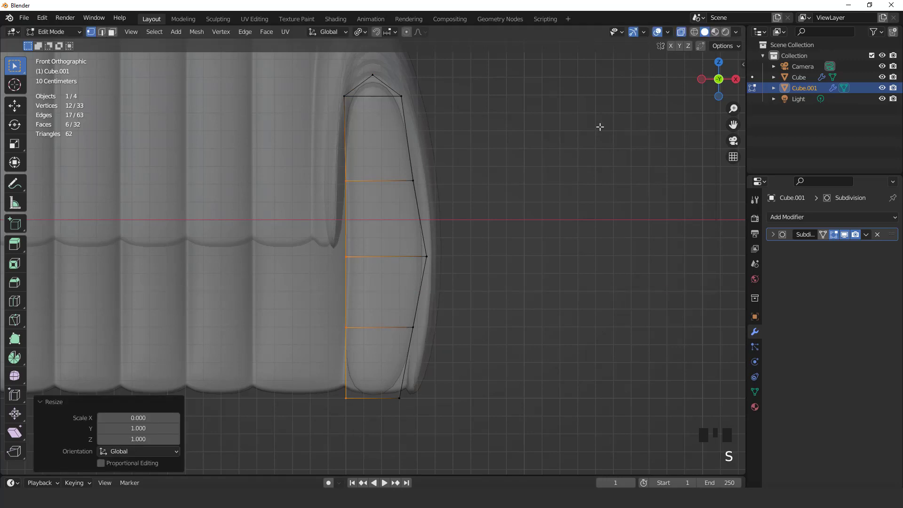
pyautogui.click(681, 32)
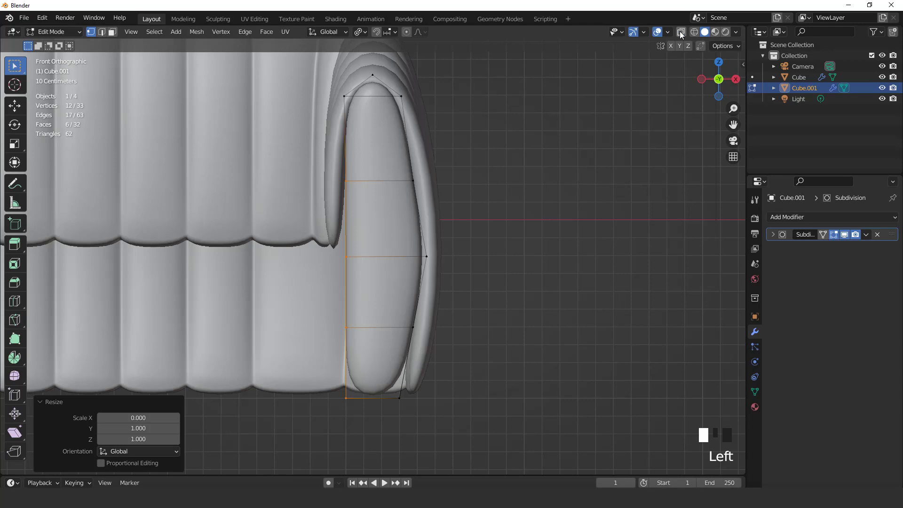
pyautogui.click(680, 32)
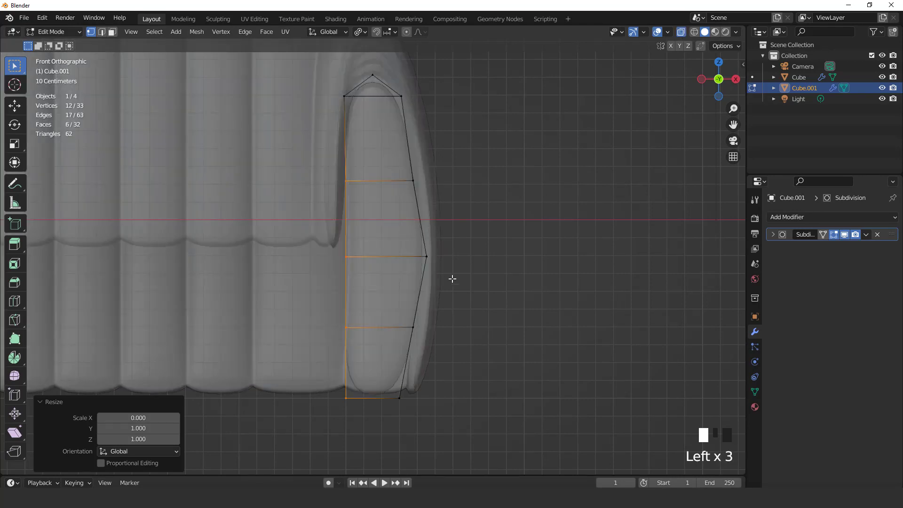
# Move the arm panel's widest outer vertices outward about 0.02 m and the outer vertices below them about 0.026 m along X.
pyautogui.moveTo(413, 223); pyautogui.dragTo(462, 293)
pyautogui.press('g')
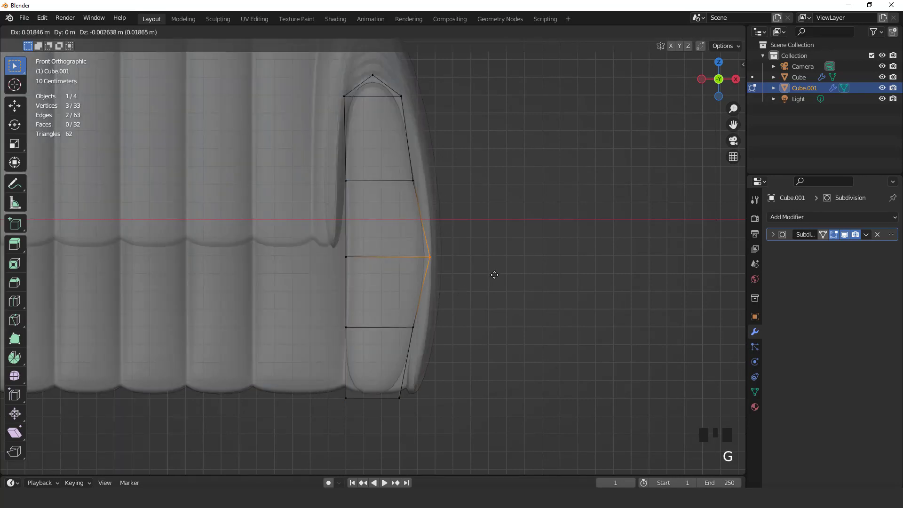
pyautogui.click(494, 275)
pyautogui.moveTo(391, 305); pyautogui.dragTo(469, 387)
pyautogui.press('g')
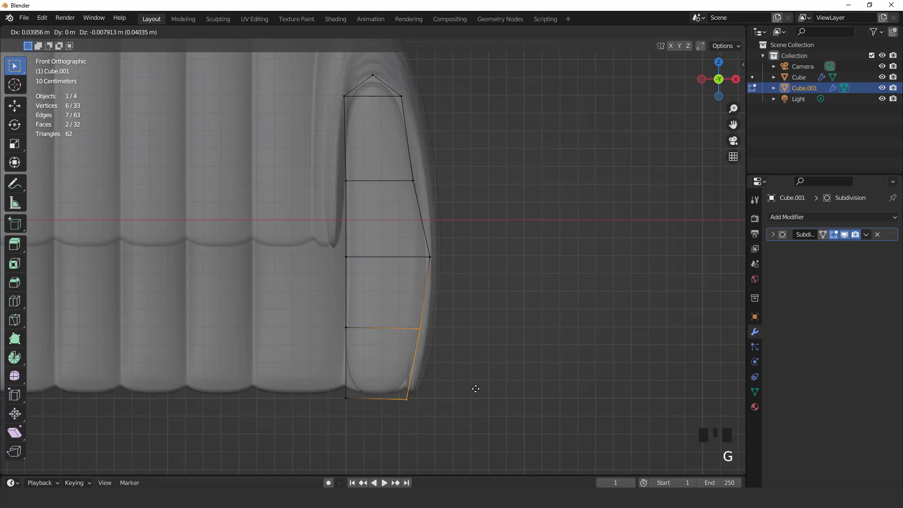
pyautogui.click(471, 385)
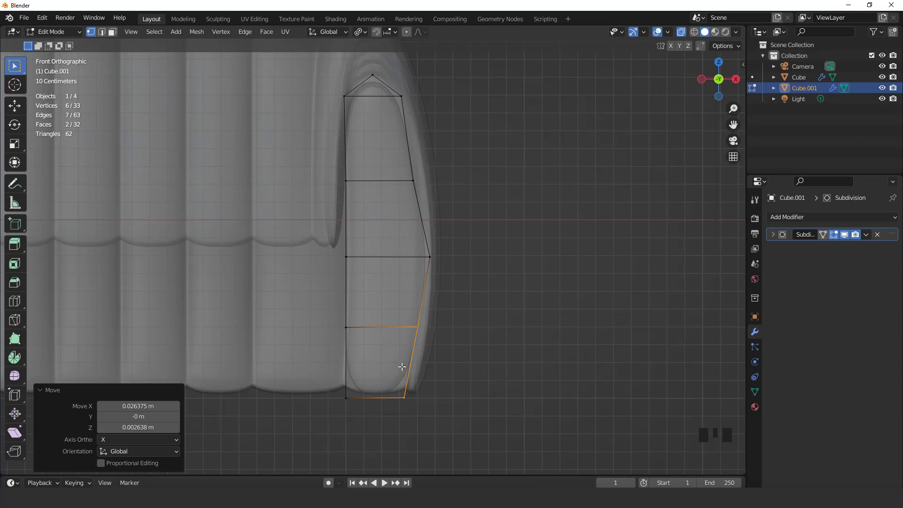
# Add a loop cut across the lowest section of the arm panel, slid toward the bottom with a factor of about 0.188.
pyautogui.hotkey('ctrl', 'r')
pyautogui.click(402, 363)
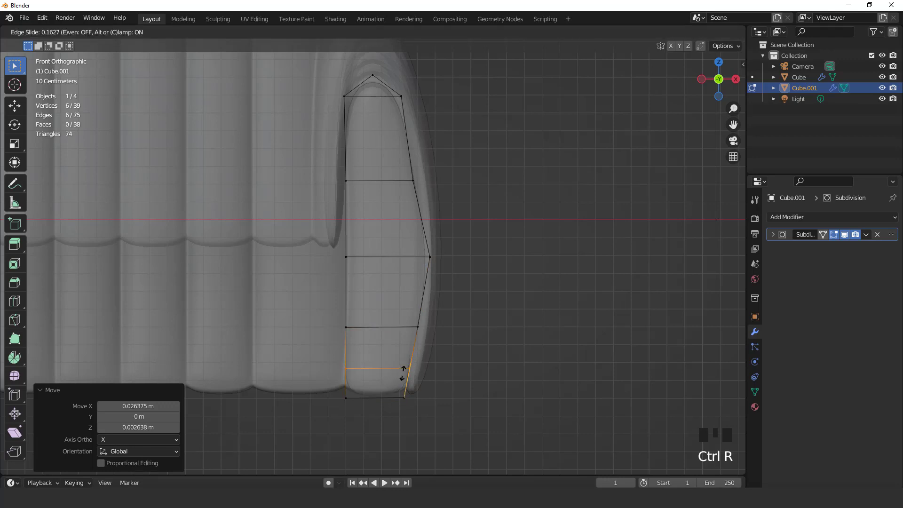
pyautogui.click(411, 390)
pyautogui.click(681, 33)
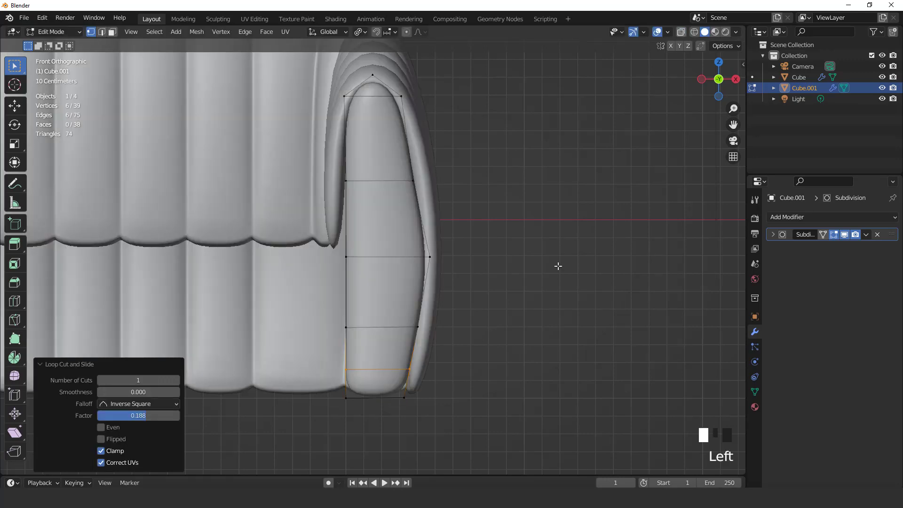
# Move the arm panel's two lowest rows of outer vertices outward about 0.018 m and nudge the bottom outer corner slightly further.
pyautogui.click(682, 33)
pyautogui.moveTo(382, 354); pyautogui.dragTo(422, 411)
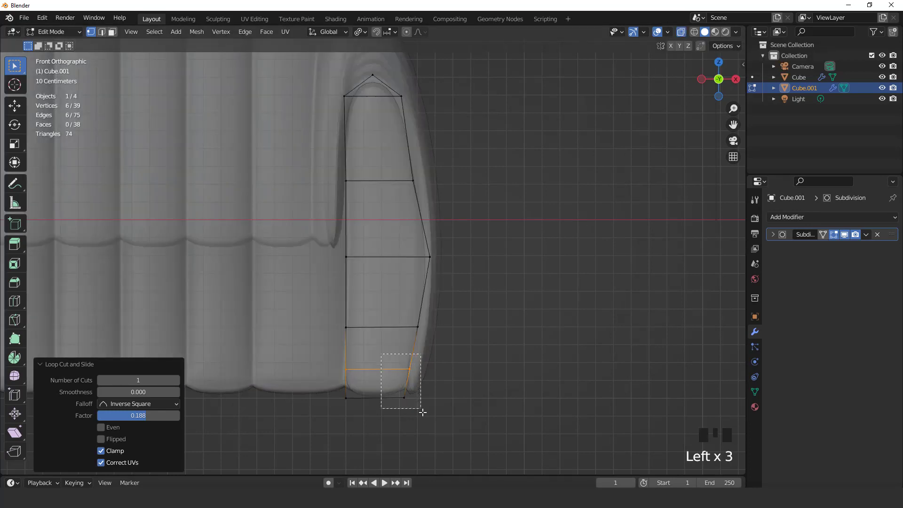
pyautogui.press('g')
pyautogui.click(506, 368)
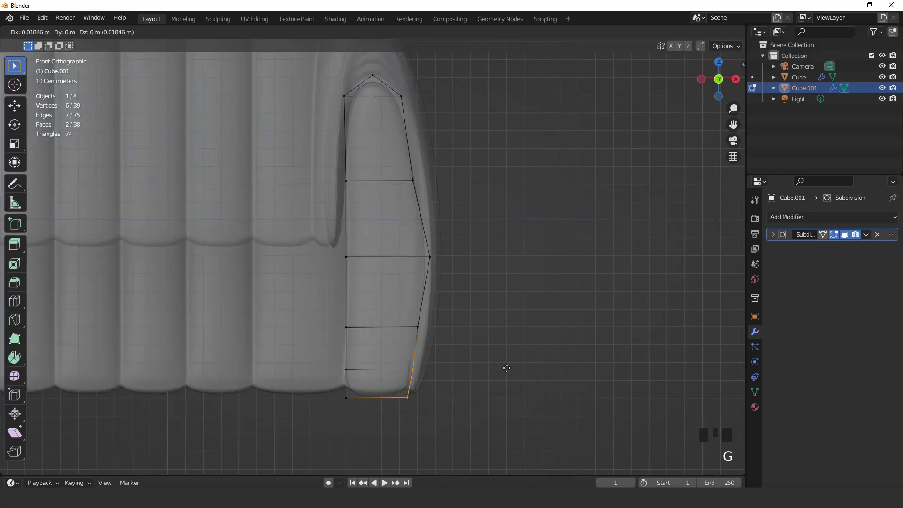
pyautogui.moveTo(388, 379); pyautogui.dragTo(429, 416)
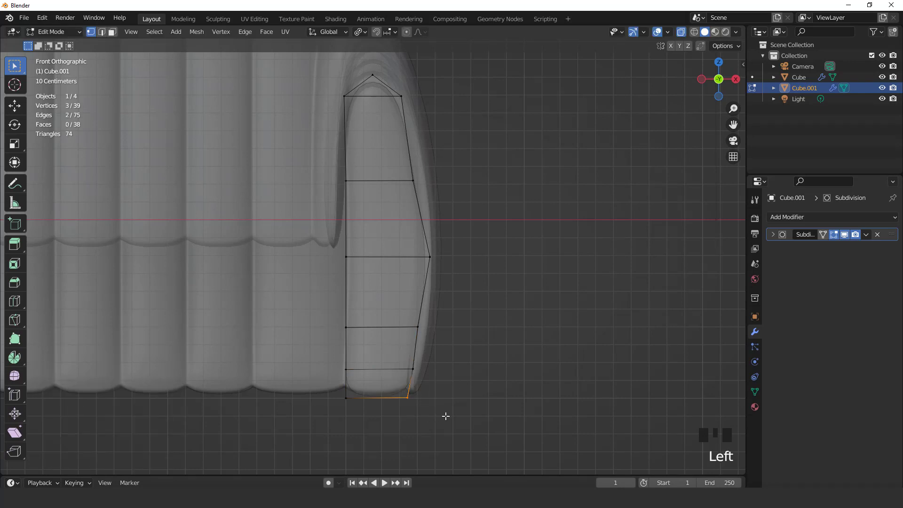
pyautogui.press('g')
pyautogui.click(447, 415)
pyautogui.press('Tab')
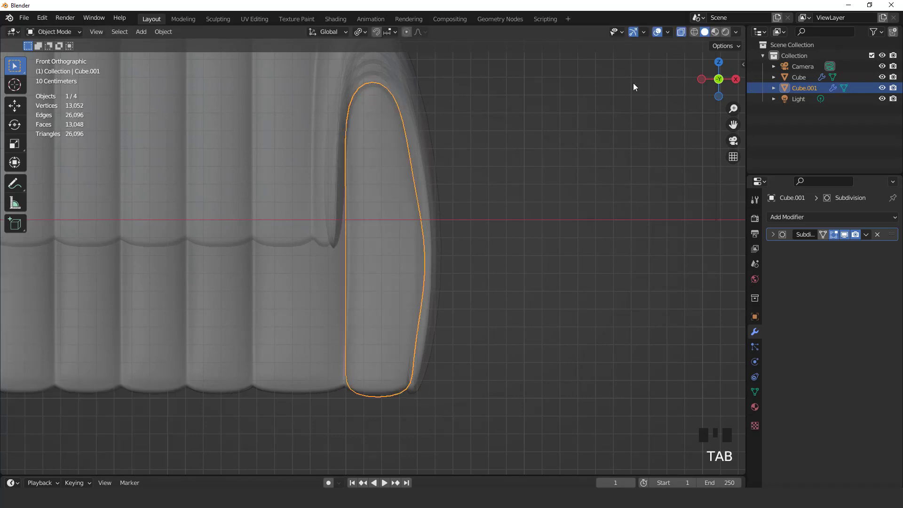
pyautogui.click(681, 33)
# Set the arm panel's origin to its geometry.
pyautogui.scroll(-6, 509, 272)
pyautogui.moveTo(418, 264); pyautogui.dragTo(351, 289, button='middle')
pyautogui.rightClick(328, 258)
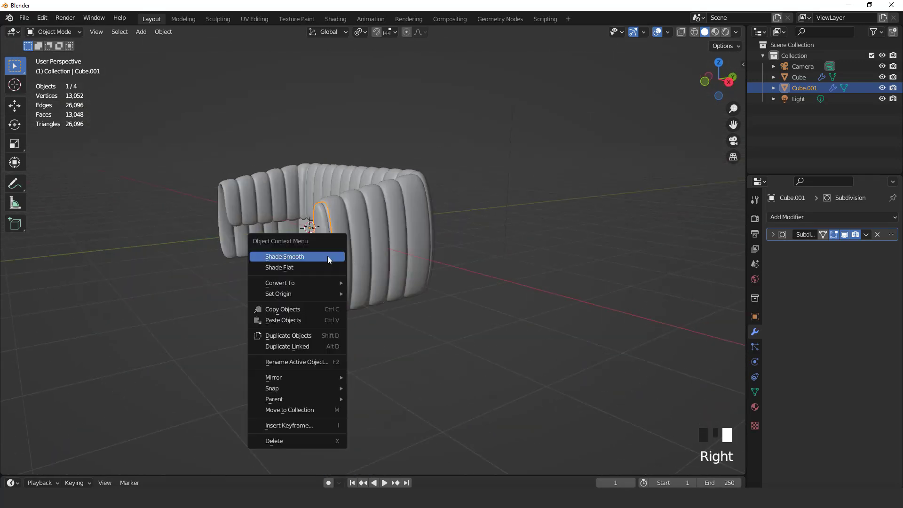
pyautogui.moveTo(281, 293)
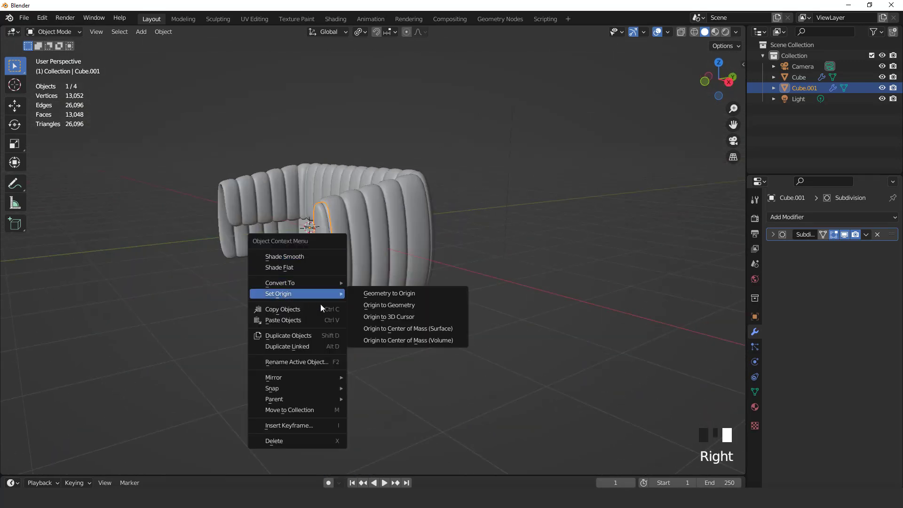
pyautogui.click(368, 306)
# From the side view, scale the arm panel by about 1.264 along Y and move it about 0.056 m along Y into the arm.
pyautogui.press('KP_3')
pyautogui.press('KP_1')
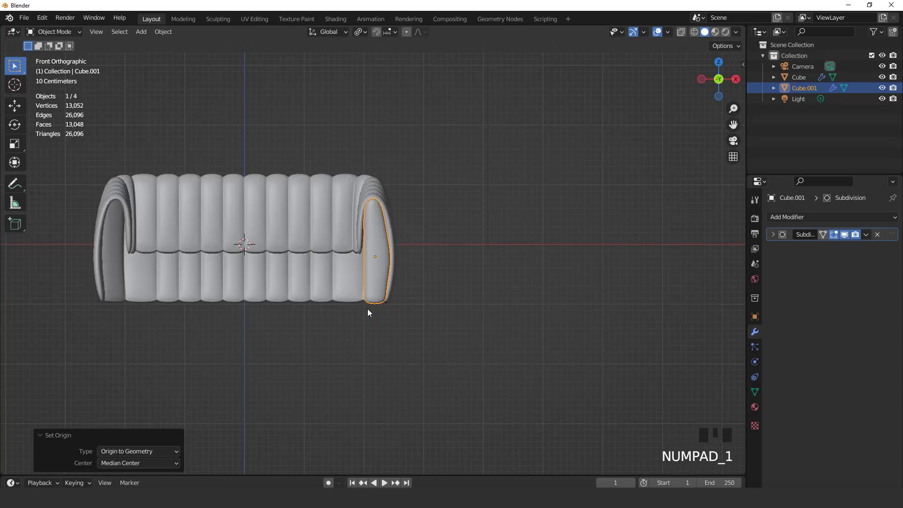
pyautogui.press('KP_3')
pyautogui.press('KP_Decimal')
pyautogui.scroll(2, 487, 287)
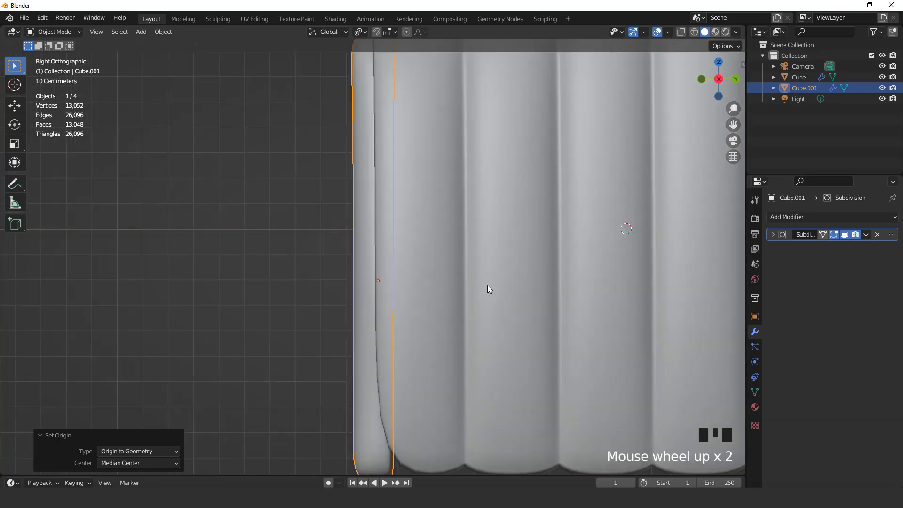
pyautogui.scroll(-3, 487, 289)
pyautogui.press('s')
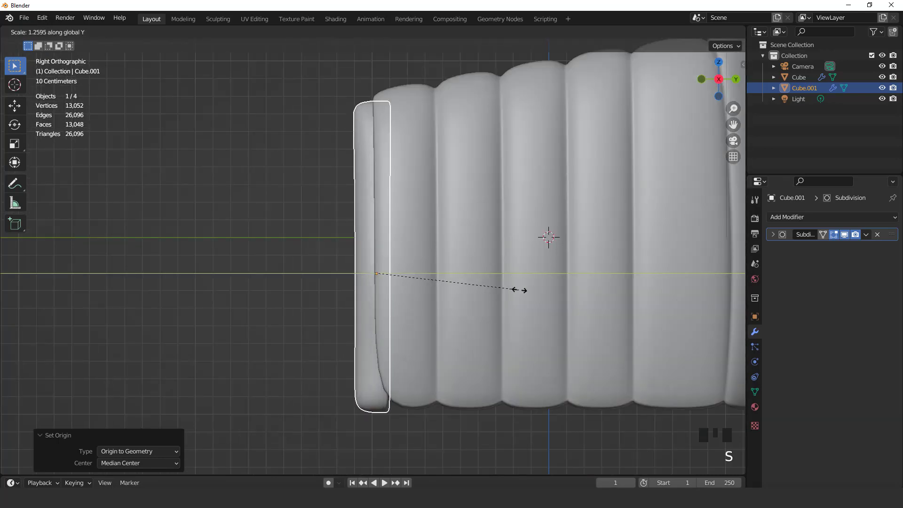
pyautogui.click(520, 290)
pyautogui.press('g')
pyautogui.press('y')
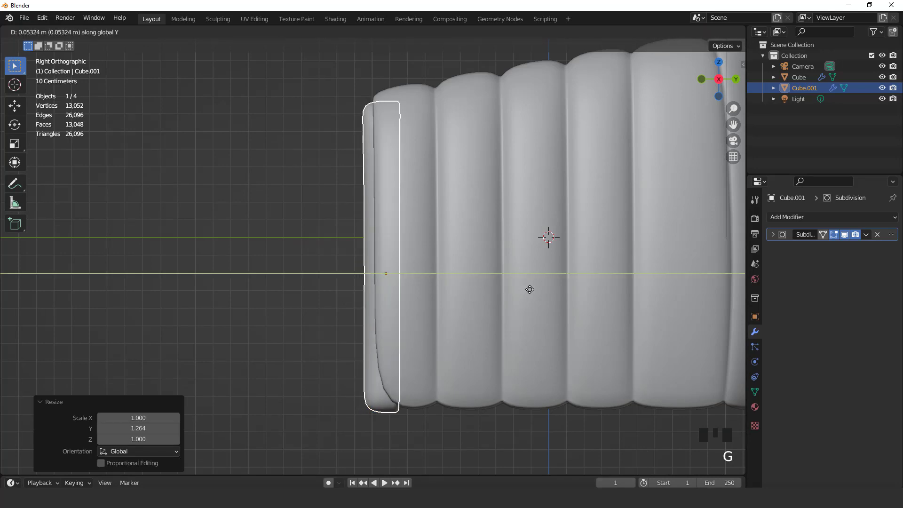
pyautogui.click(530, 290)
# Move the arm panel's upper outer vertices about 0.071 m along X and 0.075 m along Z to follow the arm's curve.
pyautogui.press('KP_1')
pyautogui.scroll(-2, 530, 292)
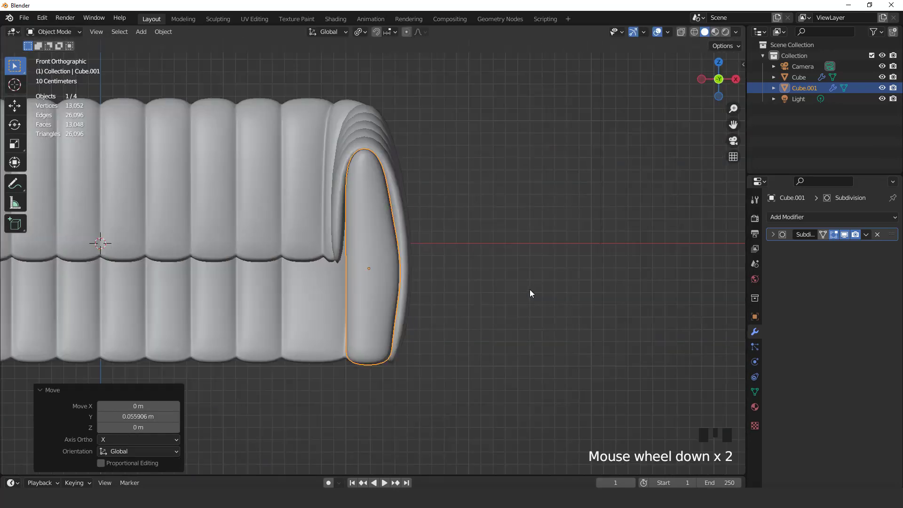
pyautogui.doubleClick(658, 32)
pyautogui.press('Tab')
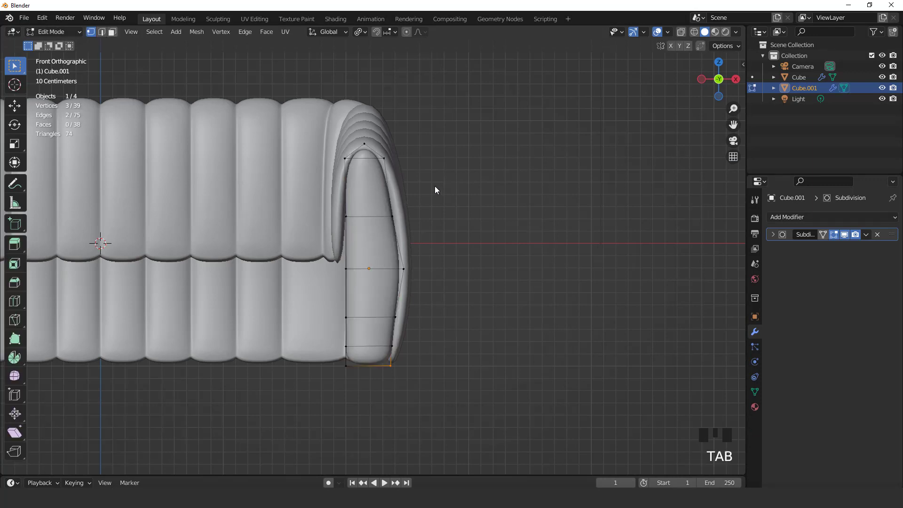
pyautogui.scroll(1, 529, 116)
pyautogui.click(680, 32)
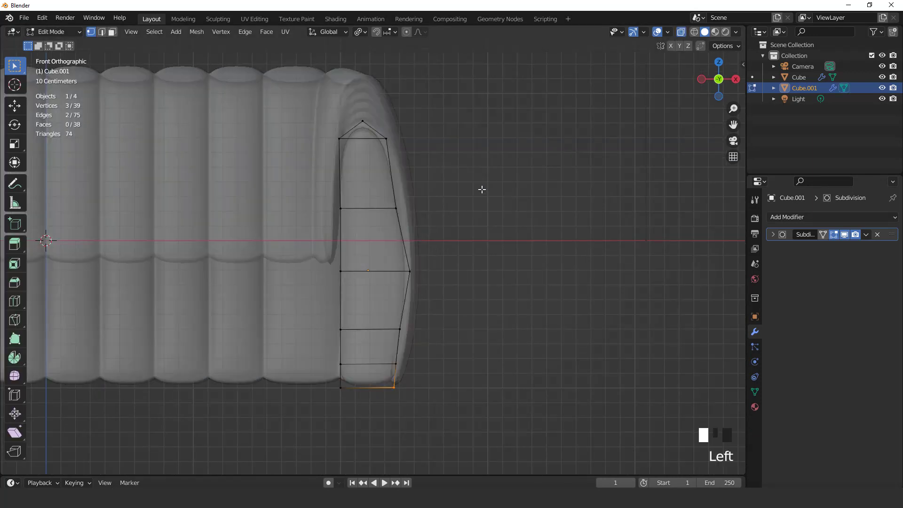
pyautogui.scroll(2, 482, 189)
pyautogui.click(415, 196)
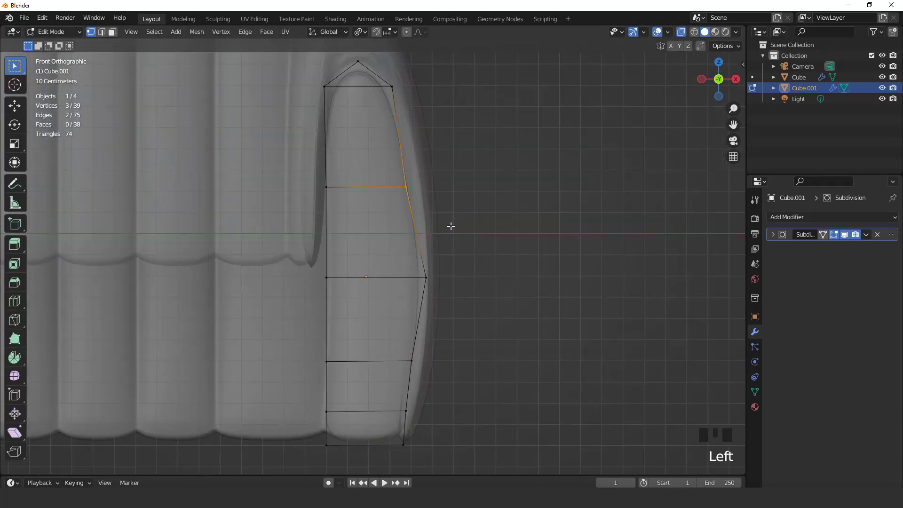
pyautogui.press('g')
pyautogui.click(488, 217)
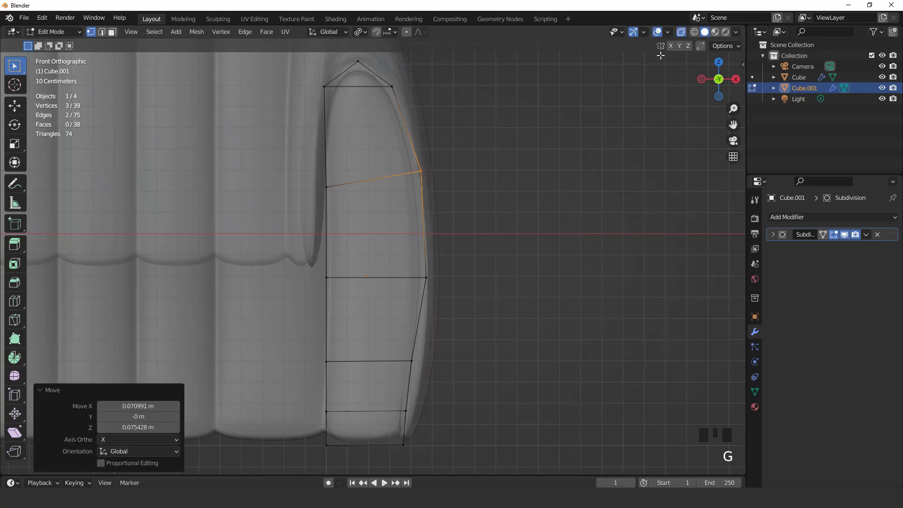
pyautogui.click(681, 32)
pyautogui.scroll(-3, 476, 195)
pyautogui.press('Tab')
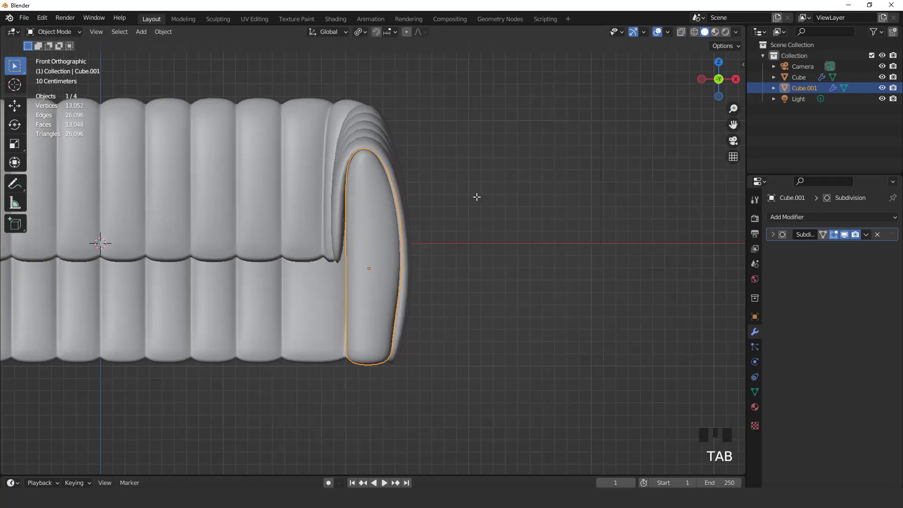
# Apply the arm panel's location, rotation and scale.
pyautogui.scroll(-3, 476, 197)
pyautogui.moveTo(476, 197); pyautogui.dragTo(403, 263, button='middle')
pyautogui.press('KP_1')
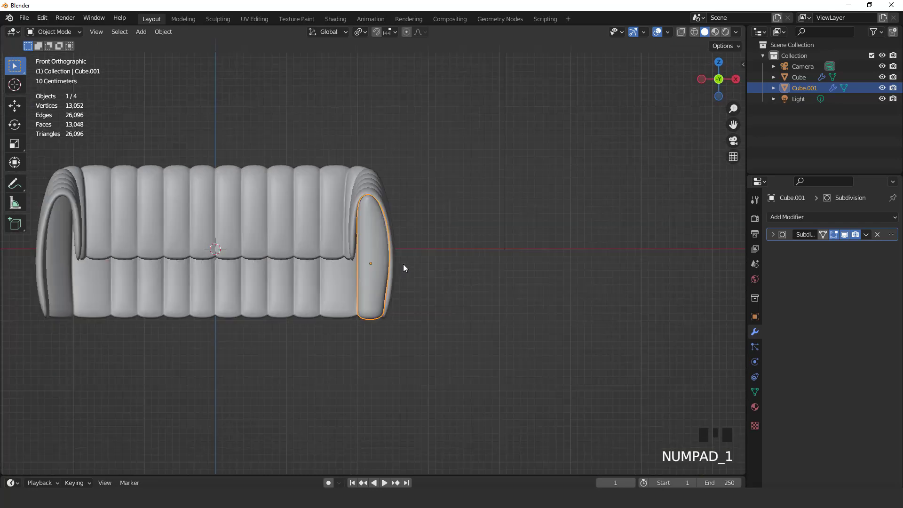
pyautogui.hotkey('ctrl', 'a')
pyautogui.click(369, 275)
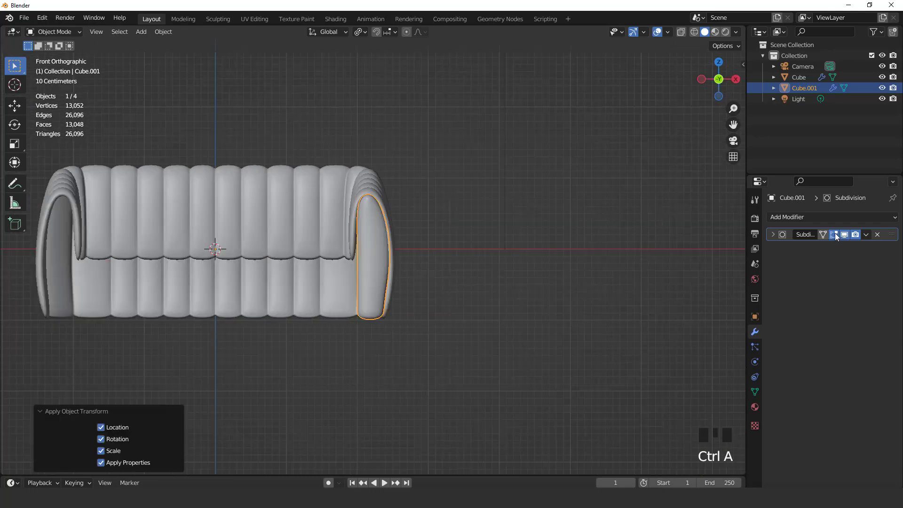
# Add a Mirror modifier on the X axis to the arm panel to duplicate it onto the opposite arm.
pyautogui.click(776, 221)
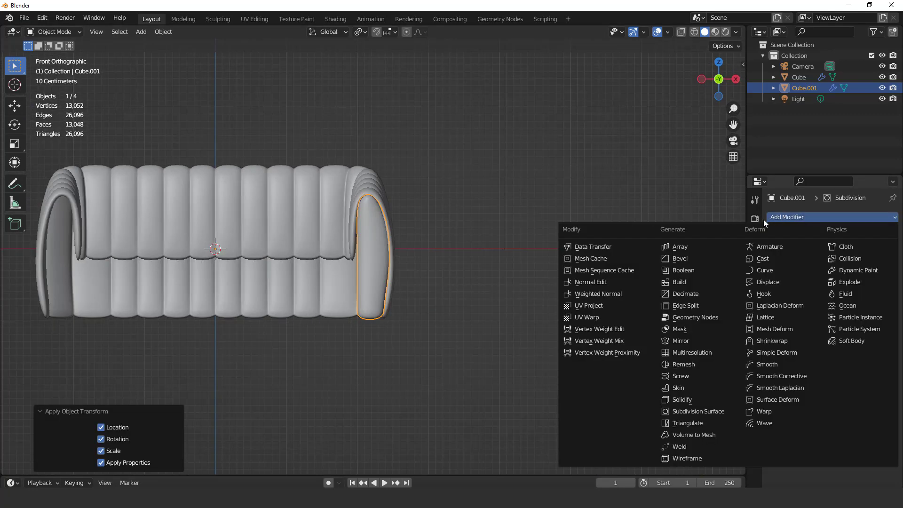
pyautogui.click(685, 339)
pyautogui.moveTo(519, 288); pyautogui.dragTo(370, 260, button='middle')
pyautogui.scroll(2, 368, 256)
pyautogui.press('KP_1')
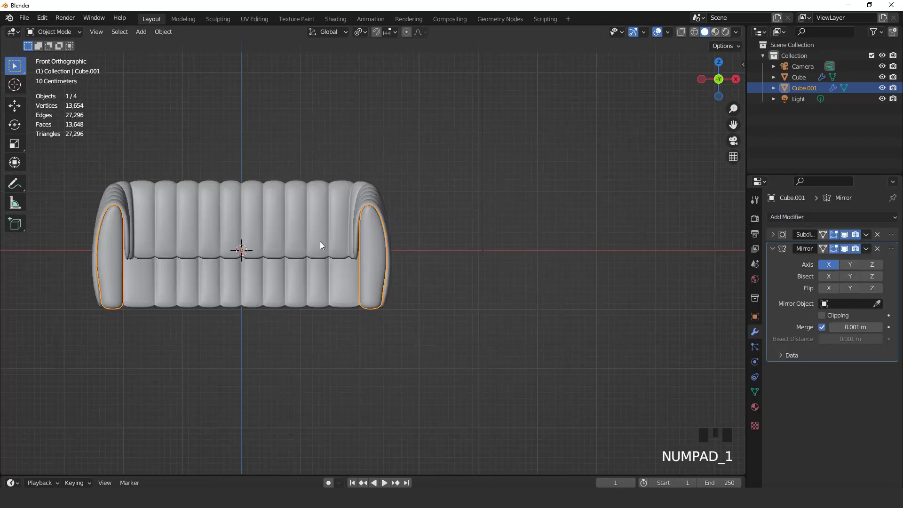
pyautogui.keyDown('shift'); pyautogui.moveTo(318, 246); pyautogui.dragTo(428, 212, button='middle'); pyautogui.keyUp('shift')
pyautogui.scroll(1, 427, 212)
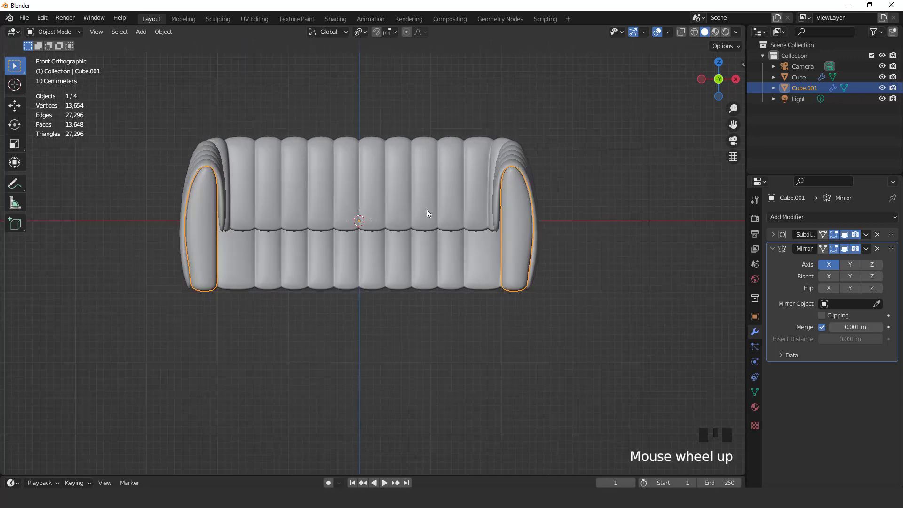
# Add a 2 m cube at the centre of the sofa and scale it by 2 along X.
pyautogui.scroll(-1, 427, 212)
pyautogui.click(141, 32)
pyautogui.moveTo(146, 47)
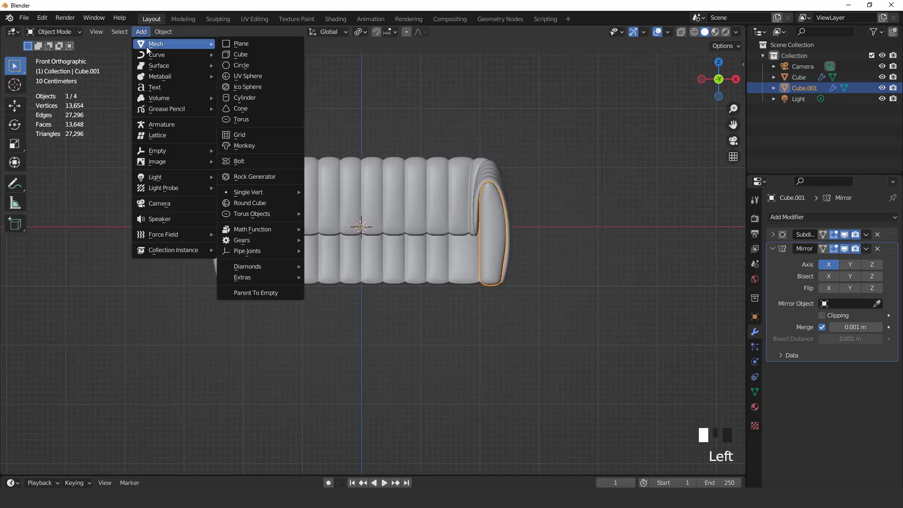
pyautogui.click(241, 54)
pyautogui.scroll(1, 518, 246)
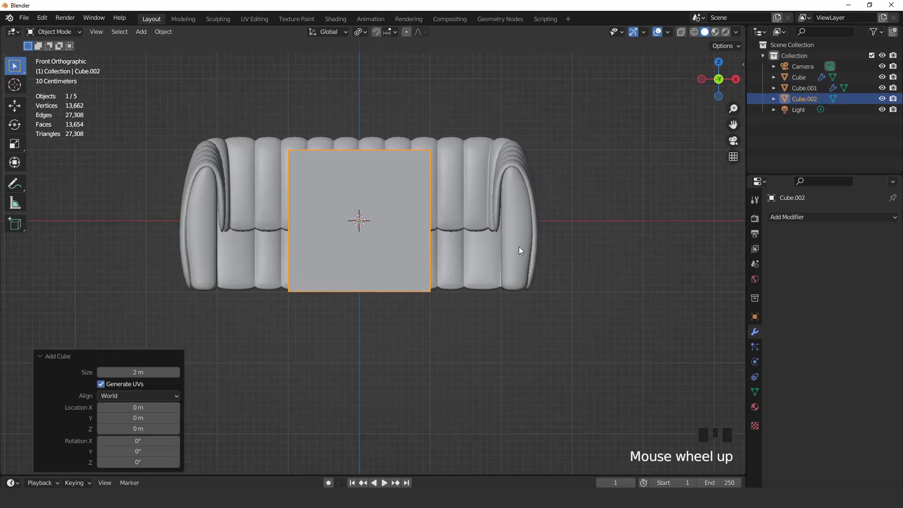
pyautogui.write('sx2')
pyautogui.press('Return')
# Scale the seat block by about 0.457 along Z and lower it about 0.47 m between the arms.
pyautogui.press('s')
pyautogui.press('z')
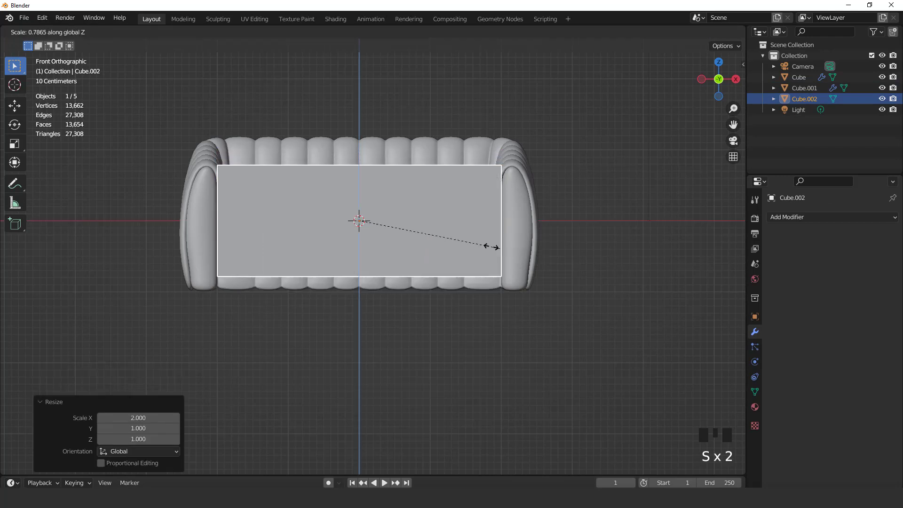
pyautogui.click(442, 240)
pyautogui.press('g')
pyautogui.press('z')
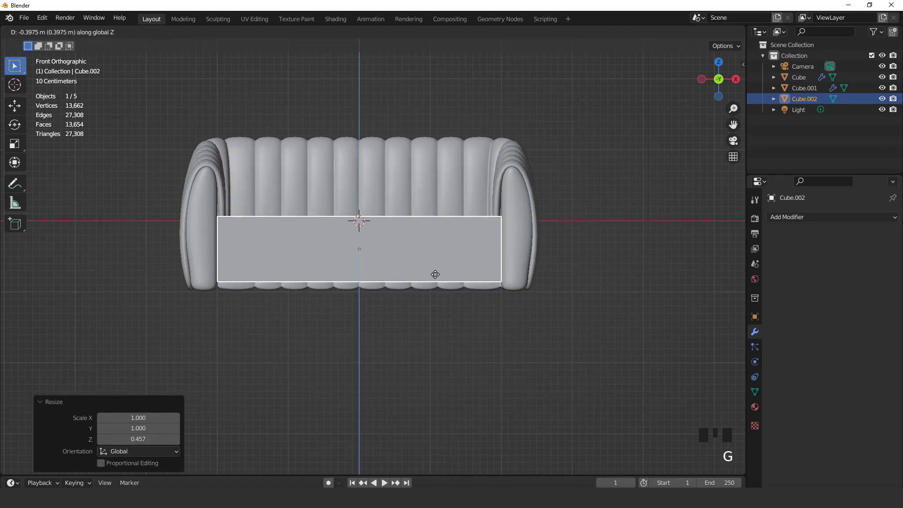
pyautogui.click(428, 264)
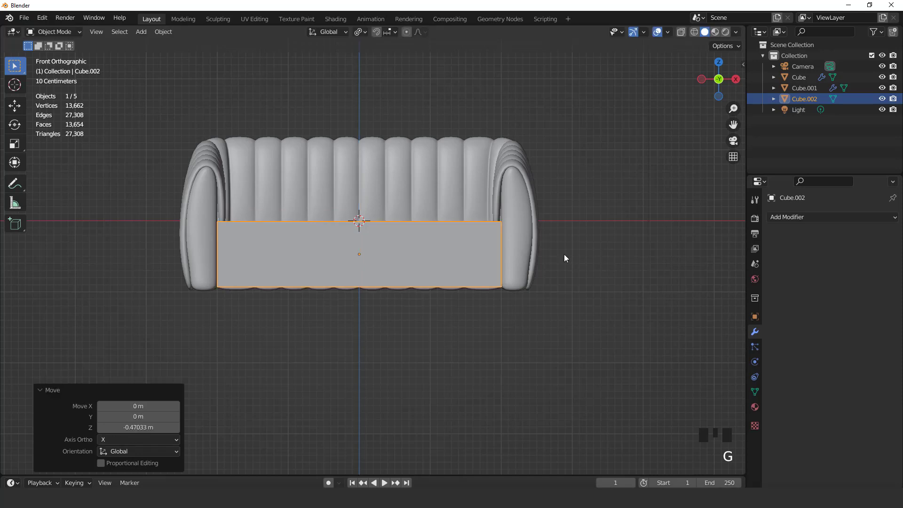
# Scale the seat block by about 0.946 along Z and lower it about 0.05 m to align with the sofa's base.
pyautogui.scroll(1, 588, 259)
pyautogui.press('s')
pyautogui.press('z')
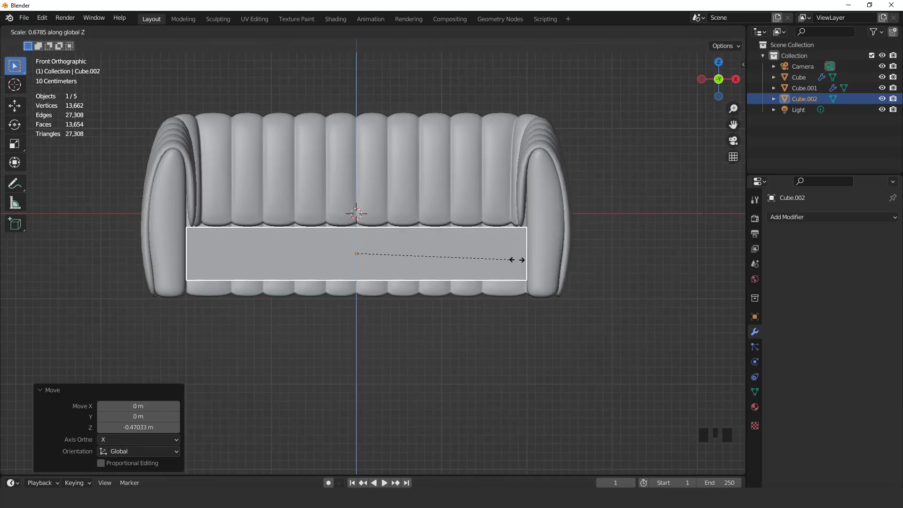
pyautogui.click(575, 264)
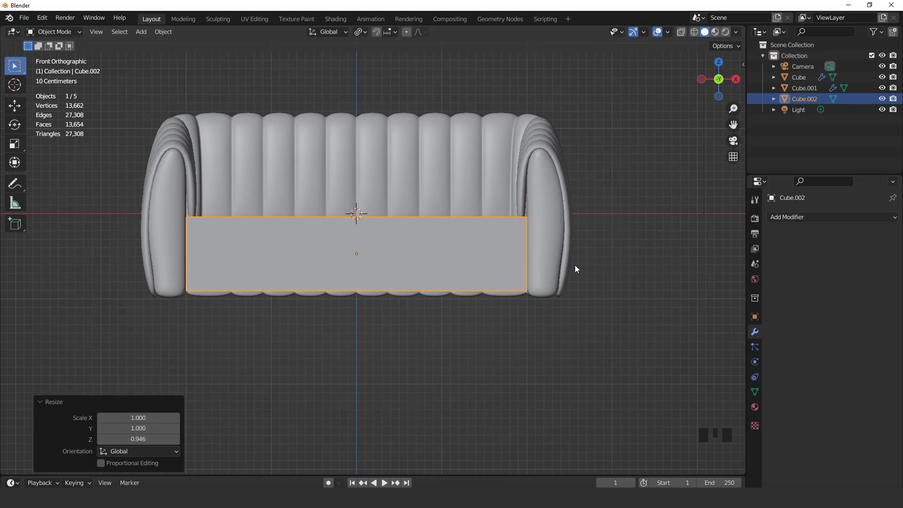
pyautogui.press('g')
pyautogui.press('z')
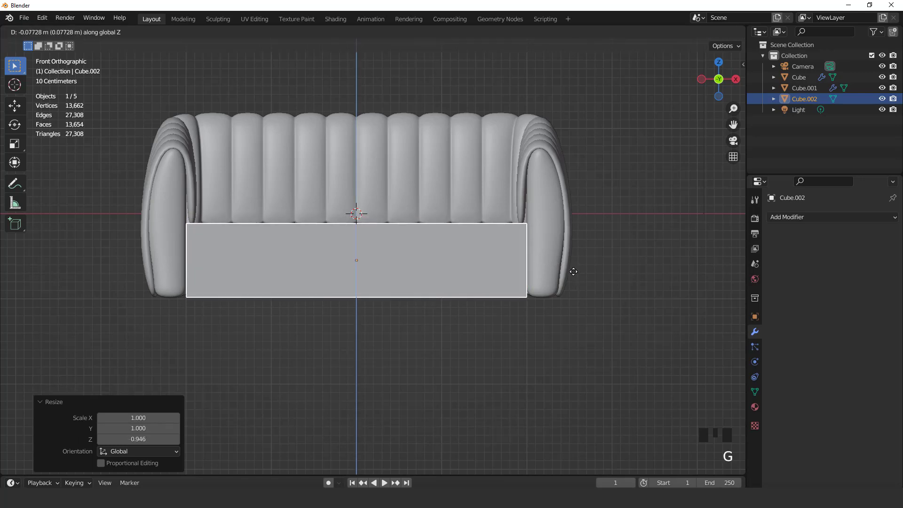
pyautogui.click(544, 265)
# Examine how the seat block fits inside the sofa from perspective, side and top views.
pyautogui.scroll(-2, 460, 264)
pyautogui.moveTo(460, 264); pyautogui.dragTo(385, 190, button='middle')
pyautogui.scroll(1, 448, 258)
pyautogui.press('KP_1')
pyautogui.press('KP_7')
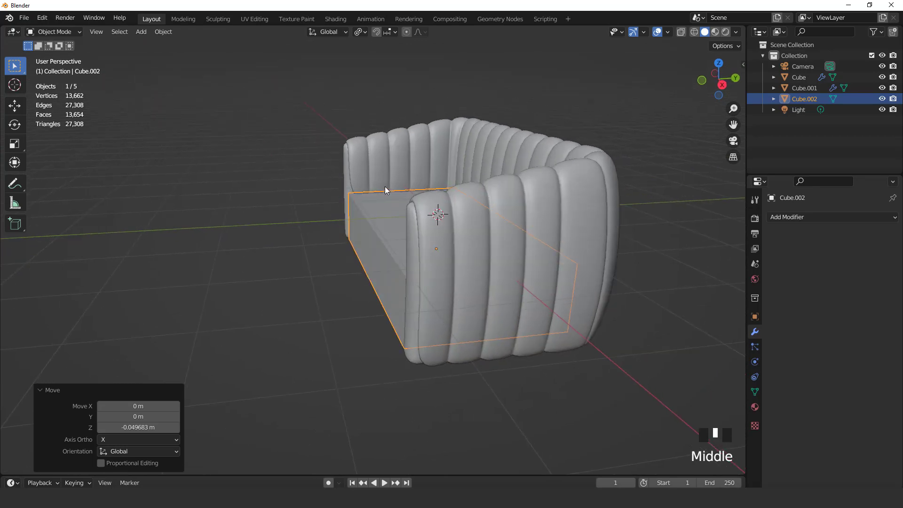
pyautogui.press('KP_3')
pyautogui.scroll(4, 423, 207)
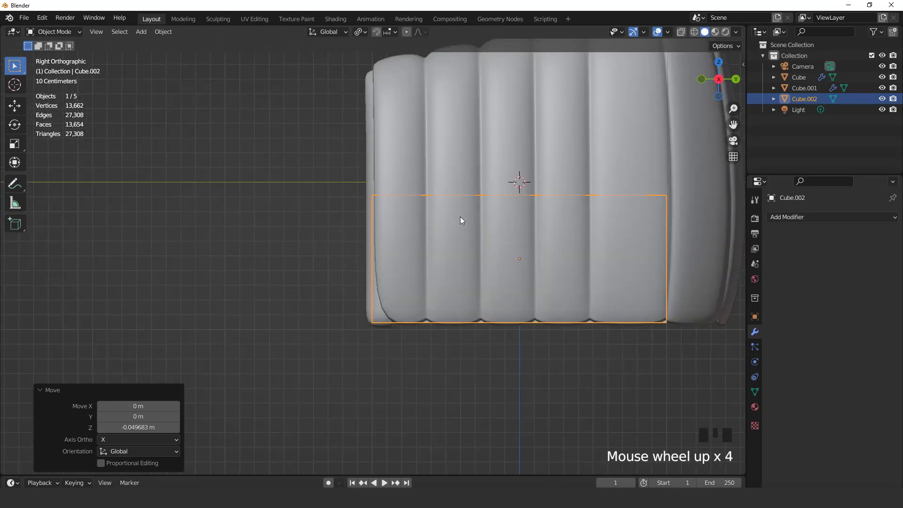
pyautogui.scroll(-2, 415, 258)
pyautogui.moveTo(415, 259); pyautogui.dragTo(447, 176, button='middle')
pyautogui.press('KP_7')
pyautogui.scroll(-3, 452, 271)
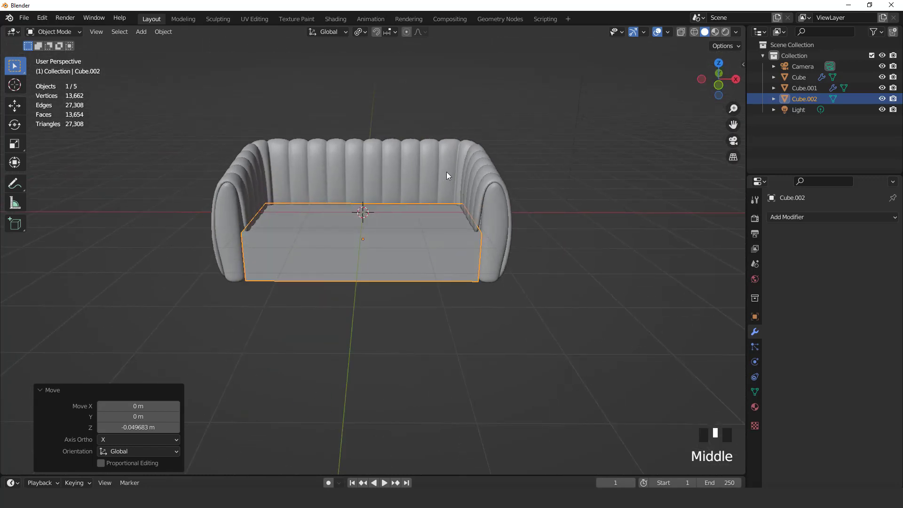
# Apply the seat block's scale.
pyautogui.hotkey('ctrl', 'a')
pyautogui.click(442, 162)
pyautogui.press('KP_1')
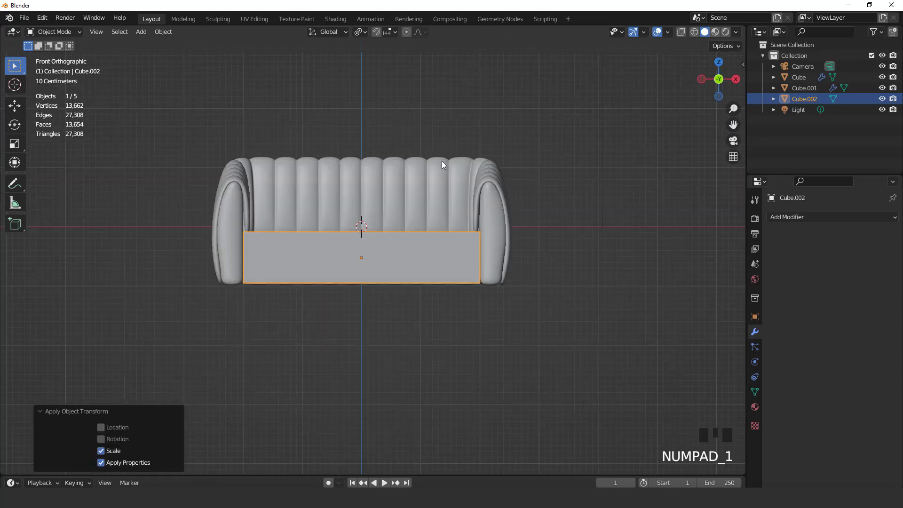
# Add a Bevel modifier to the seat block with amount 0.18 m and 5 segments, and shade the block smooth.
pyautogui.scroll(4, 512, 227)
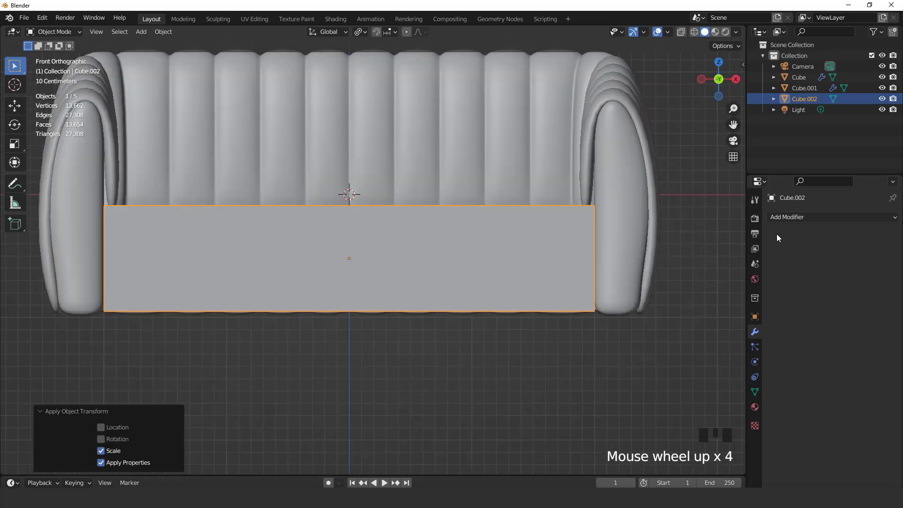
pyautogui.click(785, 217)
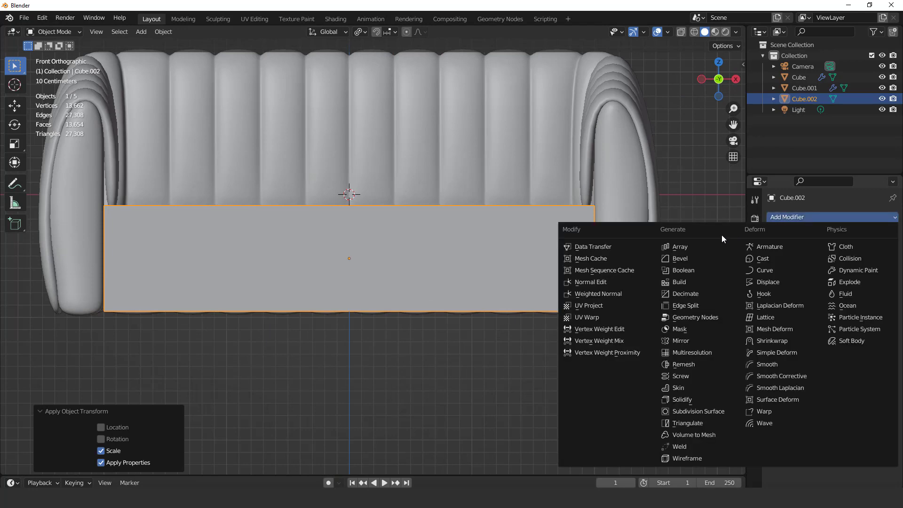
pyautogui.click(695, 258)
pyautogui.moveTo(849, 275); pyautogui.dragTo(879, 276)
pyautogui.click(881, 289)
pyautogui.click(880, 289)
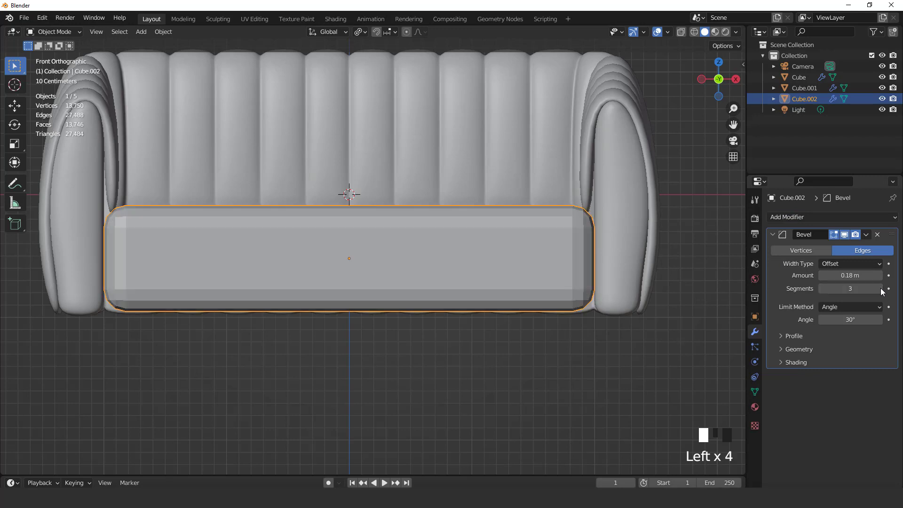
pyautogui.click(879, 287)
pyautogui.click(880, 287)
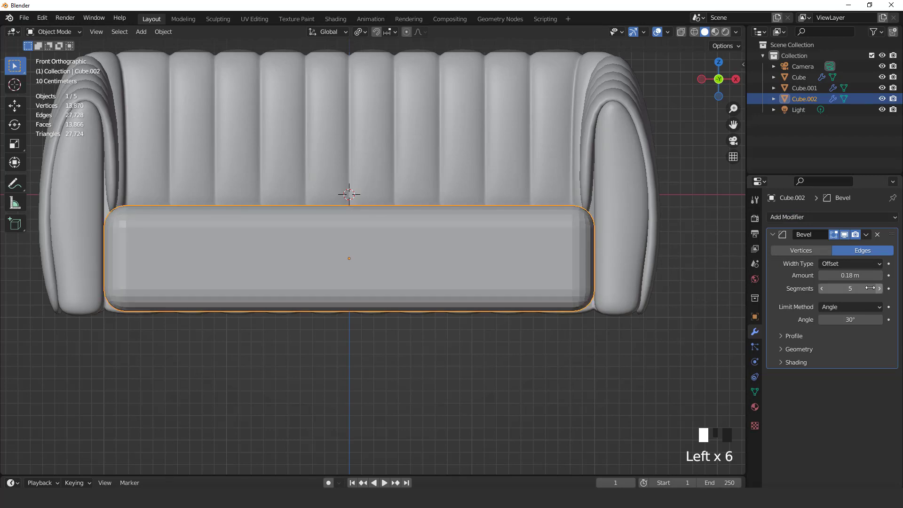
pyautogui.moveTo(542, 226); pyautogui.dragTo(522, 189, button='right')
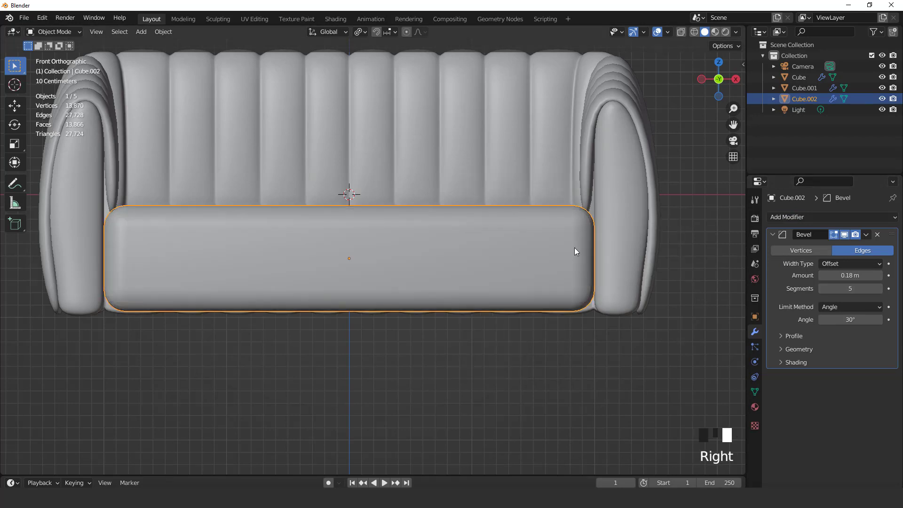
# Raise the seat block's upper vertices about 0.10 m along Z.
pyautogui.press('Tab')
pyautogui.click(680, 32)
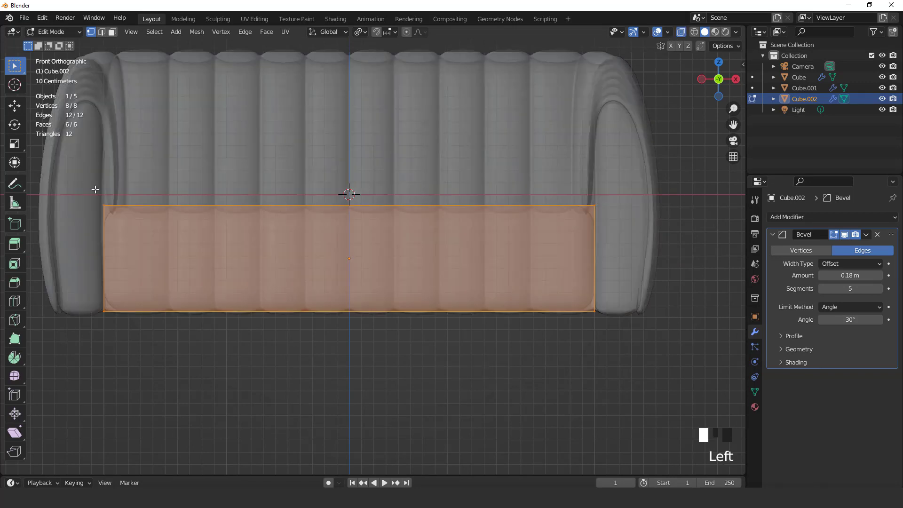
pyautogui.moveTo(81, 185); pyautogui.dragTo(637, 251)
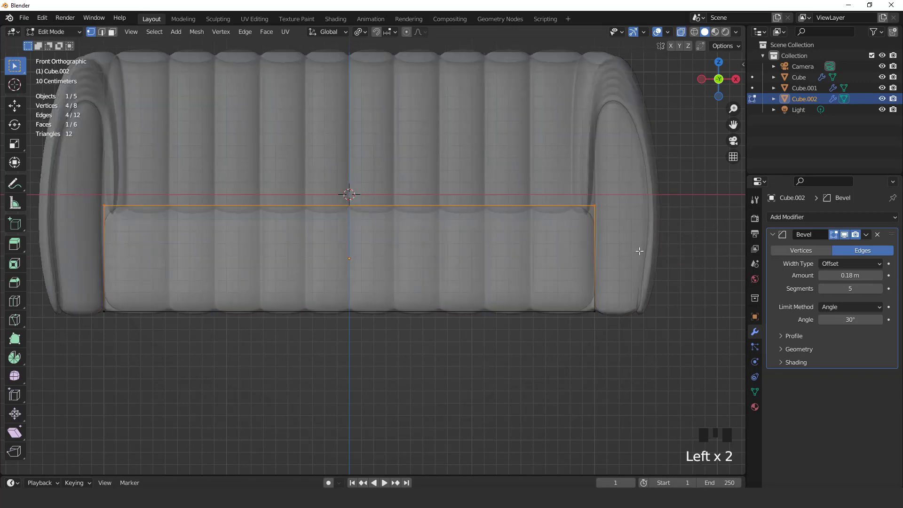
pyautogui.press('g')
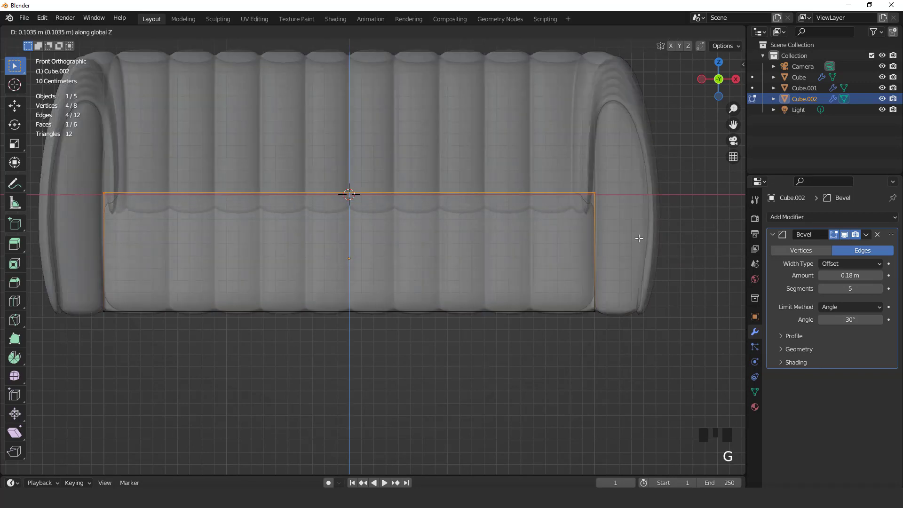
pyautogui.click(639, 238)
pyautogui.press('Tab')
pyautogui.click(681, 31)
pyautogui.scroll(-3, 538, 250)
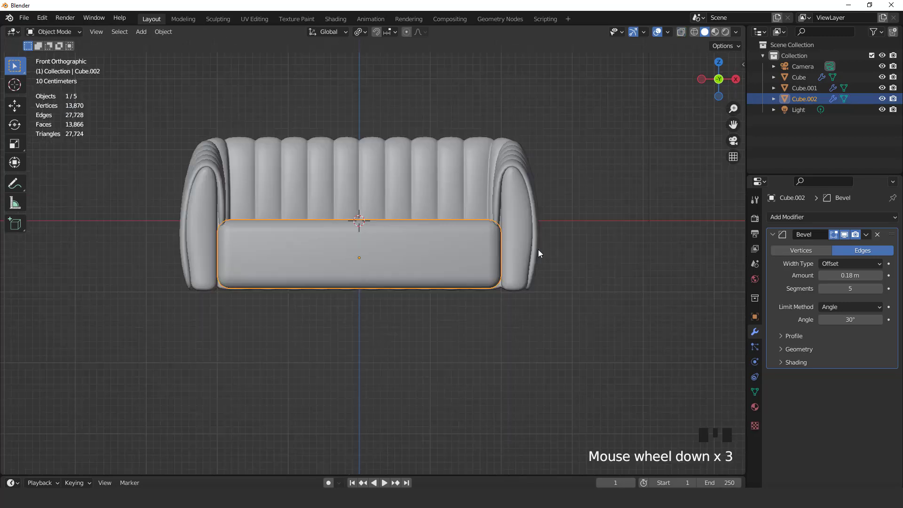
# Add a horizontal edge loop around the inner walls of the sofa frame and slide it down towards the seat.
pyautogui.moveTo(538, 249); pyautogui.dragTo(465, 265, button='middle')
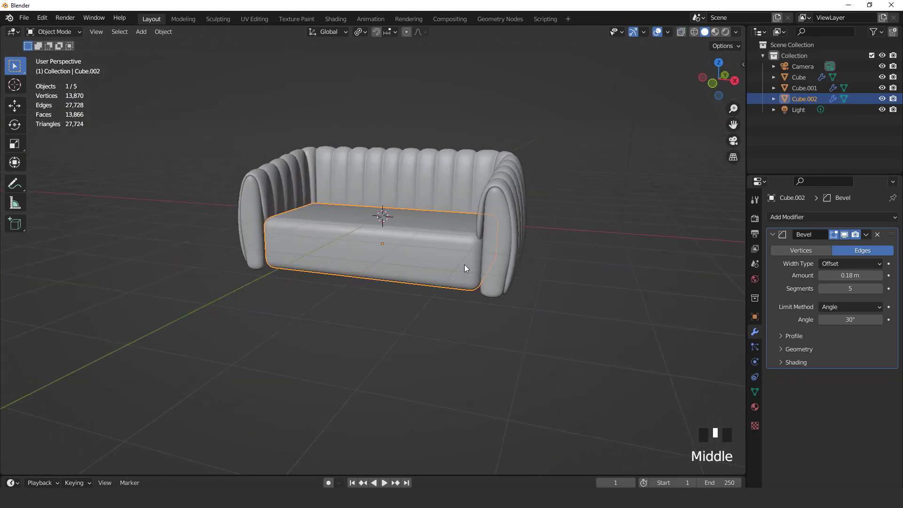
pyautogui.scroll(2, 464, 265)
pyautogui.press('KP_1')
pyautogui.scroll(2, 523, 212)
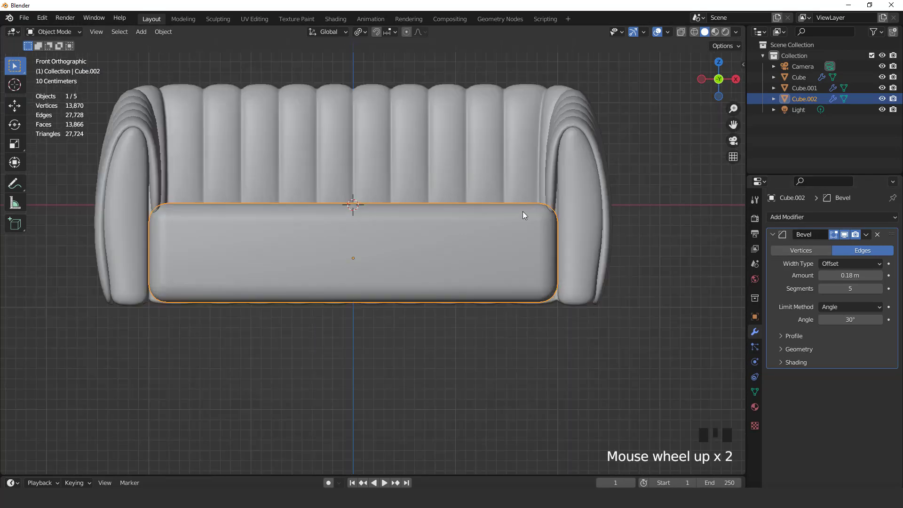
pyautogui.click(552, 224)
pyautogui.press('Tab')
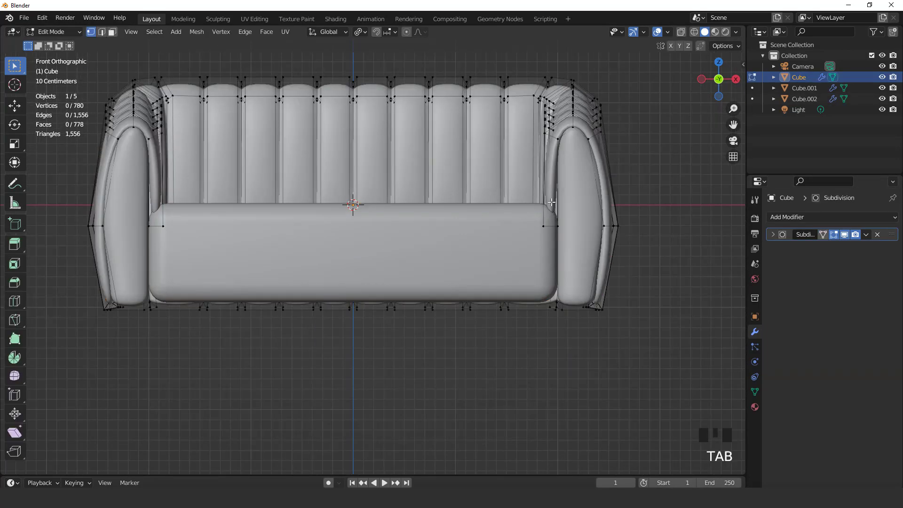
pyautogui.hotkey('ctrl', 'r')
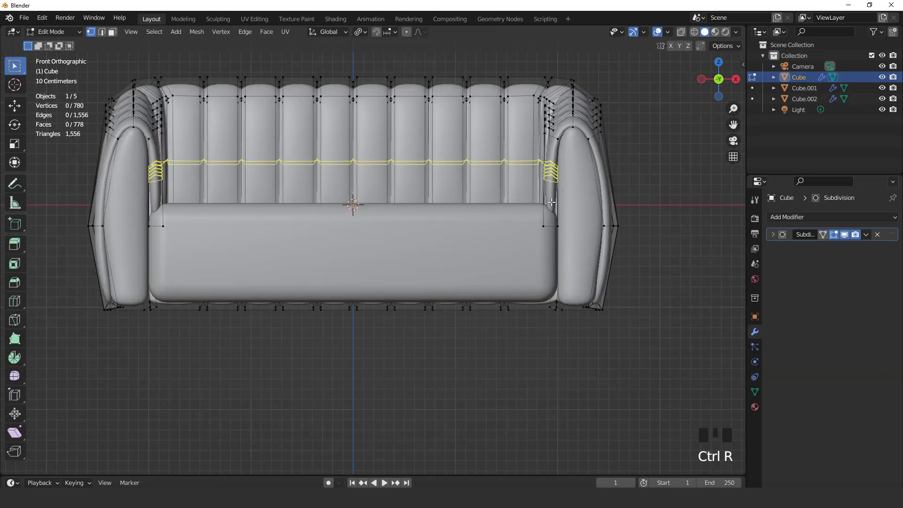
pyautogui.click(551, 203)
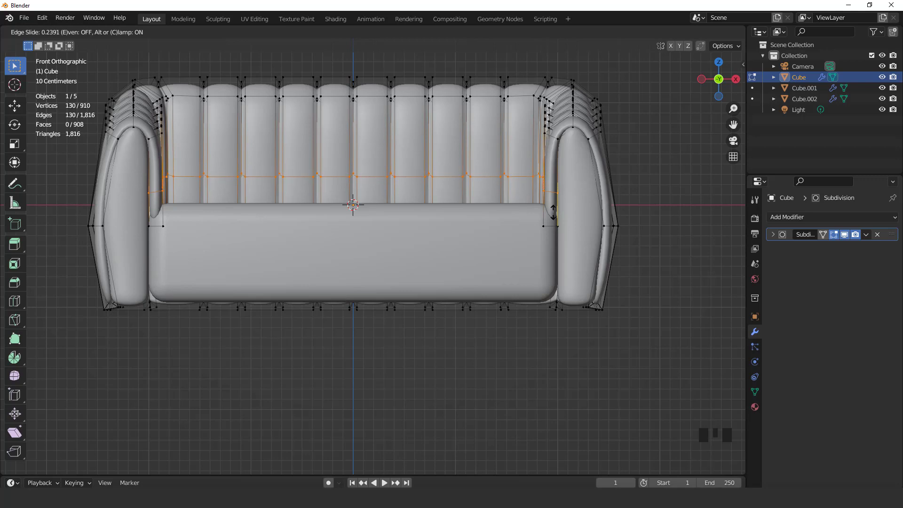
pyautogui.click(556, 217)
# Isolate the sofa frame in local view and turn off its Subdivision modifier's viewport display.
pyautogui.press('KP_Divide')
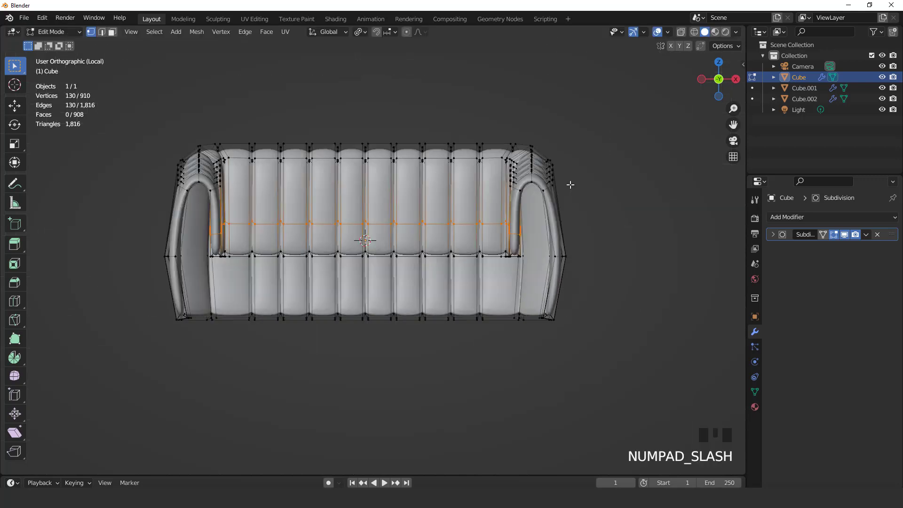
pyautogui.scroll(2, 544, 262)
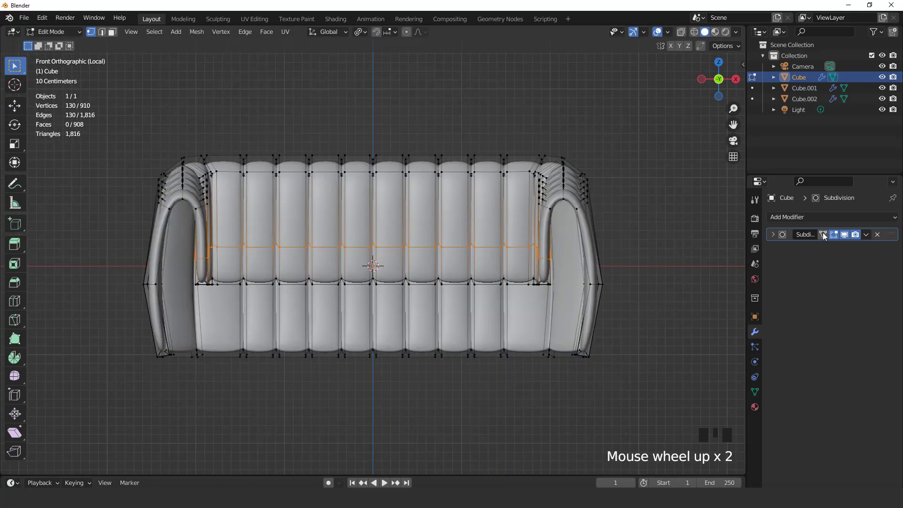
pyautogui.click(845, 234)
pyautogui.moveTo(549, 287); pyautogui.dragTo(548, 223, button='middle')
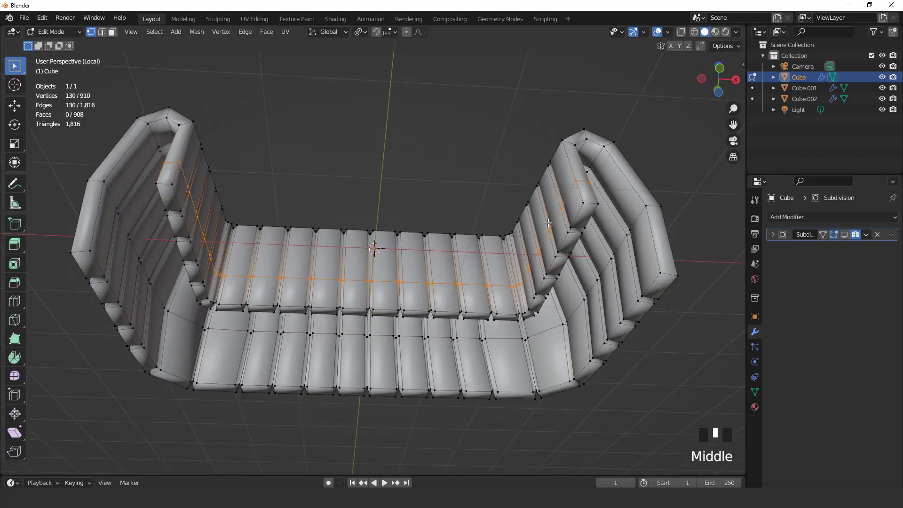
# Hide the face just below the new edge loop at the front end of each inner arm wall.
pyautogui.press('3')
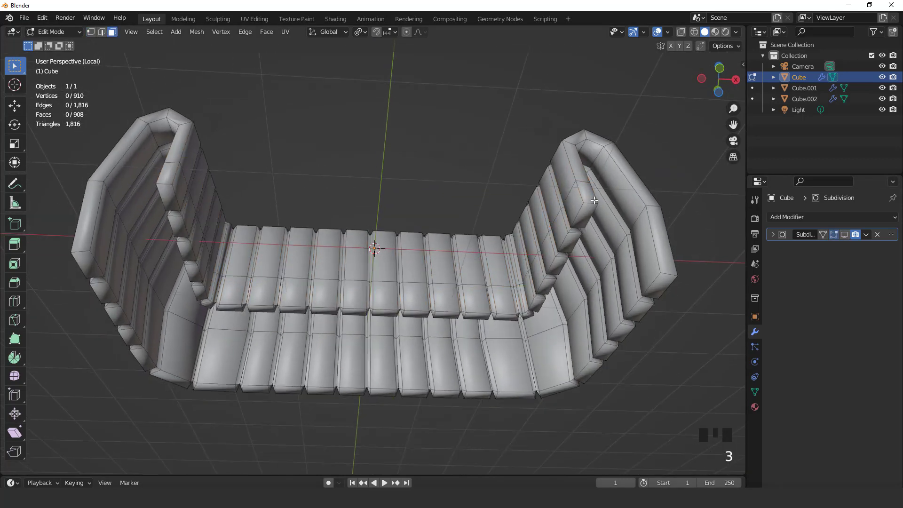
pyautogui.click(587, 193)
pyautogui.keyDown('shift'); pyautogui.click(168, 178); pyautogui.keyUp('shift')
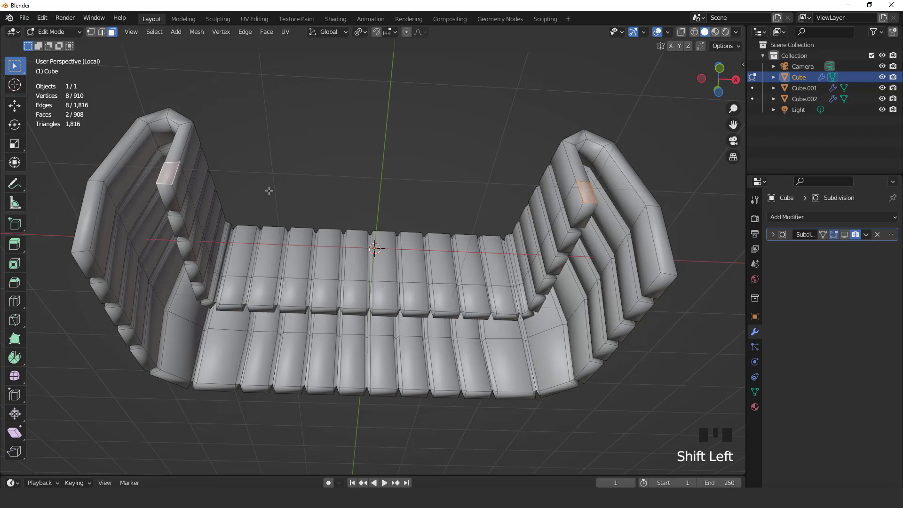
pyautogui.press('h')
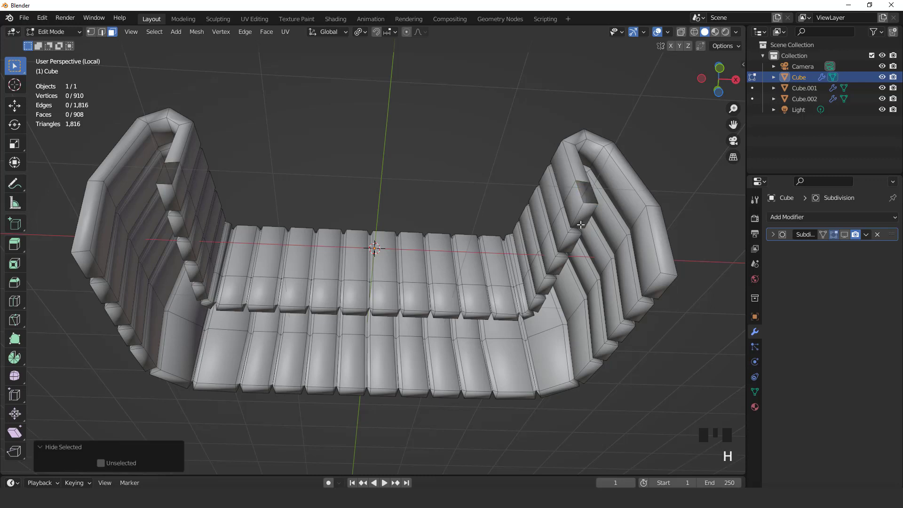
# Select the strip of bottom rim faces along the frame's inner walls, re-enable the Subdivision viewport display and leave local view.
pyautogui.tripleClick(580, 225)
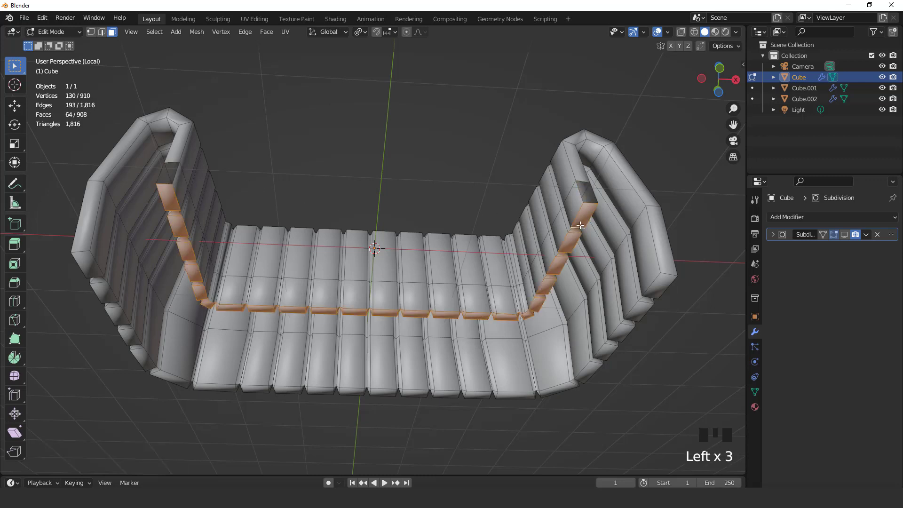
pyautogui.click(844, 235)
pyautogui.press('KP_Divide')
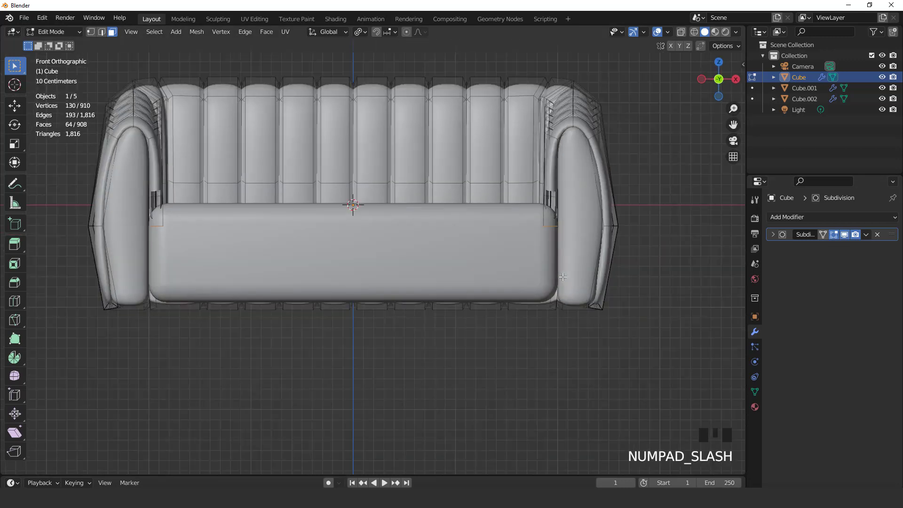
# Scale the selected inner rim faces by about 1.059 along X, reveal the hidden faces and return to Object Mode.
pyautogui.scroll(1, 572, 268)
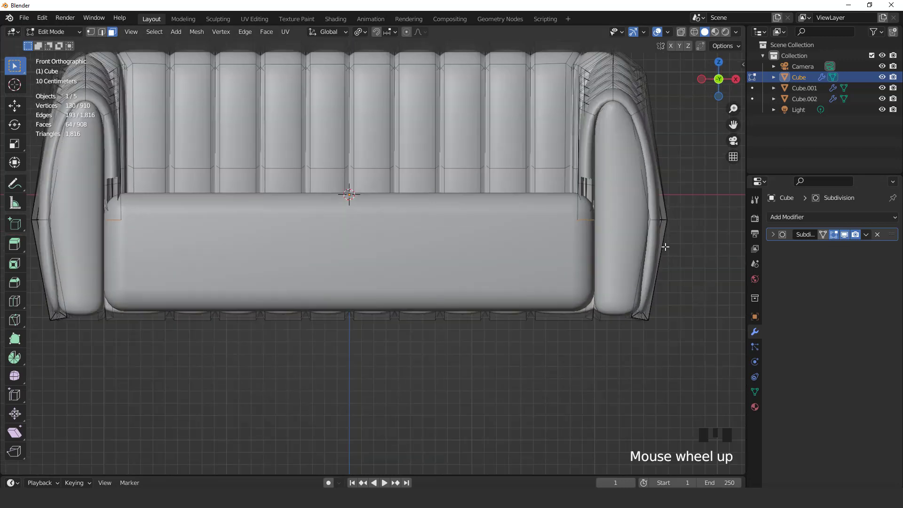
pyautogui.press('s')
pyautogui.press('x')
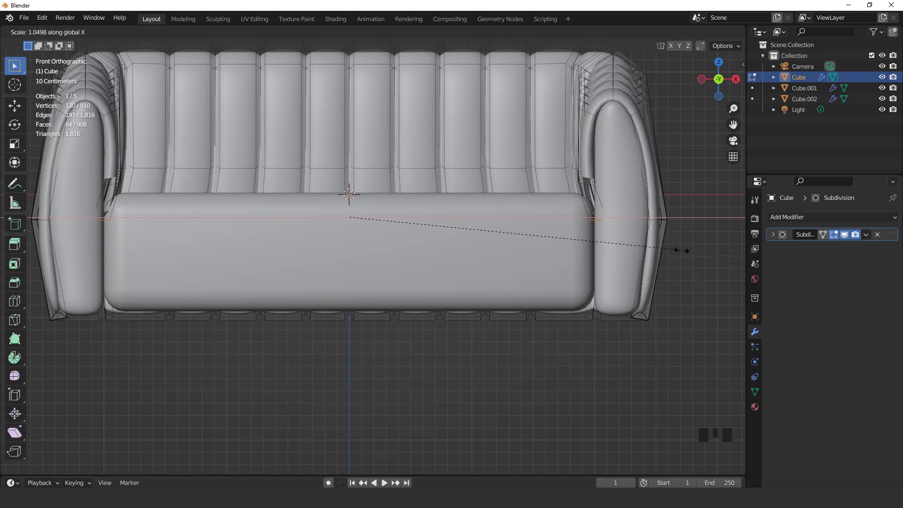
pyautogui.click(683, 251)
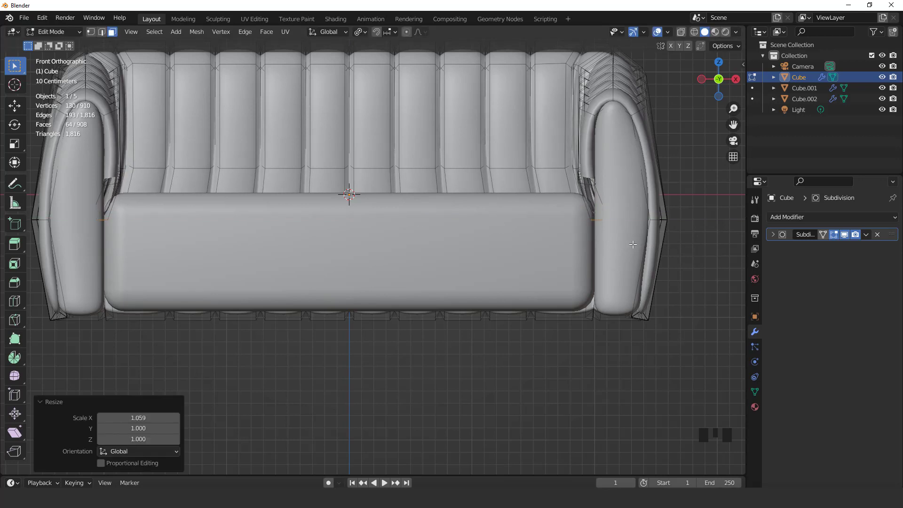
pyautogui.hotkey('alt', 'h')
pyautogui.press('Tab')
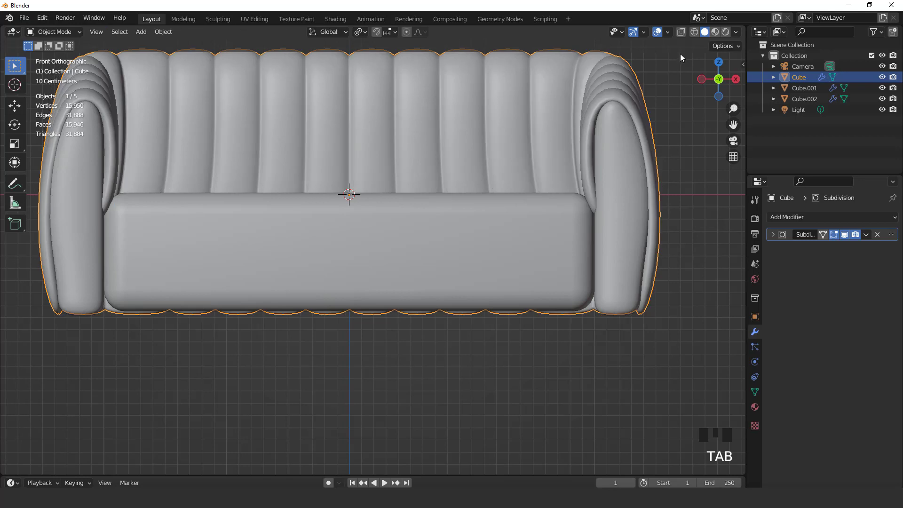
# Examine the whole sofa from the front and at an angle, with the viewport overlays off and on.
pyautogui.click(661, 33)
pyautogui.scroll(-3, 585, 154)
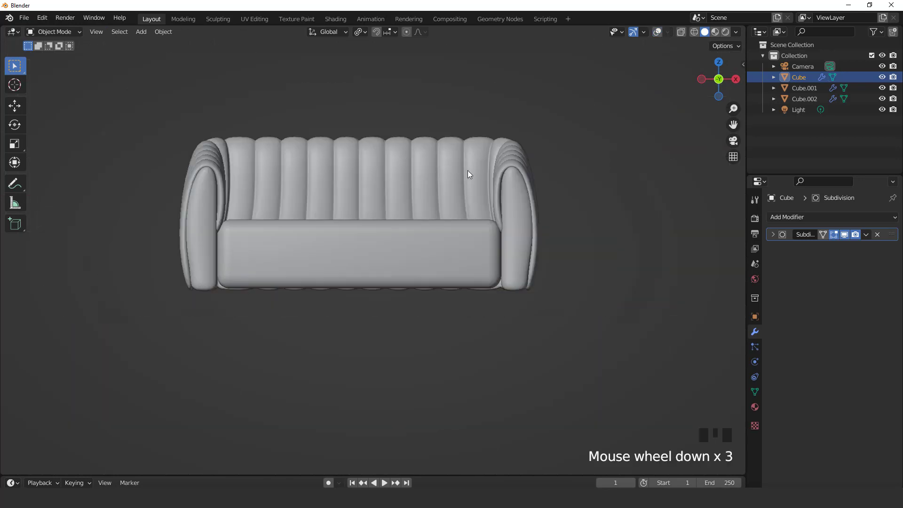
pyautogui.moveTo(467, 171); pyautogui.dragTo(451, 210, button='middle')
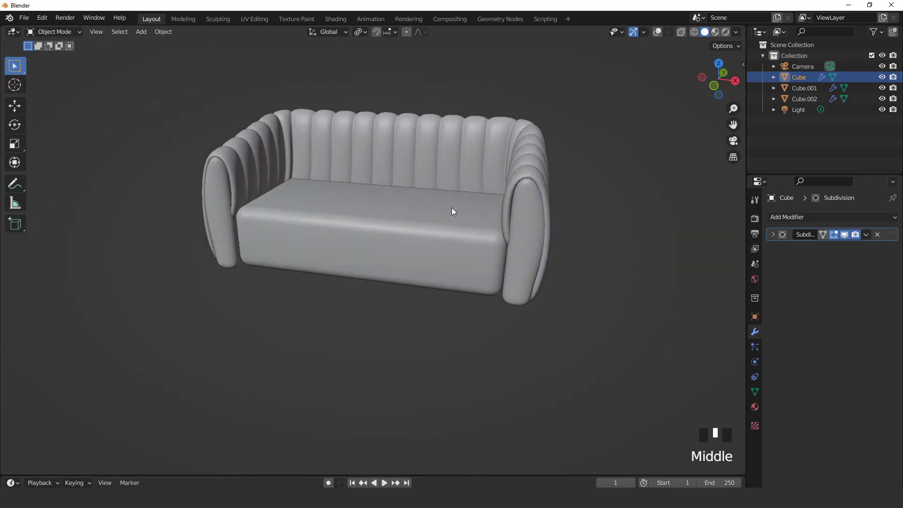
pyautogui.press('KP_1')
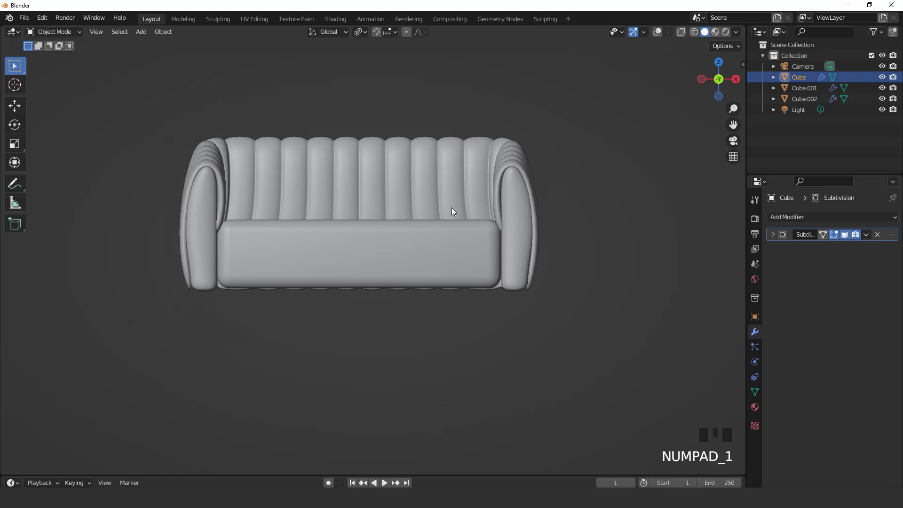
pyautogui.click(657, 31)
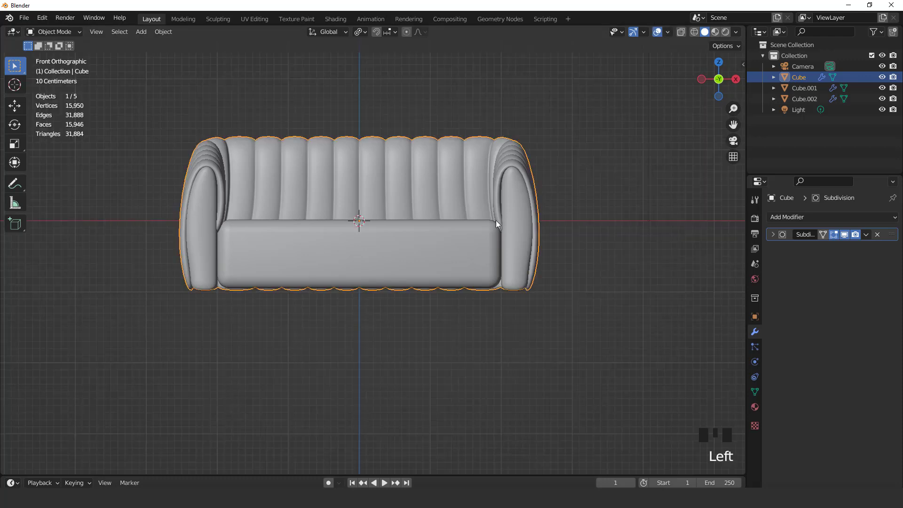
pyautogui.moveTo(496, 220); pyautogui.dragTo(458, 241, button='middle')
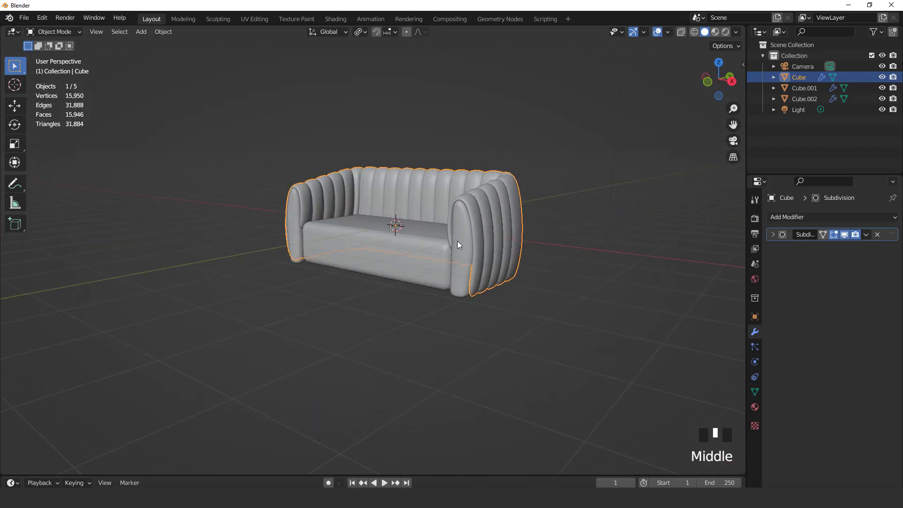
pyautogui.press('KP_1')
pyautogui.scroll(2, 458, 240)
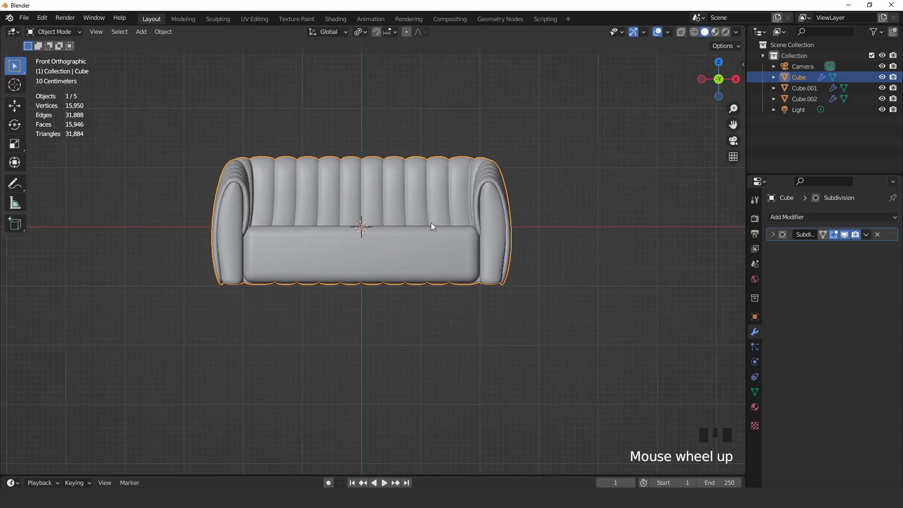
pyautogui.keyDown('shift'); pyautogui.moveTo(431, 222); pyautogui.dragTo(442, 230, button='middle'); pyautogui.keyUp('shift')
# Add a cube at the world origin and flatten it to about 0.118 along Z as a base slab.
pyautogui.click(143, 32)
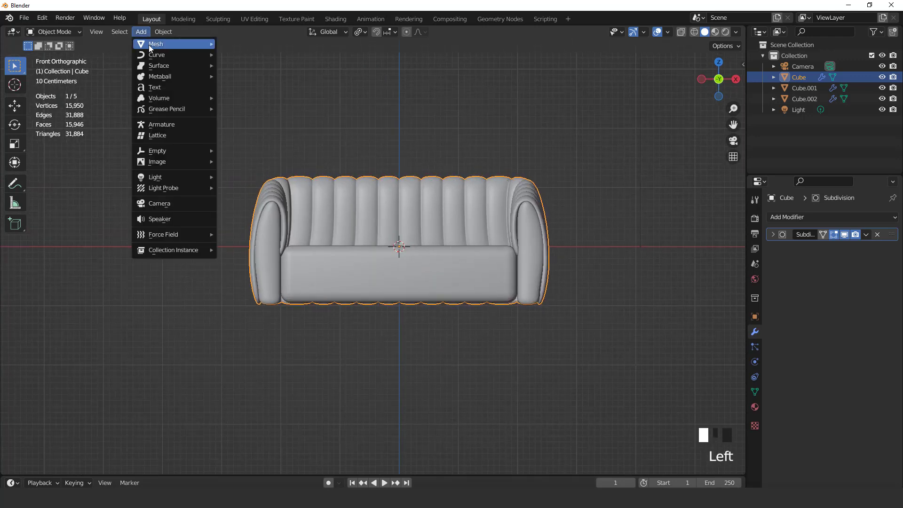
pyautogui.moveTo(198, 44)
pyautogui.click(249, 52)
pyautogui.press('s')
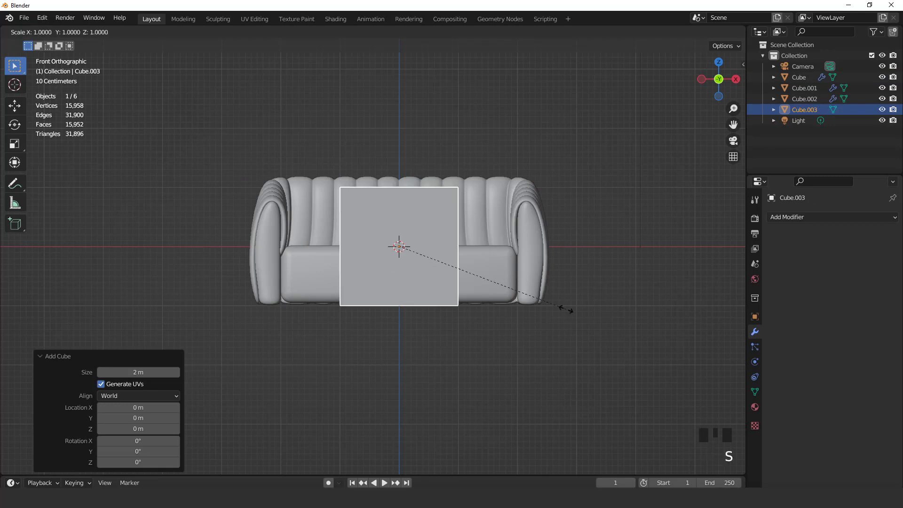
pyautogui.press('z')
pyautogui.click(413, 263)
# Lower the base slab about 1.04 m along Z to the sofa's underside and stretch it by about 2.291 along X.
pyautogui.press('g')
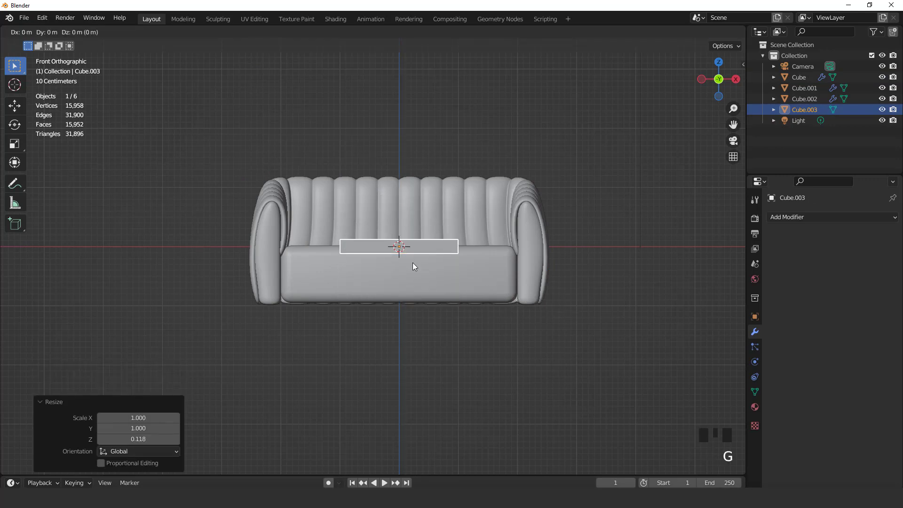
pyautogui.press('z')
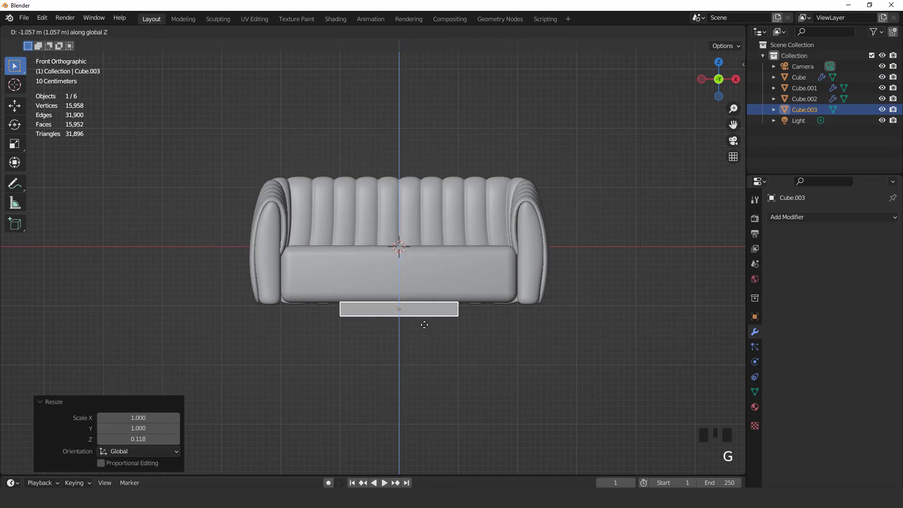
pyautogui.click(490, 315)
pyautogui.press('s')
pyautogui.press('x')
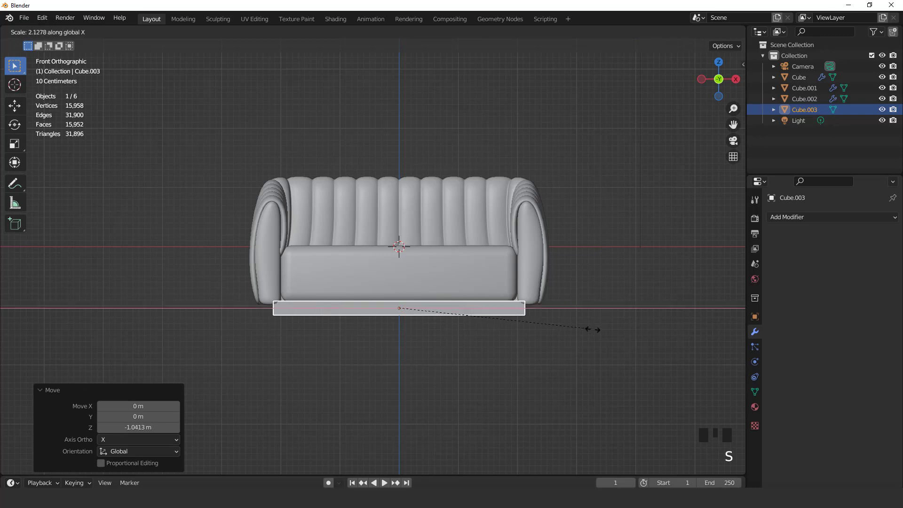
pyautogui.click(606, 332)
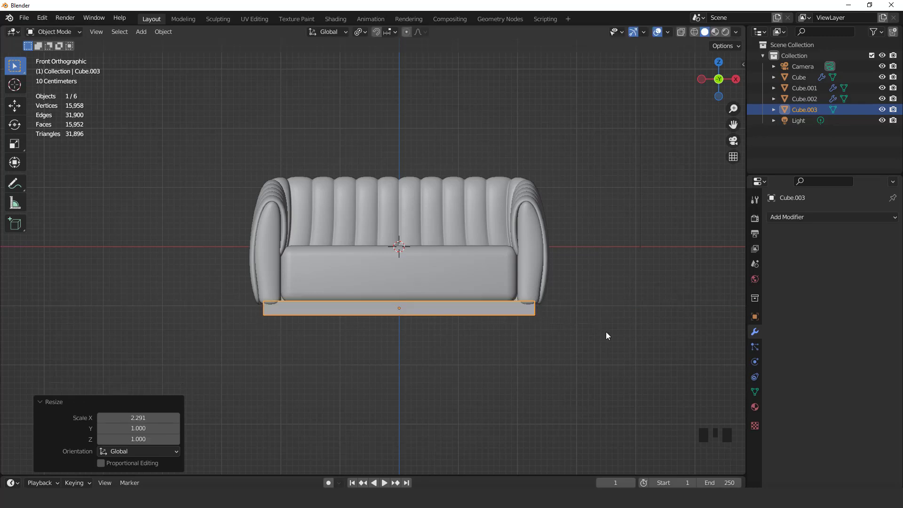
# Shift the base slab backwards along Y by about 0.087 m and by a further 0.035 m.
pyautogui.press('KP_3')
pyautogui.scroll(3, 543, 329)
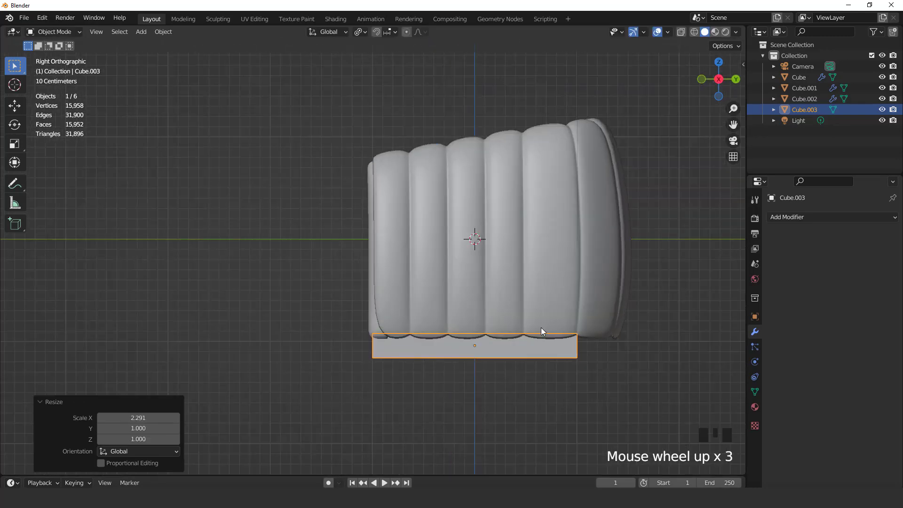
pyautogui.press('g')
pyautogui.click(550, 329)
pyautogui.press('ctrl+KP_7')
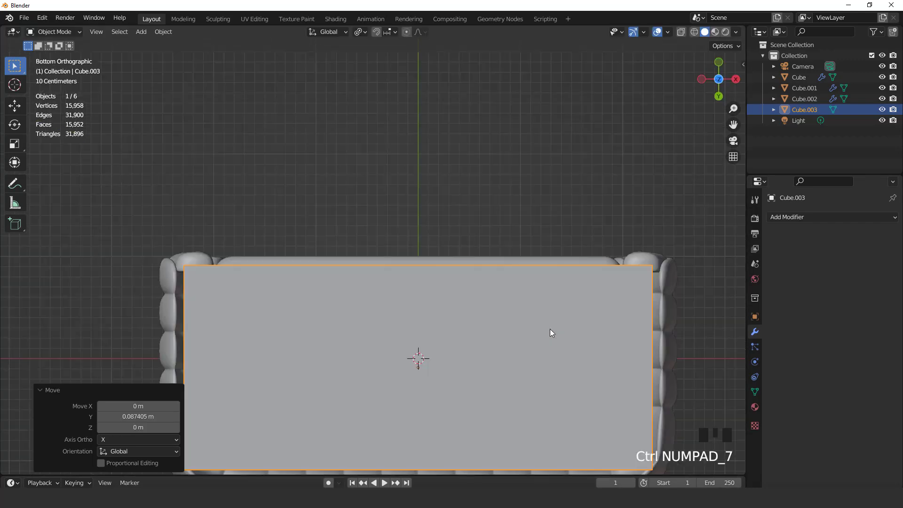
pyautogui.scroll(3, 543, 309)
pyautogui.press('g')
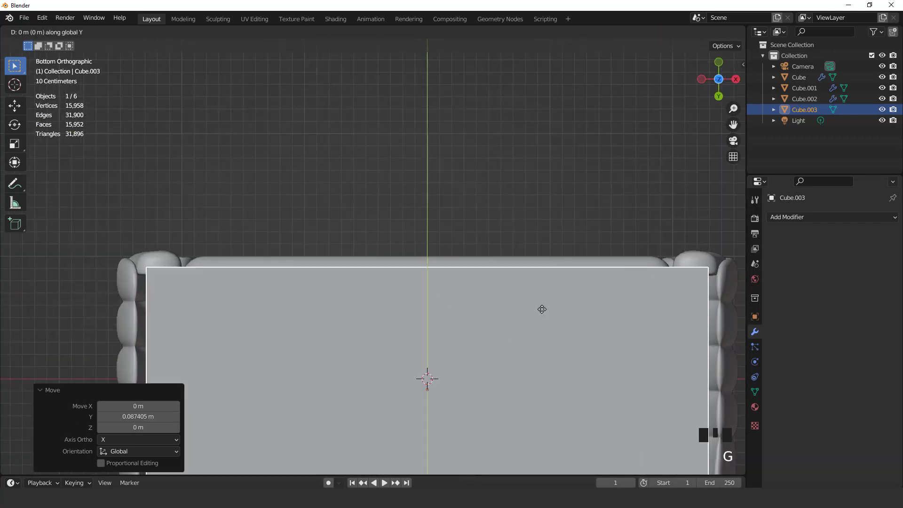
pyautogui.click(542, 309)
# Move the base slab's rear face about 0.26 m along Y to extend the slab under the backrest.
pyautogui.press('KP_3')
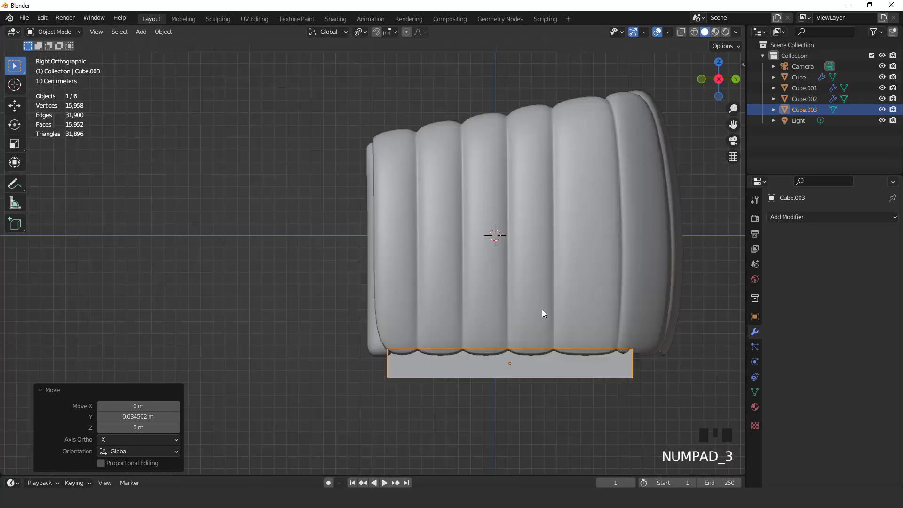
pyautogui.scroll(-3, 542, 309)
pyautogui.moveTo(542, 309); pyautogui.dragTo(474, 280, button='middle')
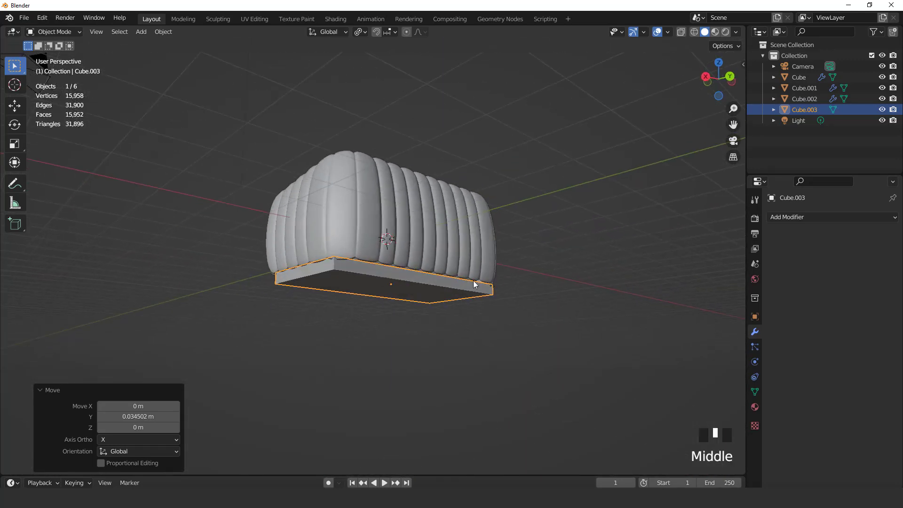
pyautogui.scroll(2, 472, 281)
pyautogui.press('Tab')
pyautogui.click(430, 284)
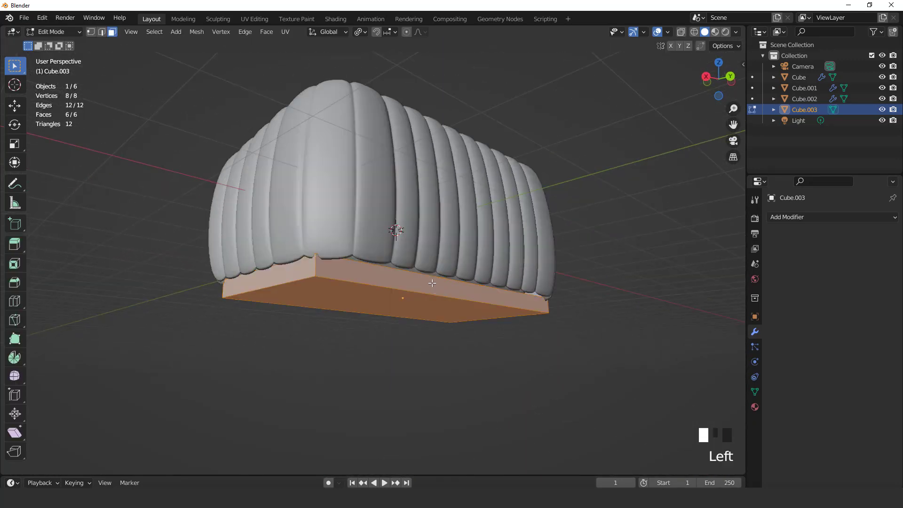
pyautogui.moveTo(430, 283); pyautogui.dragTo(425, 278, button='middle')
pyautogui.press('g')
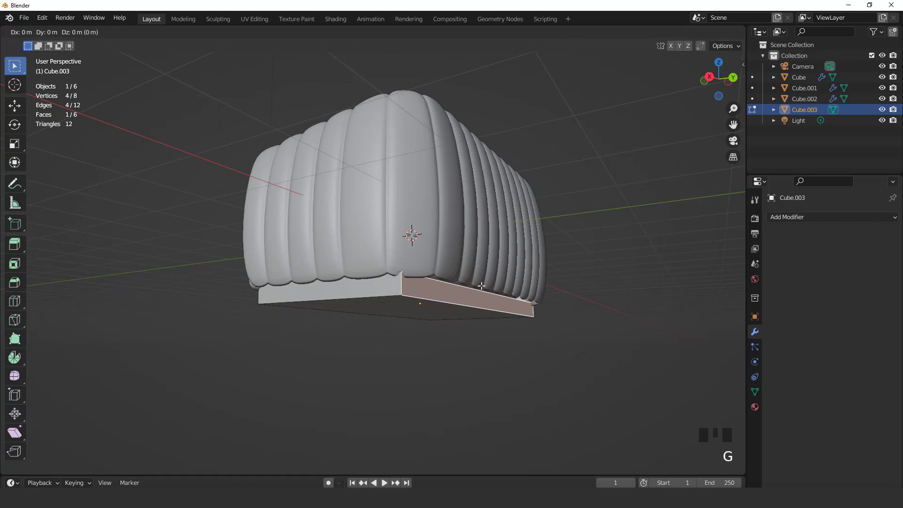
pyautogui.press('y')
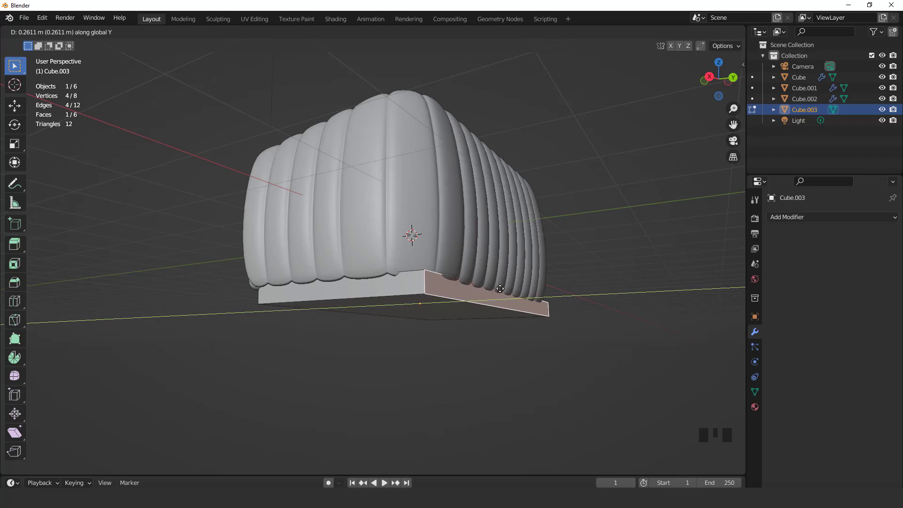
pyautogui.click(501, 287)
# Isolate the base slab in local view and apply its scale in Object Mode.
pyautogui.scroll(-2, 501, 288)
pyautogui.moveTo(501, 288); pyautogui.dragTo(450, 309, button='middle')
pyautogui.press('KP_Divide')
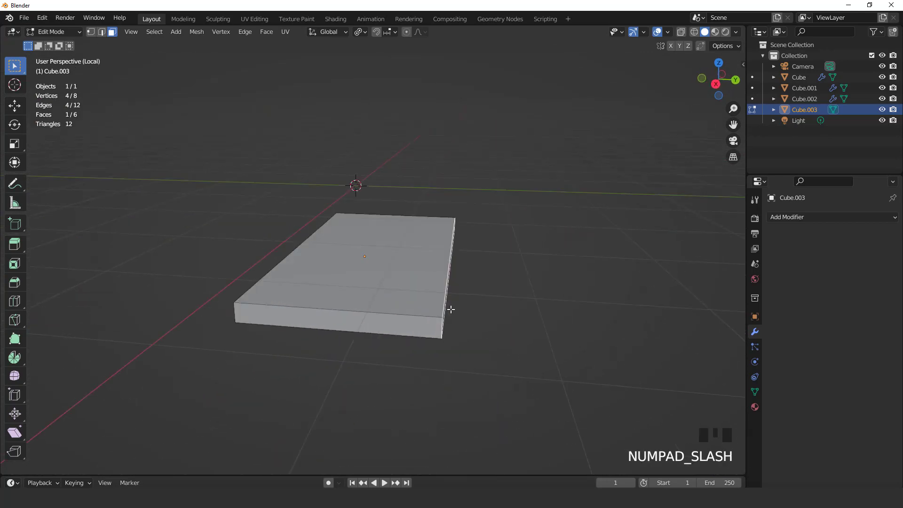
pyautogui.press('Tab')
pyautogui.moveTo(451, 309); pyautogui.dragTo(432, 272, button='middle')
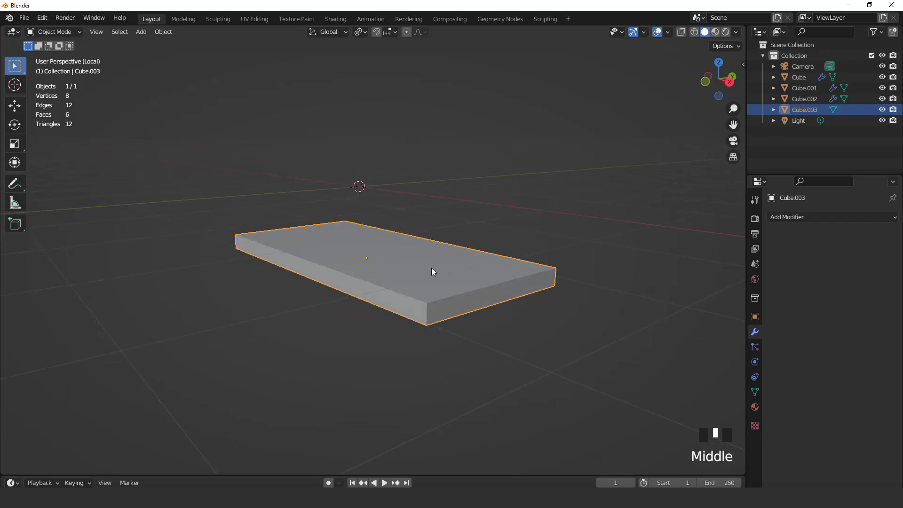
pyautogui.hotkey('ctrl', 'a')
pyautogui.click(432, 271)
# Select the two rear vertical corner edges of the base slab and show them with the whole sofa from below.
pyautogui.press('Tab')
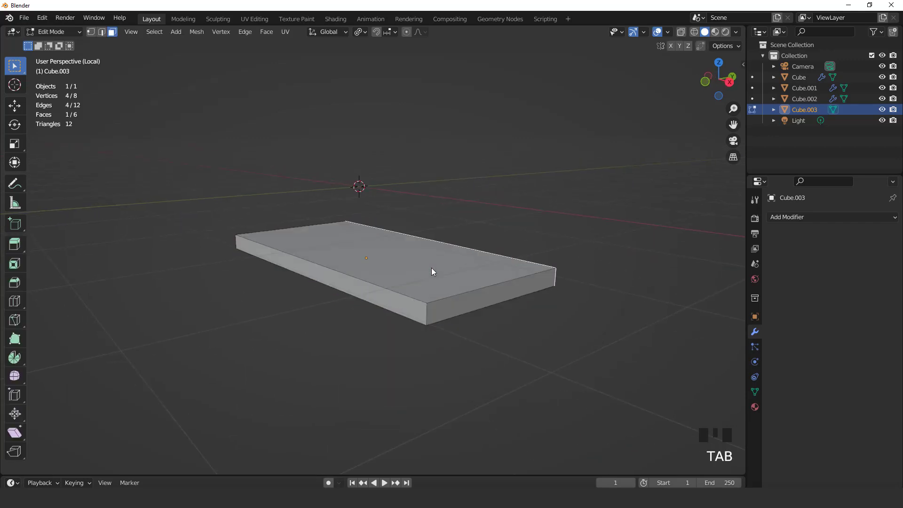
pyautogui.press('2')
pyautogui.click(555, 279)
pyautogui.moveTo(554, 279); pyautogui.dragTo(498, 295, button='middle')
pyautogui.keyDown('shift'); pyautogui.click(537, 285); pyautogui.keyUp('shift')
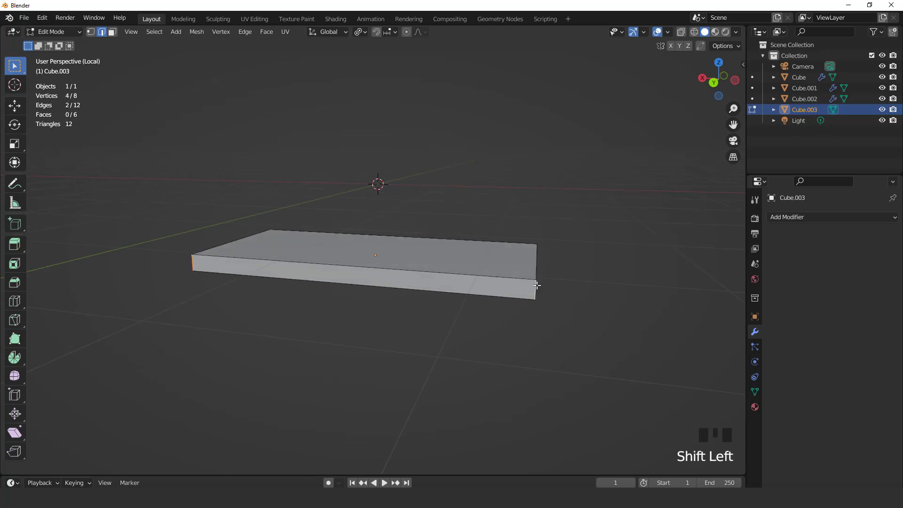
pyautogui.press('KP_Divide')
pyautogui.press('ctrl+KP_7')
pyautogui.scroll(2, 515, 287)
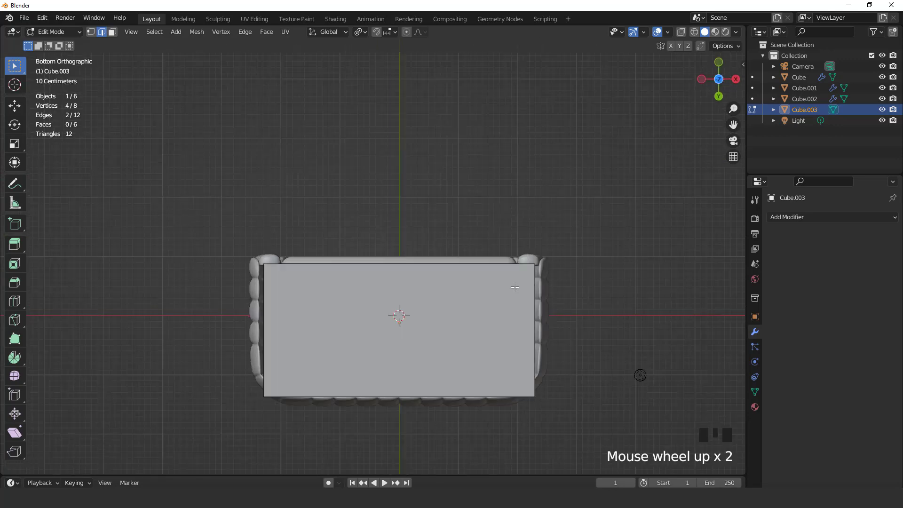
pyautogui.scroll(2, 516, 288)
pyautogui.keyDown('shift'); pyautogui.moveTo(476, 246); pyautogui.dragTo(410, 81, button='middle'); pyautogui.keyUp('shift')
pyautogui.scroll(1, 649, 273)
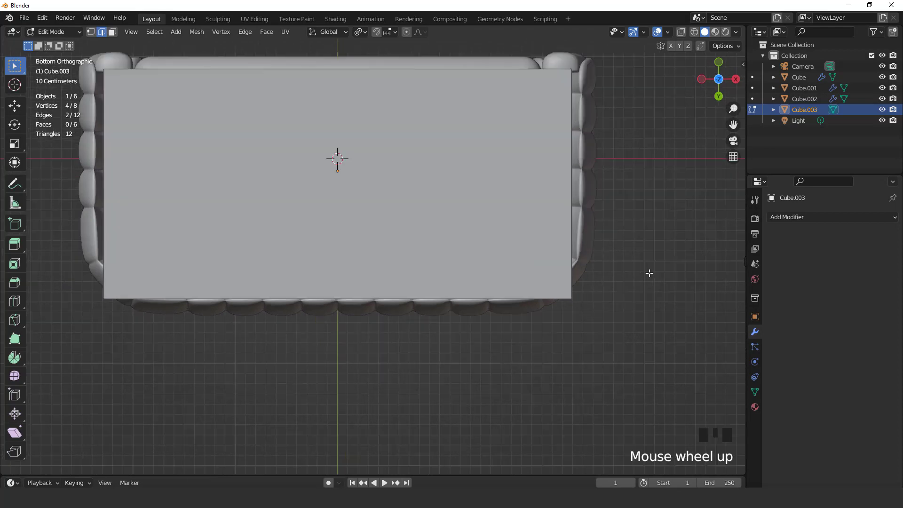
pyautogui.hotkey('ctrl', 'b')
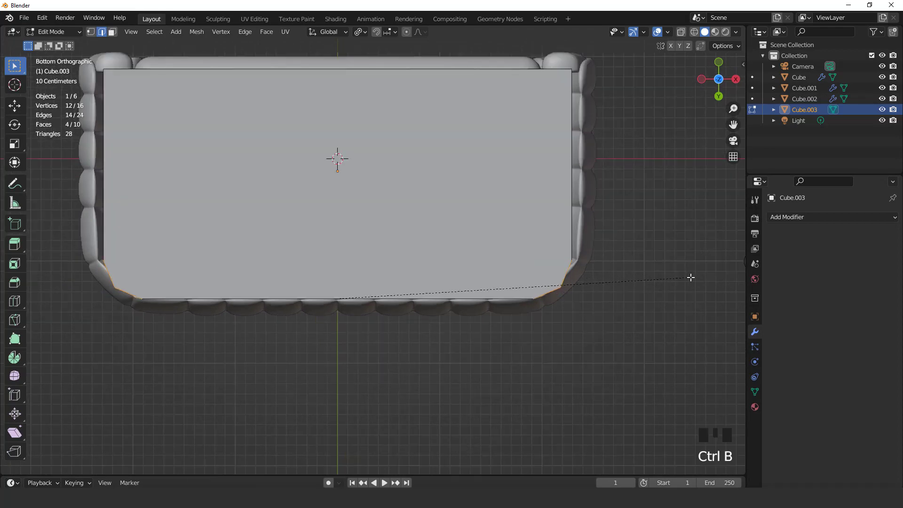
pyautogui.scroll(3, 691, 278)
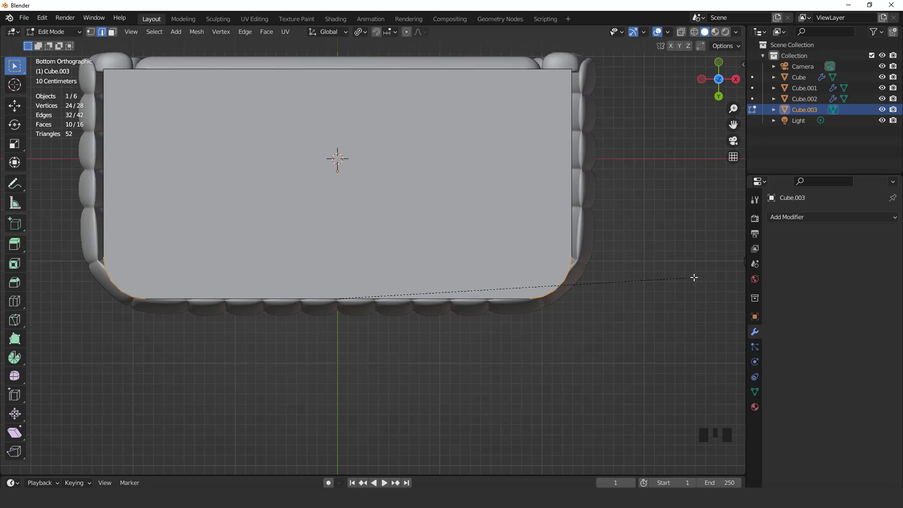
pyautogui.rightClick(696, 278)
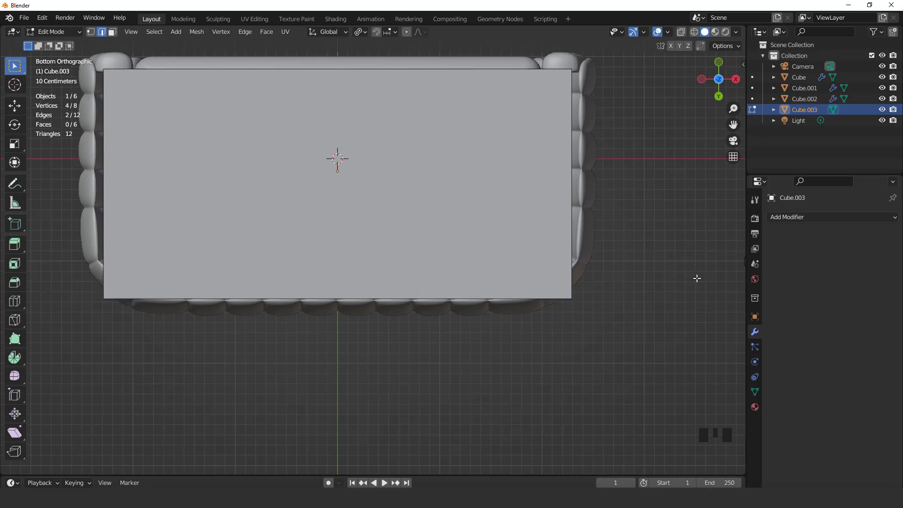
# Widen the whole base slab along X by a factor of about 1.04.
pyautogui.scroll(-1, 670, 279)
pyautogui.press('a')
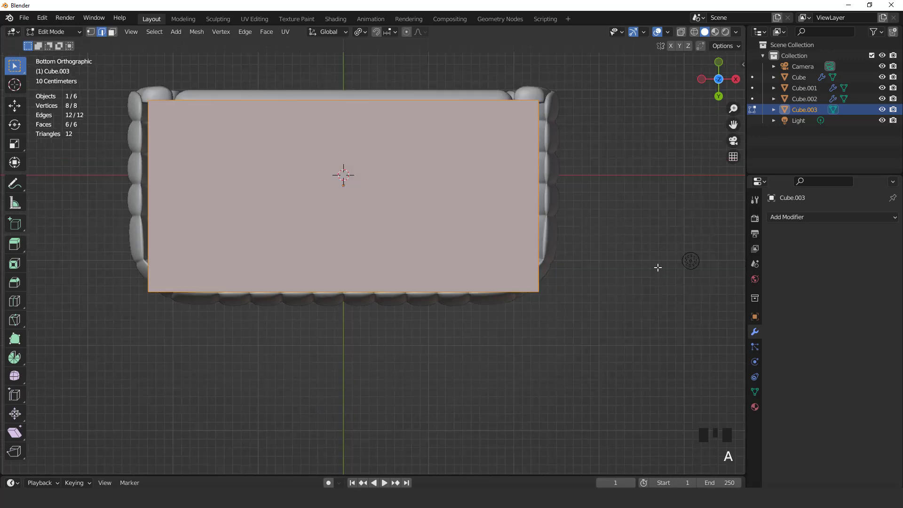
pyautogui.press('s')
pyautogui.press('x')
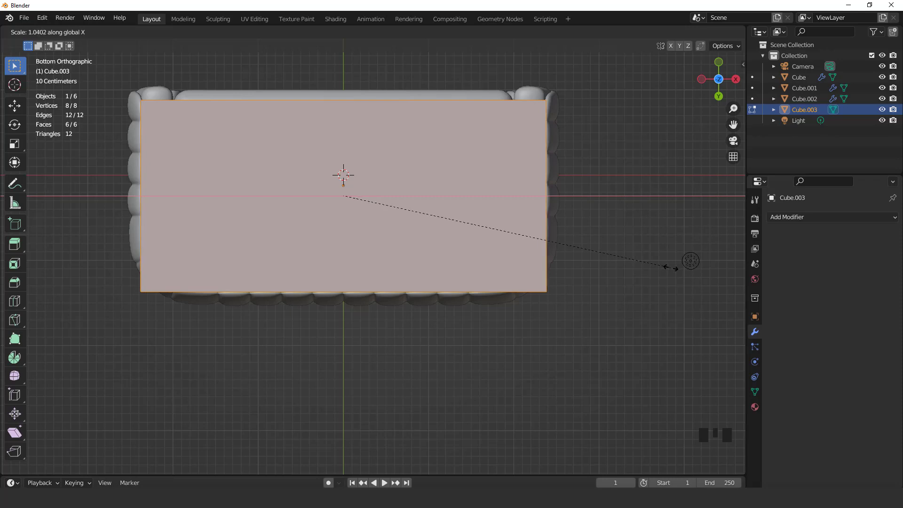
pyautogui.click(671, 269)
# Apply the base slab's scale in Object Mode and return to Edit Mode.
pyautogui.press('Tab')
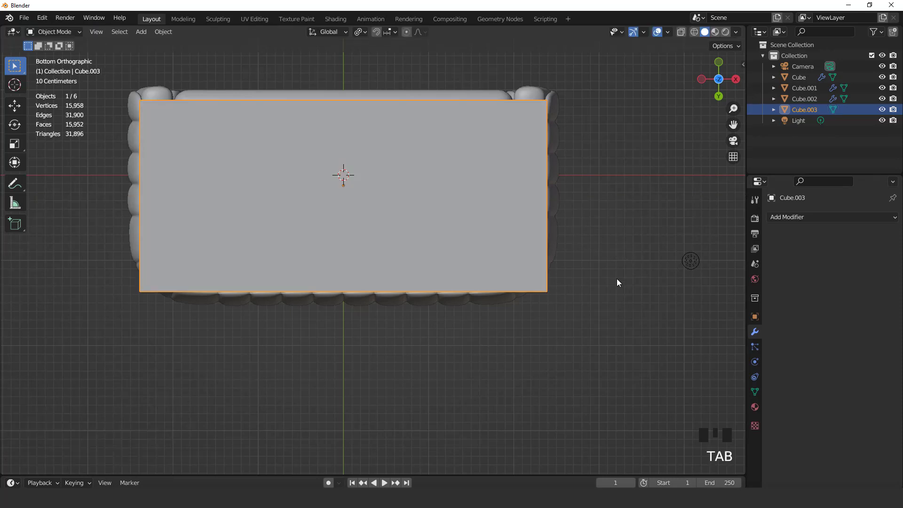
pyautogui.scroll(-3, 605, 280)
pyautogui.hotkey('ctrl', 'a')
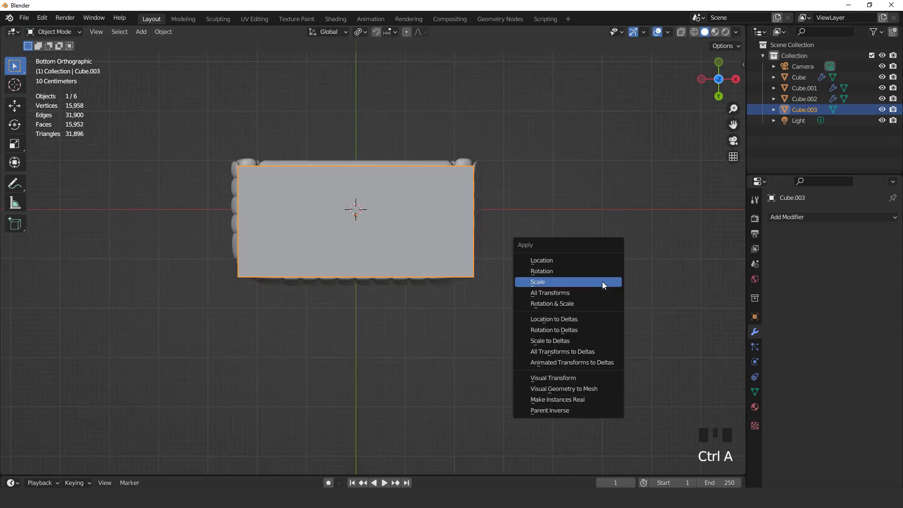
pyautogui.click(600, 281)
pyautogui.press('Tab')
# Select the two rear vertical corner edges of the base slab and show it from below.
pyautogui.moveTo(512, 258); pyautogui.dragTo(509, 221, button='middle')
pyautogui.scroll(2, 509, 221)
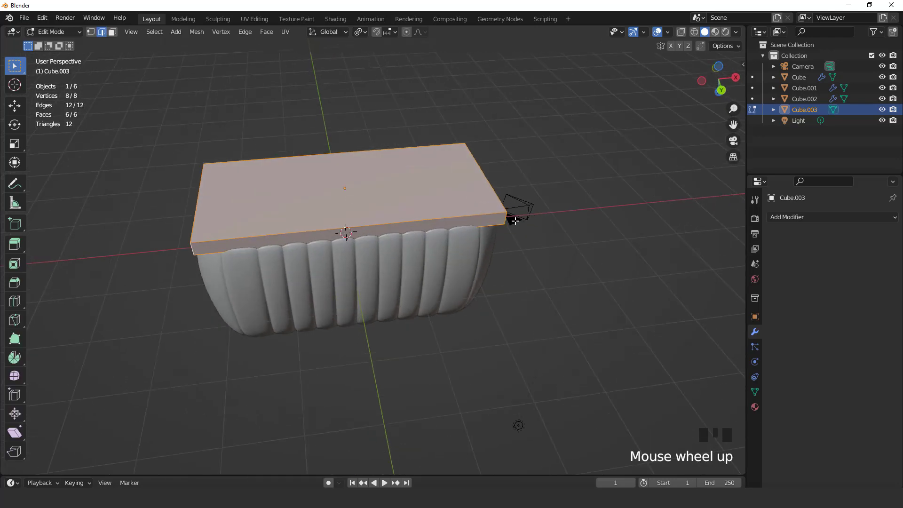
pyautogui.press('2')
pyautogui.click(527, 217)
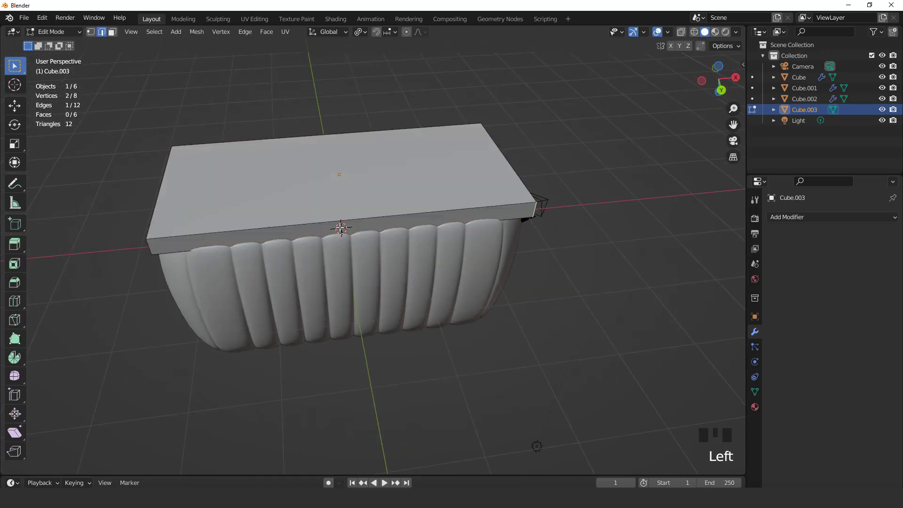
pyautogui.keyDown('shift'); pyautogui.click(149, 245); pyautogui.keyUp('shift')
pyautogui.press('ctrl+KP_7')
pyautogui.scroll(2, 534, 314)
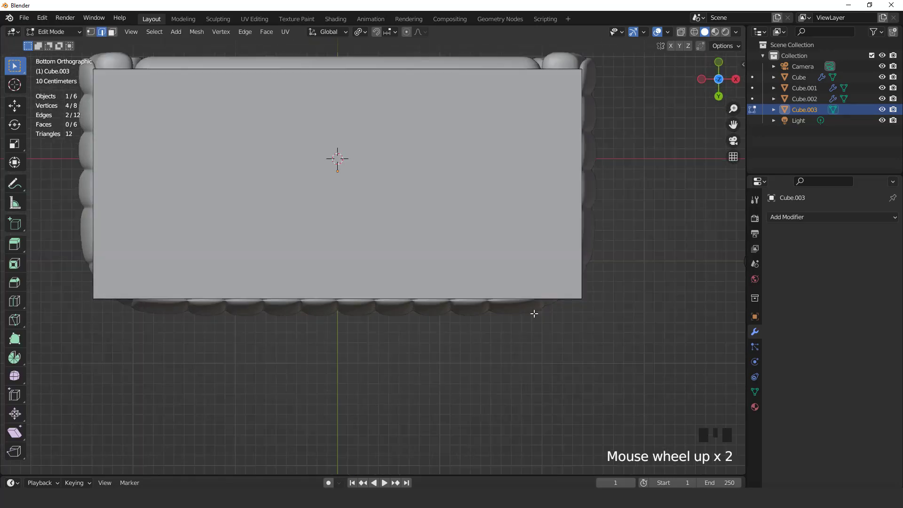
# Bevel the slab's two rear corner edges with a width of about 0.621 m and 6 segments.
pyautogui.hotkey('ctrl', 'b')
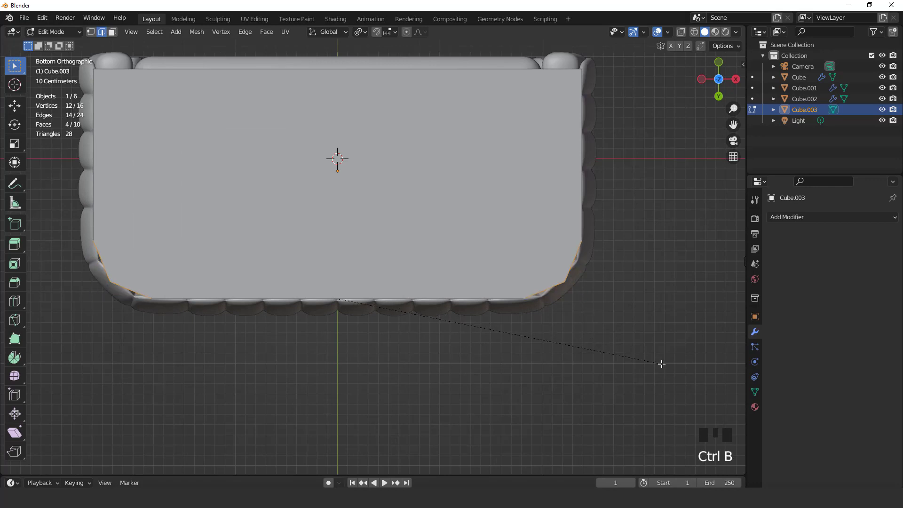
pyautogui.scroll(3, 663, 363)
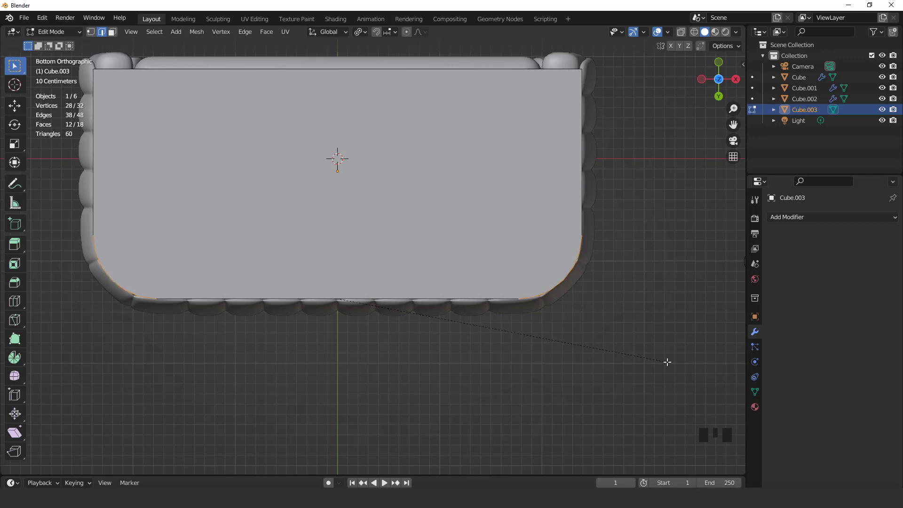
pyautogui.click(667, 362)
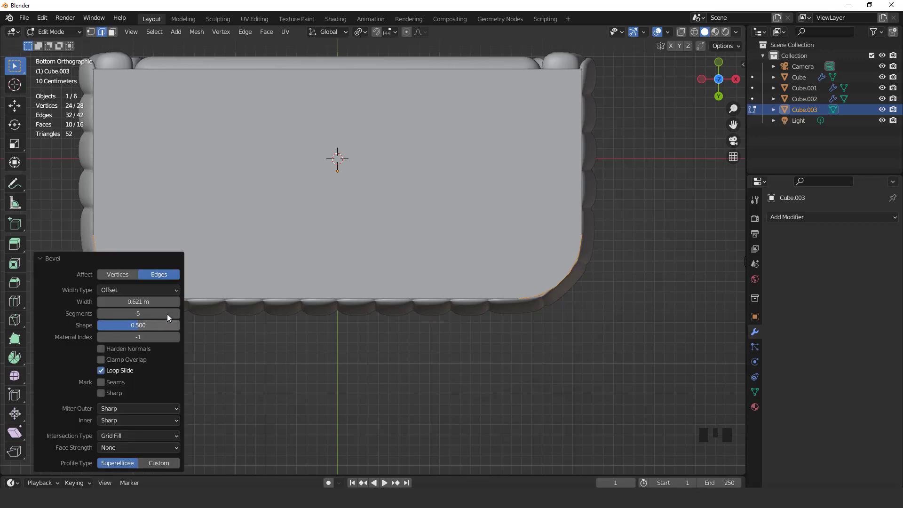
pyautogui.click(174, 313)
pyautogui.scroll(-5, 466, 202)
# Select the two front vertical corner edges of the base slab and show it from below.
pyautogui.moveTo(453, 291); pyautogui.dragTo(433, 324, button='middle')
pyautogui.scroll(2, 443, 328)
pyautogui.press('2')
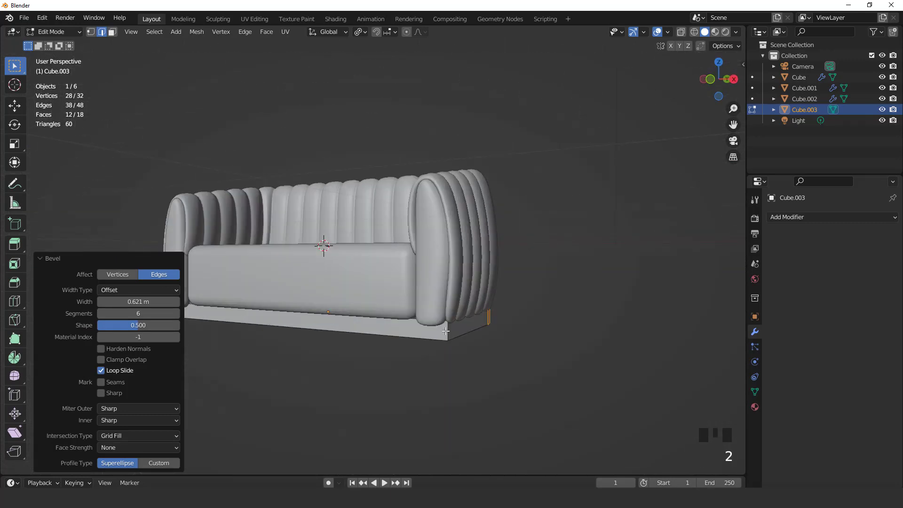
pyautogui.click(447, 332)
pyautogui.scroll(-3, 227, 286)
pyautogui.moveTo(228, 287); pyautogui.dragTo(358, 302, button='middle')
pyautogui.keyDown('shift'); pyautogui.click(373, 316); pyautogui.keyUp('shift')
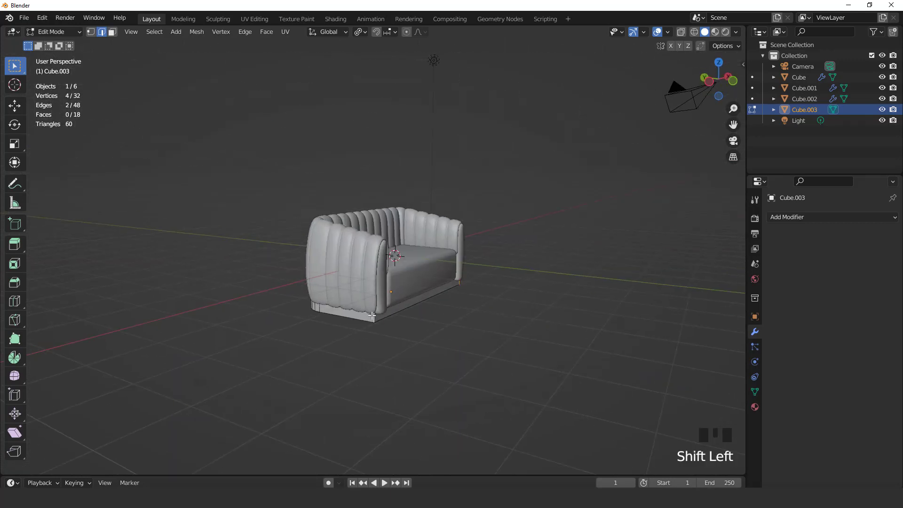
pyautogui.press('ctrl+KP_7')
pyautogui.scroll(3, 432, 274)
pyautogui.keyDown('shift'); pyautogui.moveTo(593, 263); pyautogui.dragTo(564, 282, button='middle'); pyautogui.keyUp('shift')
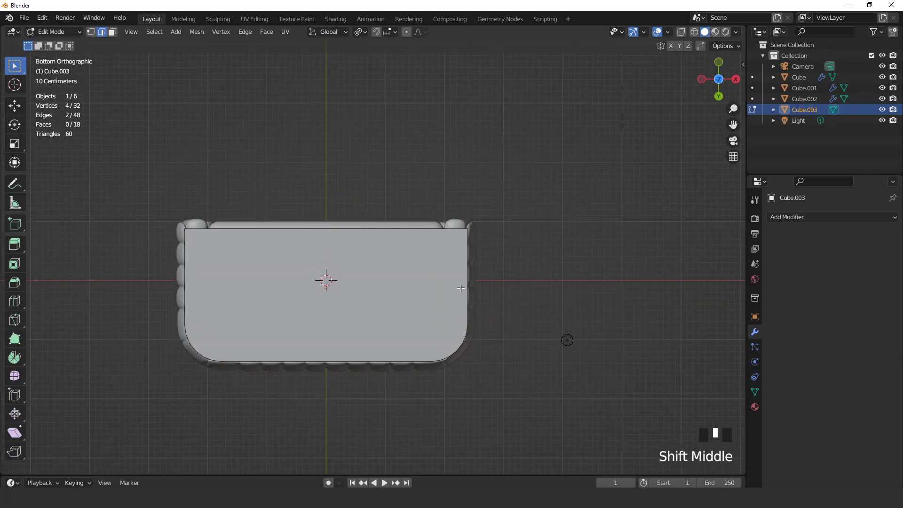
pyautogui.scroll(2, 602, 236)
# Bevel the slab's two front corner edges with a width of 0.14 m and 6 segments.
pyautogui.hotkey('ctrl', 'b')
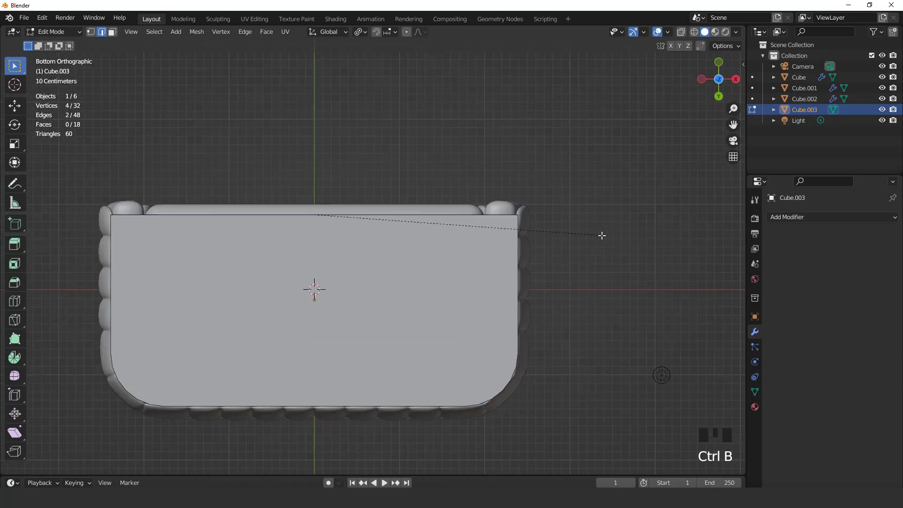
pyautogui.scroll(2, 622, 251)
pyautogui.scroll(-1, 622, 250)
pyautogui.click(622, 251)
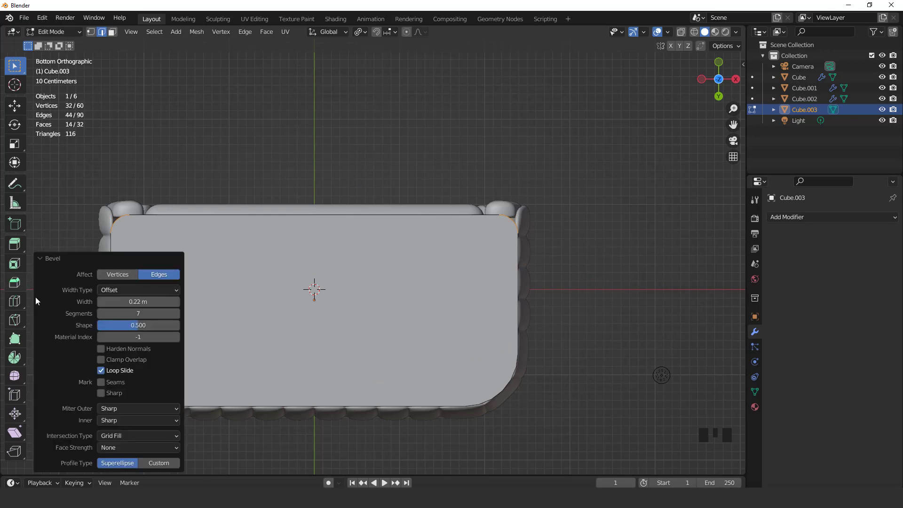
pyautogui.click(100, 313)
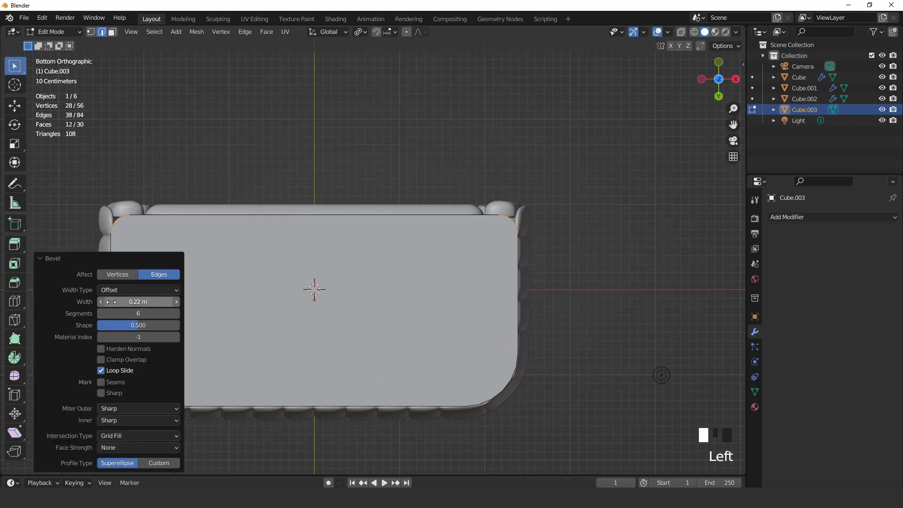
pyautogui.click(102, 303)
pyautogui.click(101, 303)
pyautogui.click(101, 302)
pyautogui.click(102, 302)
pyautogui.click(101, 302)
pyautogui.click(101, 303)
pyautogui.tripleClick(102, 302)
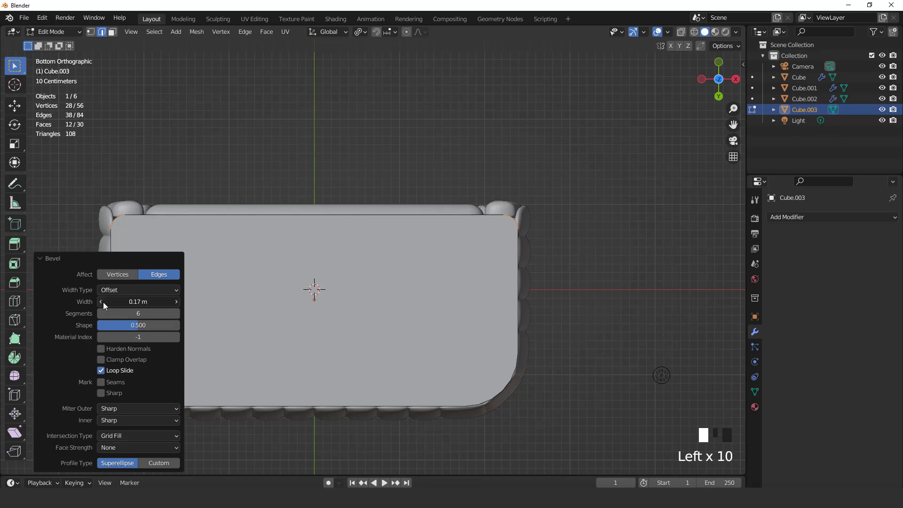
pyautogui.click(101, 302)
pyautogui.click(101, 302)
pyautogui.click(101, 303)
pyautogui.scroll(-3, 538, 323)
# Return to Object Mode and check the sofa and its base slab from the front.
pyautogui.moveTo(538, 322); pyautogui.dragTo(374, 339, button='middle')
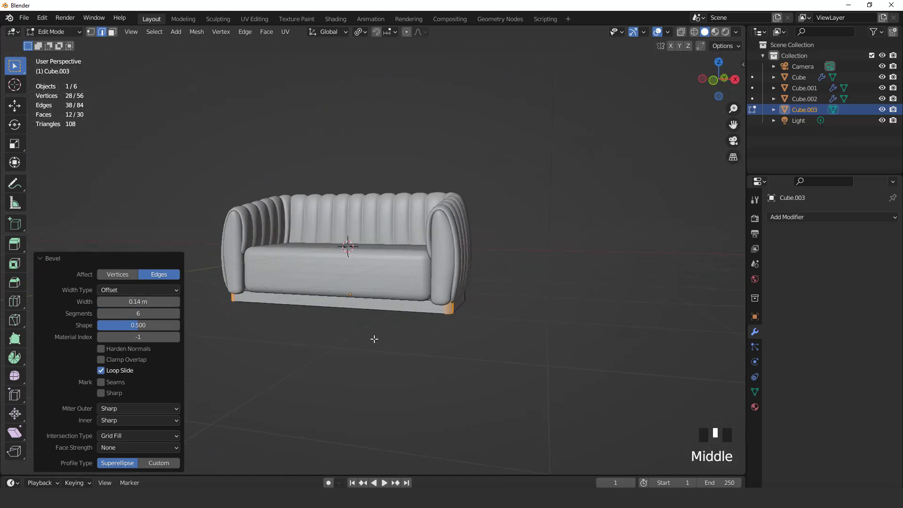
pyautogui.press('Tab')
pyautogui.moveTo(417, 281); pyautogui.dragTo(427, 277, button='middle')
pyautogui.press('KP_1')
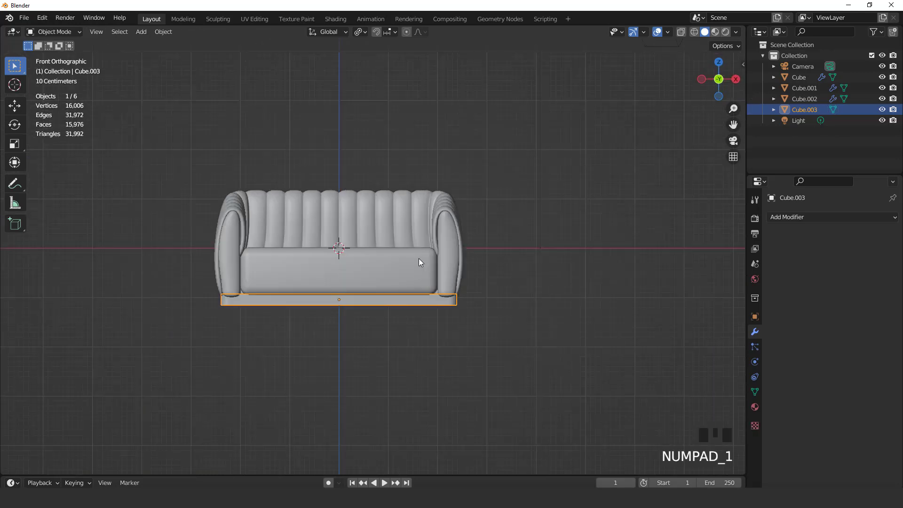
pyautogui.rightClick(418, 258)
pyautogui.scroll(-2, 421, 286)
pyautogui.scroll(2, 421, 287)
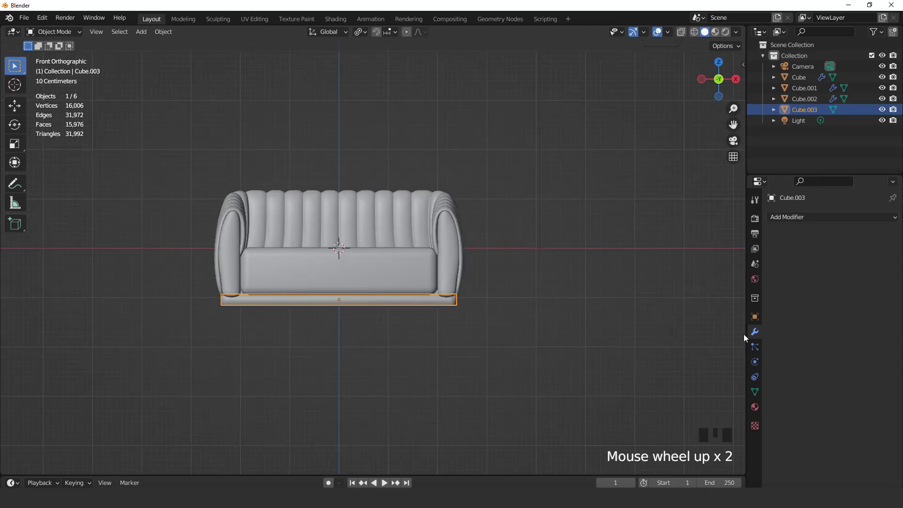
# Isolate the base slab in local view and delete its top and bottom faces.
pyautogui.moveTo(612, 331); pyautogui.dragTo(449, 188, button='middle')
pyautogui.press('KP_Divide')
pyautogui.press('Tab')
pyautogui.scroll(1, 452, 280)
pyautogui.press('3')
pyautogui.click(439, 281)
pyautogui.scroll(-3, 445, 279)
pyautogui.keyDown('shift'); pyautogui.click(411, 230); pyautogui.keyUp('shift')
pyautogui.press('x')
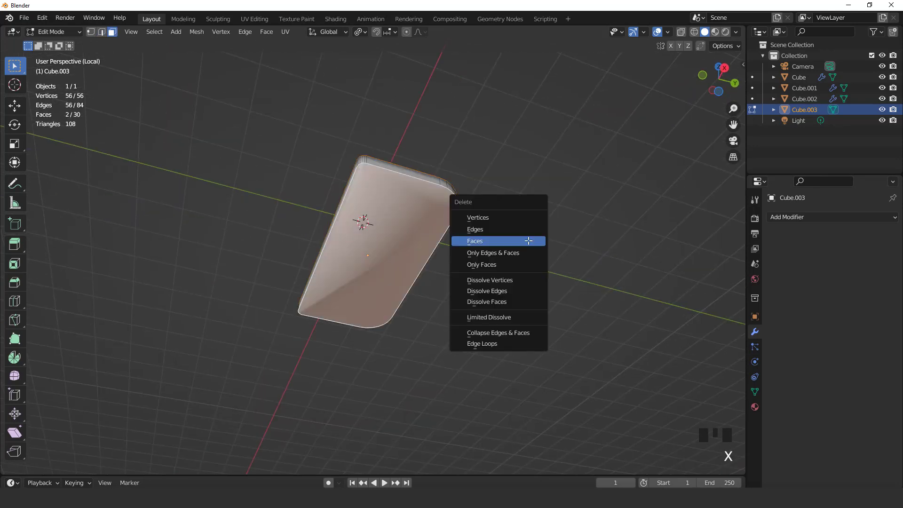
pyautogui.click(528, 240)
# Select the upper open edge loop of the base ring and close it with Grid Fill.
pyautogui.moveTo(408, 161); pyautogui.dragTo(436, 274, button='middle')
pyautogui.scroll(2, 437, 274)
pyautogui.press('2')
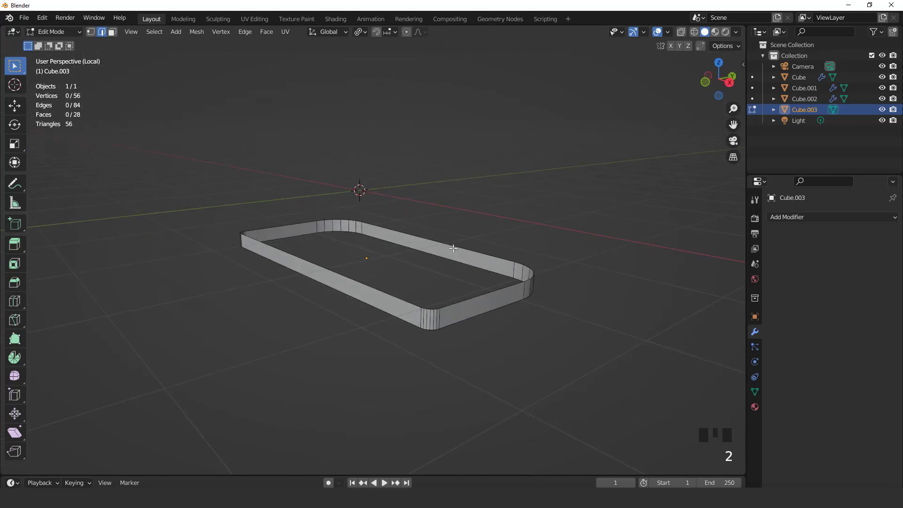
pyautogui.tripleClick(453, 247)
pyautogui.click(265, 34)
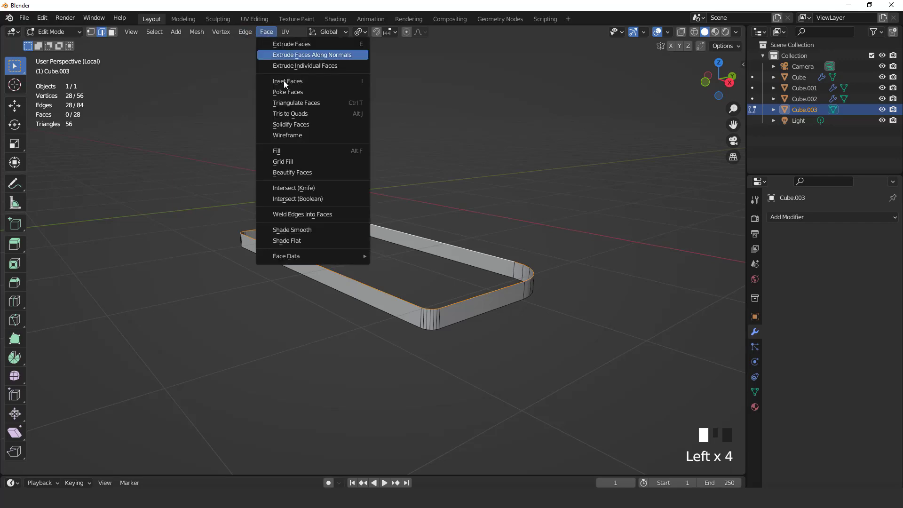
pyautogui.click(293, 162)
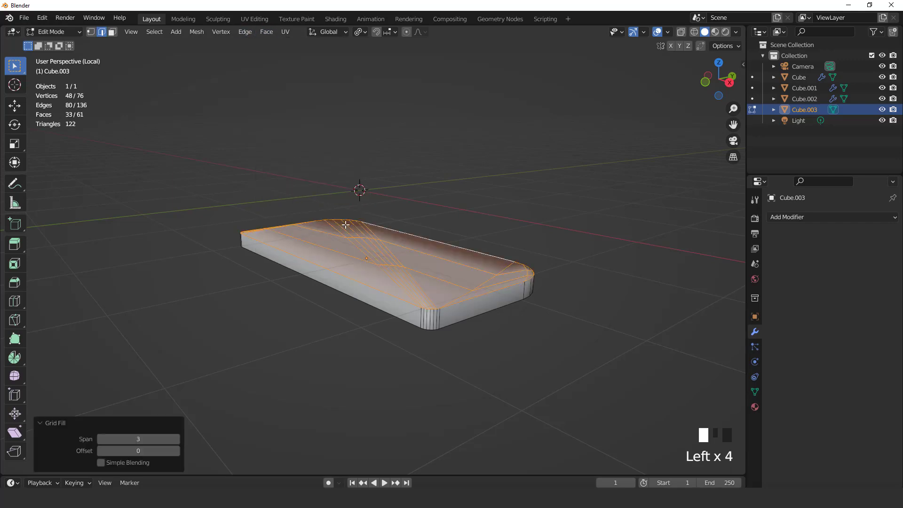
# Set the top grid fill's span to 11 in top view.
pyautogui.press('KP_7')
pyautogui.moveTo(137, 441); pyautogui.dragTo(114, 441)
pyautogui.click(177, 440)
pyautogui.click(177, 440)
pyautogui.click(177, 440)
pyautogui.click(177, 440)
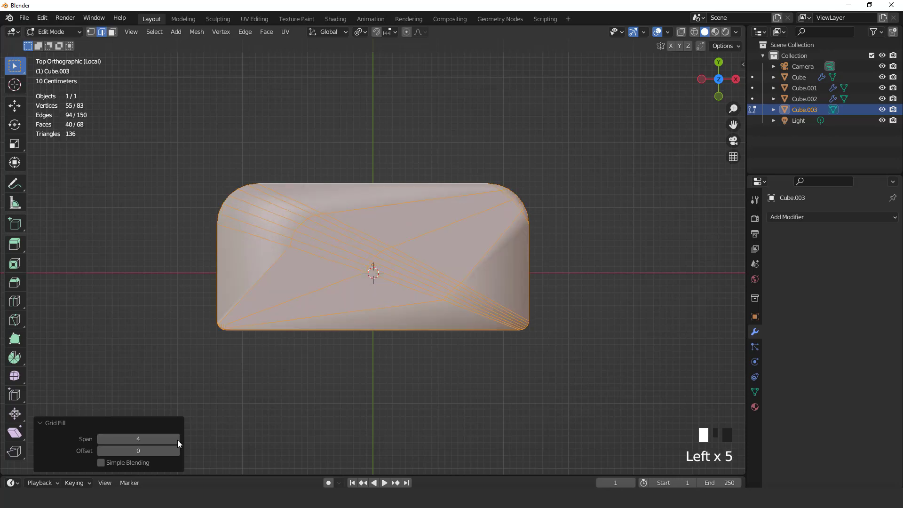
pyautogui.click(177, 440)
pyautogui.click(177, 440)
pyautogui.click(177, 439)
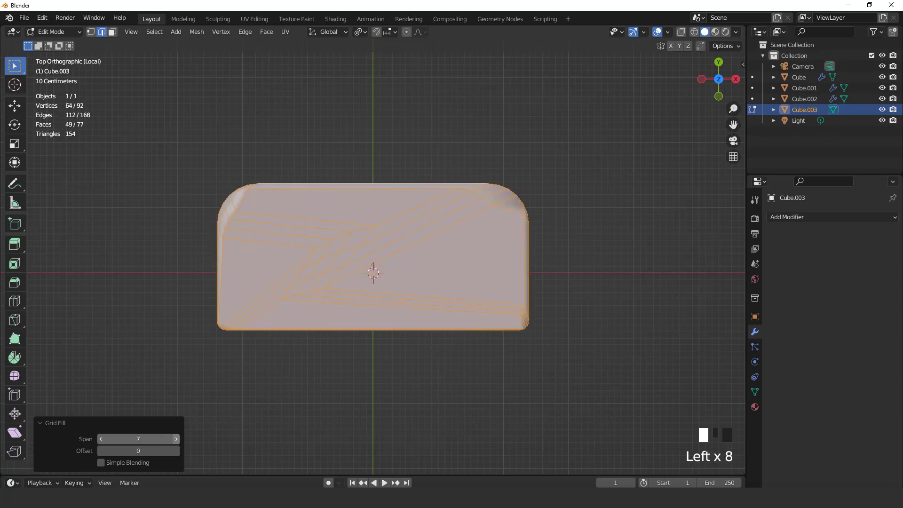
pyautogui.click(176, 439)
pyautogui.click(177, 440)
pyautogui.click(177, 440)
pyautogui.click(177, 439)
pyautogui.click(176, 440)
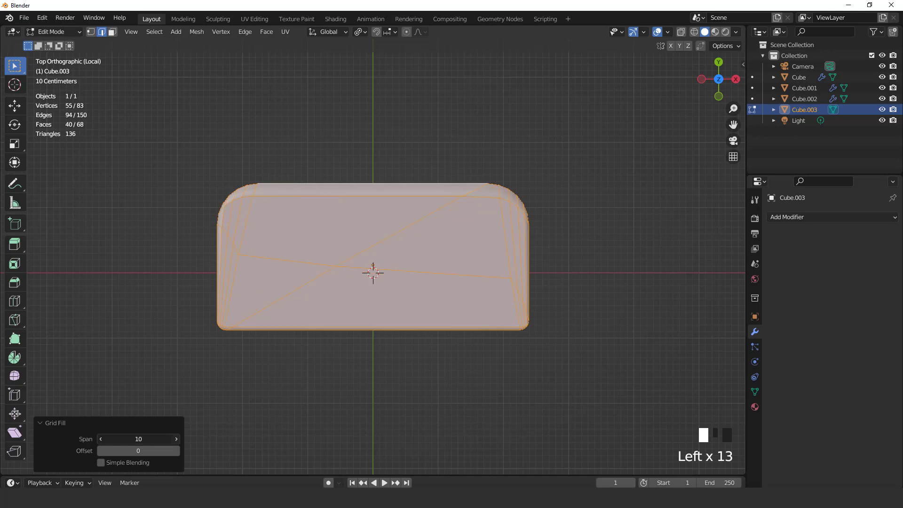
pyautogui.click(103, 441)
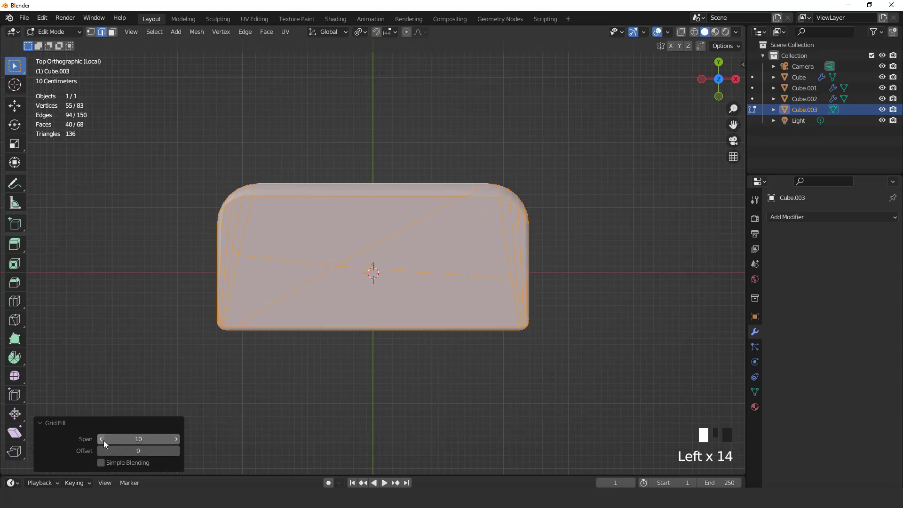
pyautogui.click(176, 439)
# Set the top grid fill's offset to 7 so its grid lines run straight across the slab.
pyautogui.click(177, 452)
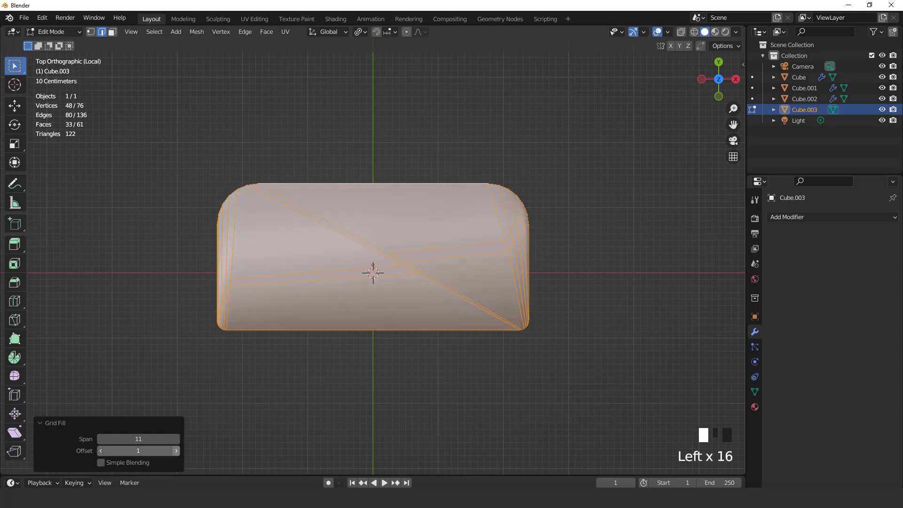
pyautogui.click(177, 452)
pyautogui.click(177, 452)
pyautogui.click(177, 452)
pyautogui.click(178, 452)
pyautogui.click(178, 453)
pyautogui.click(178, 453)
pyautogui.click(178, 452)
pyautogui.click(176, 451)
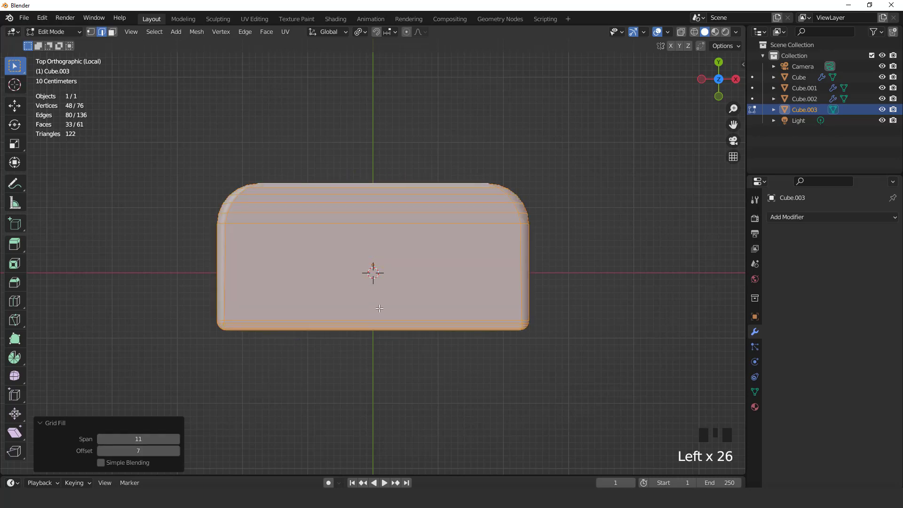
# Select the lower open edge loop of the base ring and close it with Grid Fill.
pyautogui.moveTo(454, 349); pyautogui.dragTo(450, 220, button='middle')
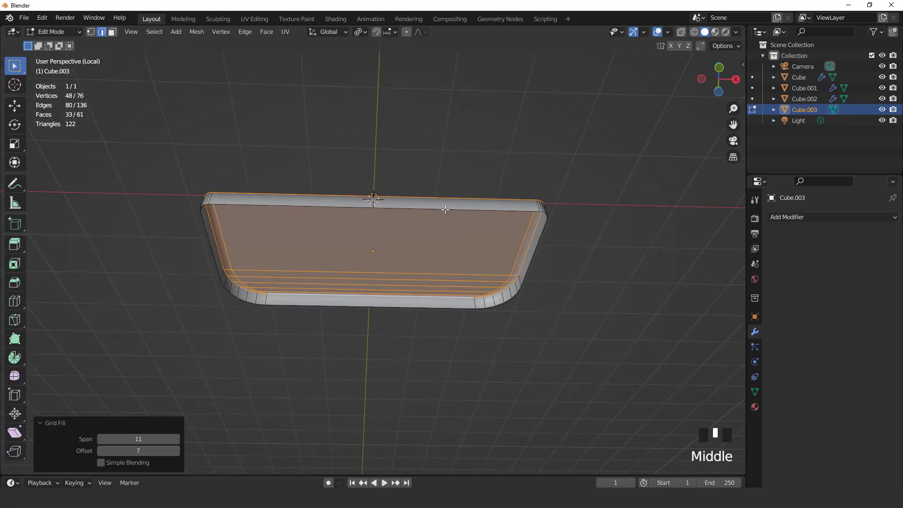
pyautogui.click(446, 209)
pyautogui.click(266, 32)
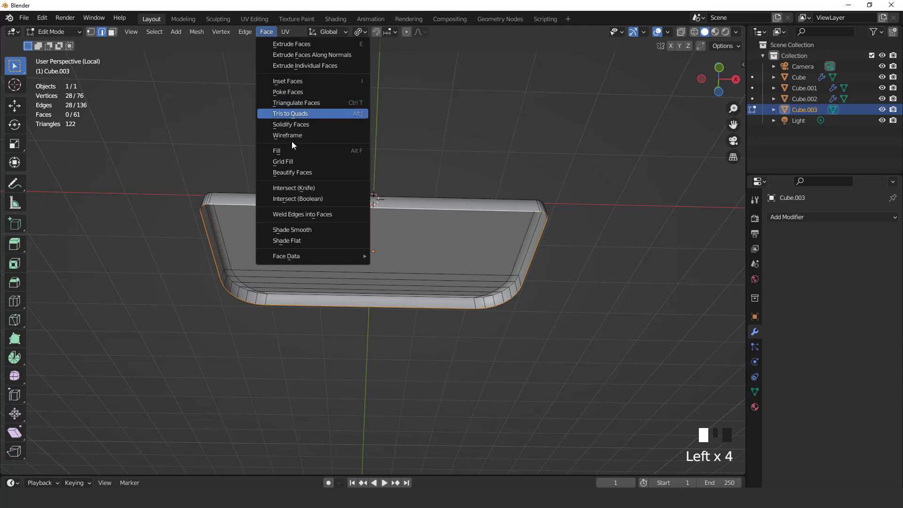
pyautogui.click(292, 162)
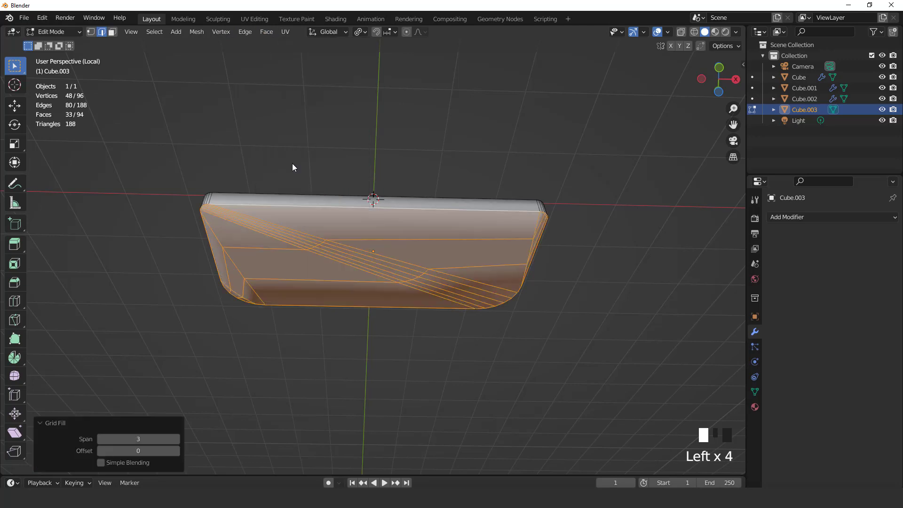
# Set the bottom grid fill's span to 11 and offset to 7 in bottom view, and return to Object Mode.
pyautogui.press('ctrl+KP_7')
pyautogui.click(177, 440)
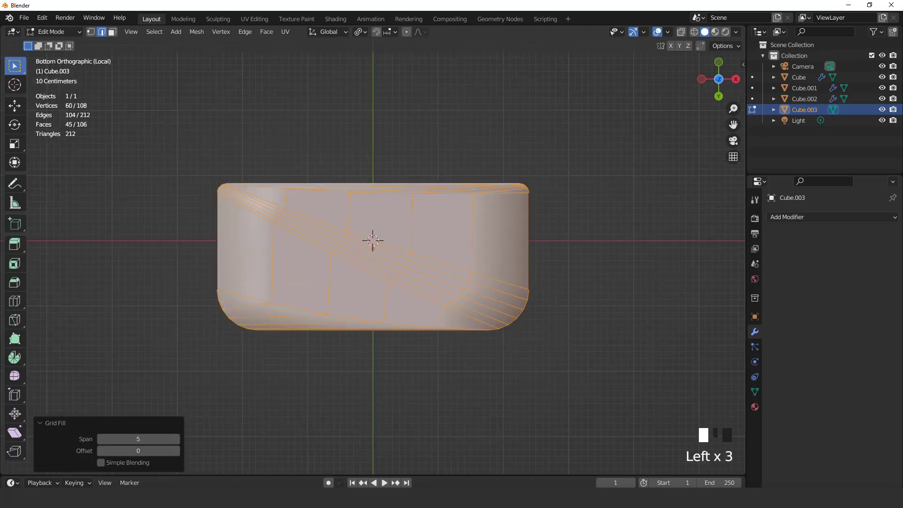
pyautogui.click(177, 439)
pyautogui.click(177, 439)
pyautogui.click(177, 452)
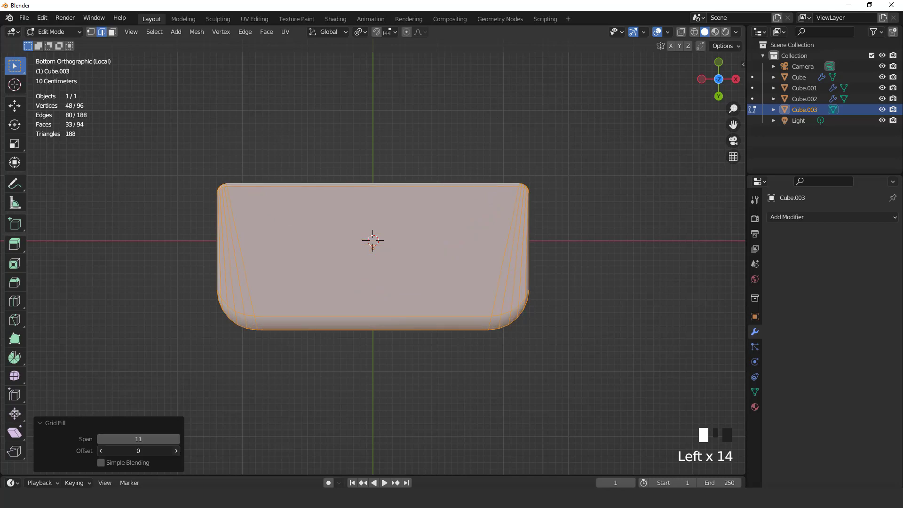
pyautogui.click(177, 451)
pyautogui.click(177, 451)
pyautogui.scroll(-2, 351, 346)
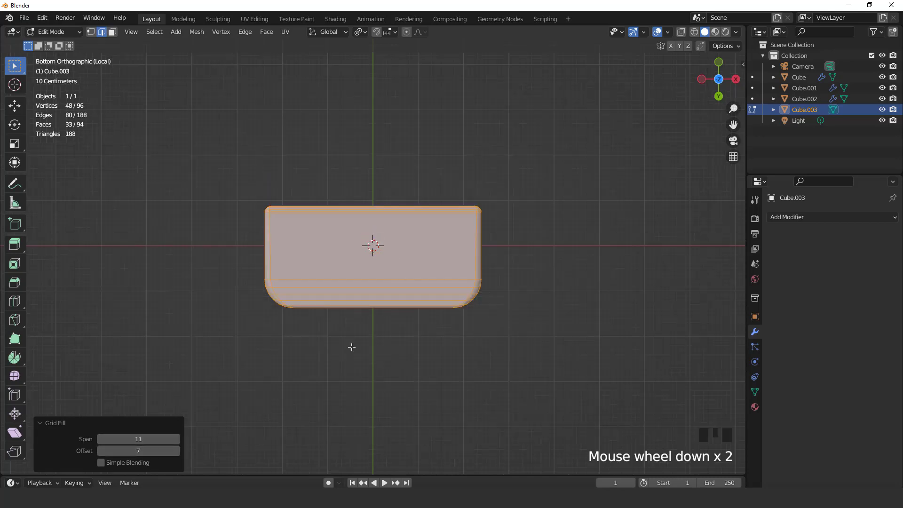
pyautogui.moveTo(351, 346); pyautogui.dragTo(368, 280, button='middle')
pyautogui.press('Tab')
# Add a Bevel modifier to the base slab with 2 segments and an amount of 0.01 m.
pyautogui.click(381, 262)
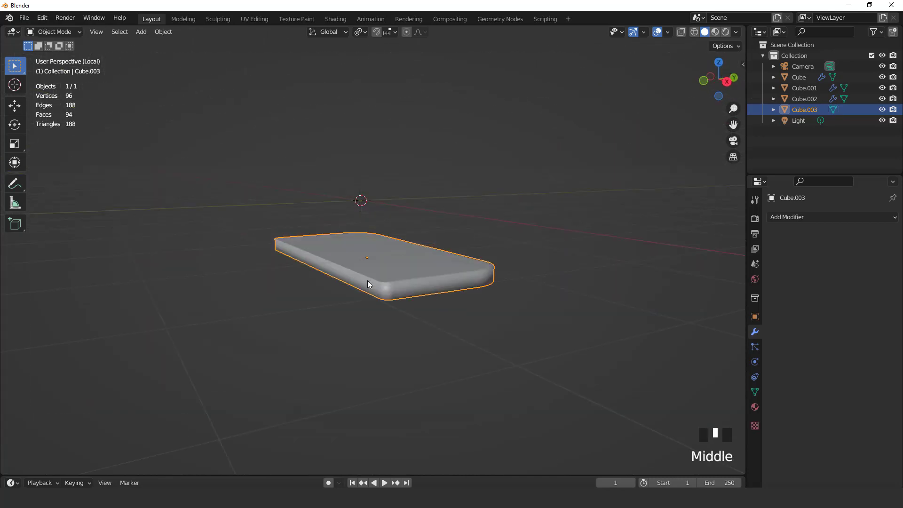
pyautogui.scroll(2, 375, 279)
pyautogui.click(782, 217)
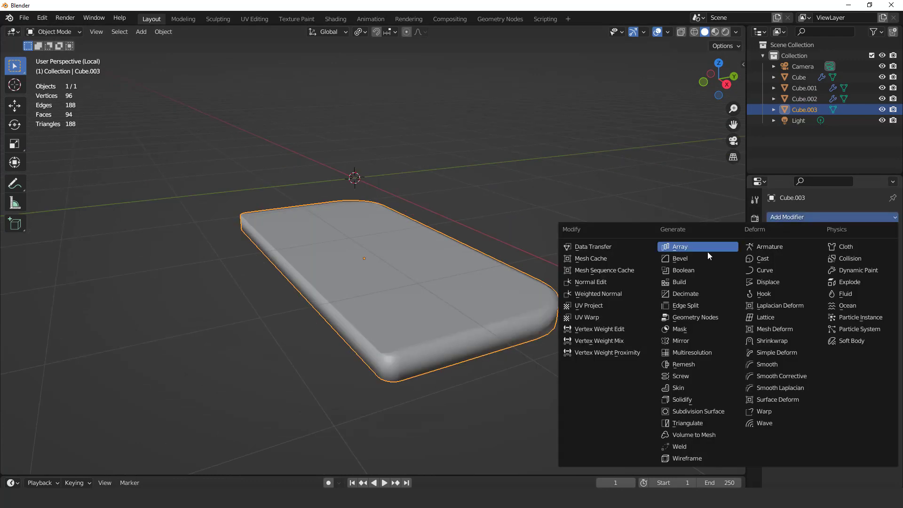
pyautogui.click(699, 260)
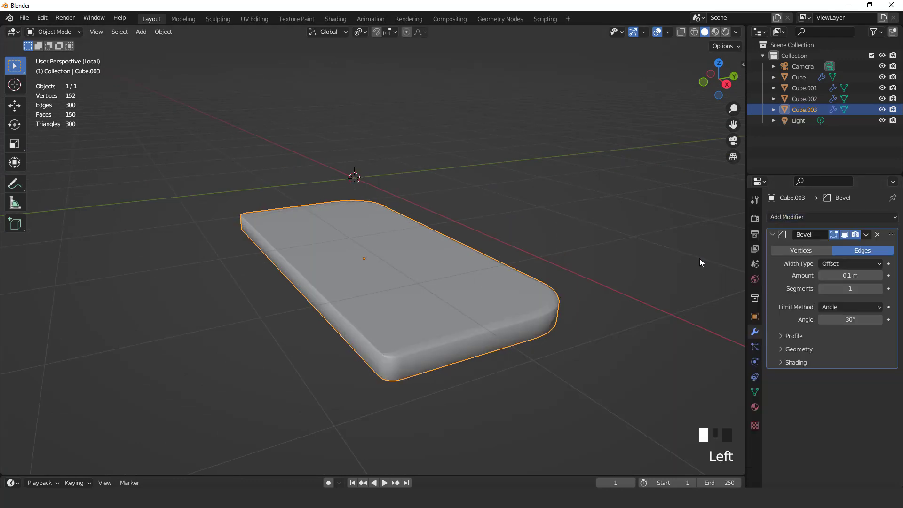
pyautogui.click(880, 289)
pyautogui.click(821, 275)
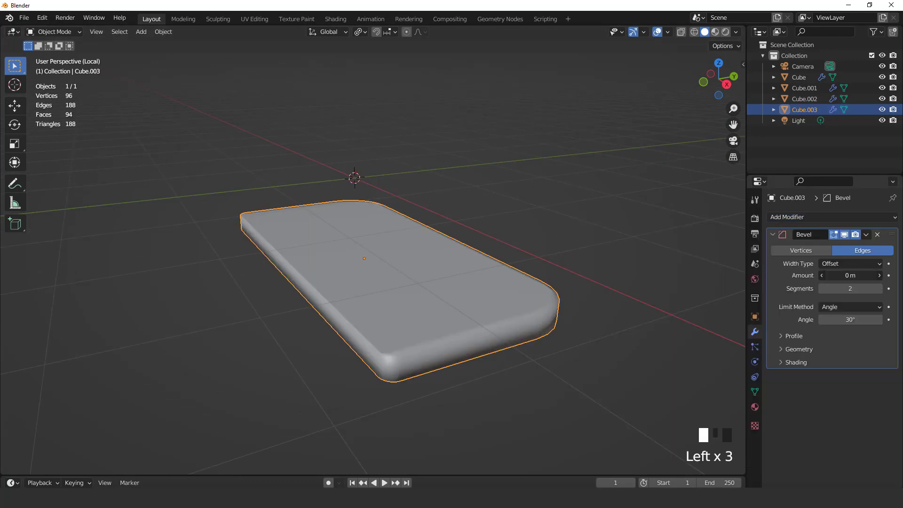
pyautogui.click(880, 276)
# Add a level 1 Subdivision modifier to the base slab, shade it smooth and leave local view.
pyautogui.moveTo(424, 249)
pyautogui.mouseDown(button='middle')
pyautogui.moveTo(436, 248)
pyautogui.moveTo(428, 278)
pyautogui.mouseUp(button='middle')
pyautogui.hotkey('ctrl', '1')
pyautogui.scroll(3, 433, 244)
pyautogui.rightClick(429, 278)
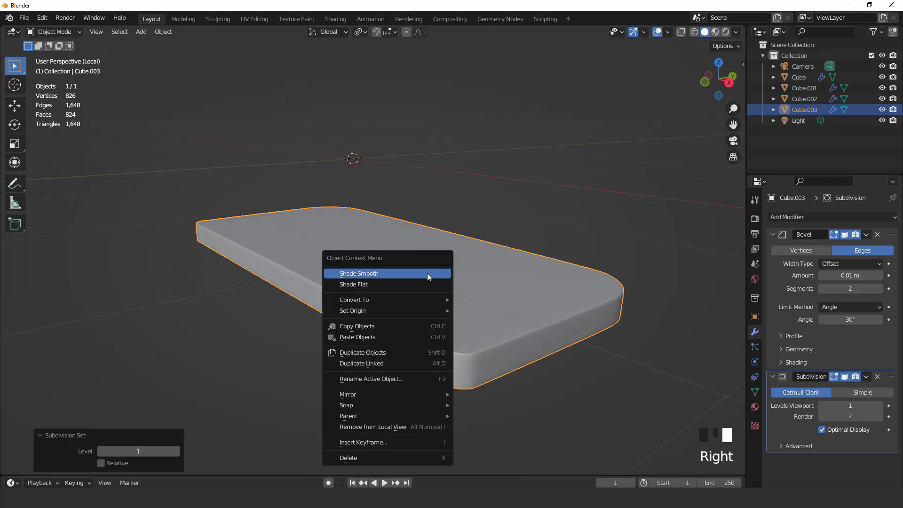
pyautogui.click(428, 273)
pyautogui.scroll(-2, 427, 277)
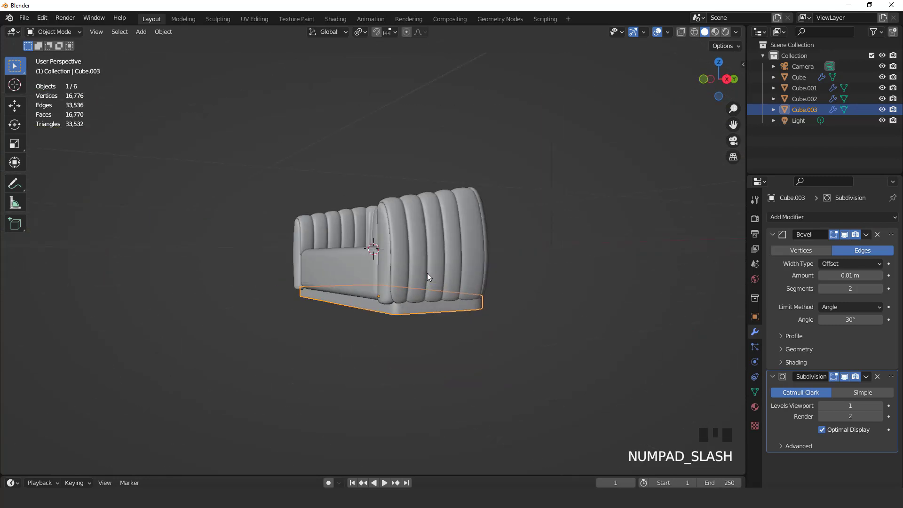
# View the complete sofa from the front with overlays hidden, and switch to Material Preview shading with overlays shown again.
pyautogui.press('KP_1')
pyautogui.click(658, 32)
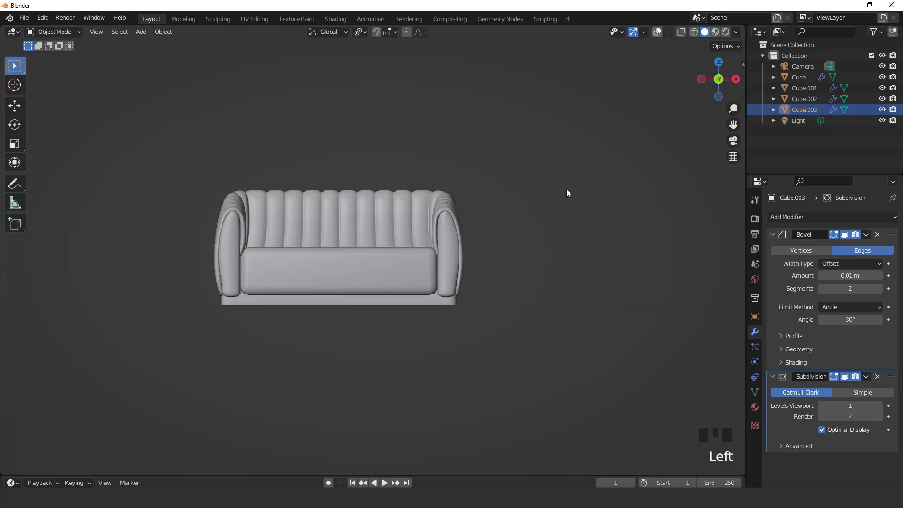
pyautogui.scroll(2, 527, 260)
pyautogui.scroll(-1, 527, 259)
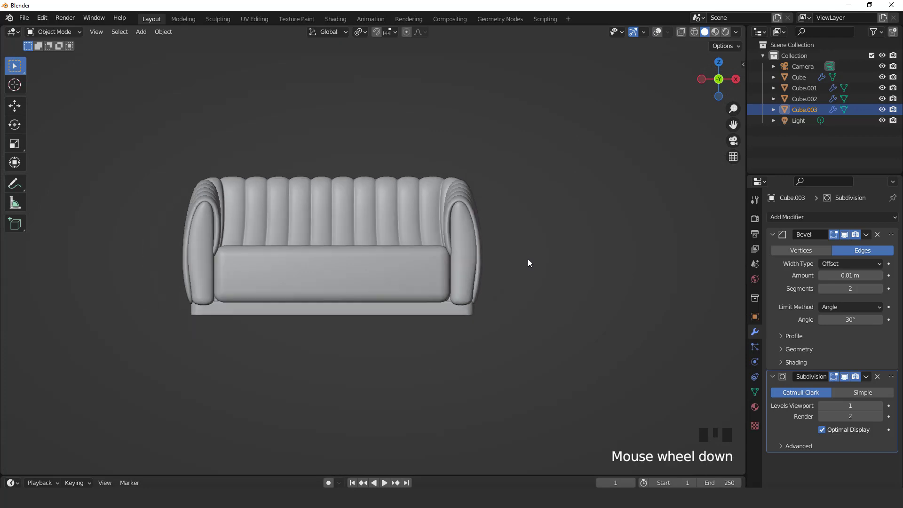
pyautogui.moveTo(528, 259)
pyautogui.mouseDown(button='middle')
pyautogui.moveTo(480, 299)
pyautogui.moveTo(394, 301)
pyautogui.moveTo(324, 287)
pyautogui.moveTo(447, 295)
pyautogui.mouseUp(button='middle')
pyautogui.click(715, 32)
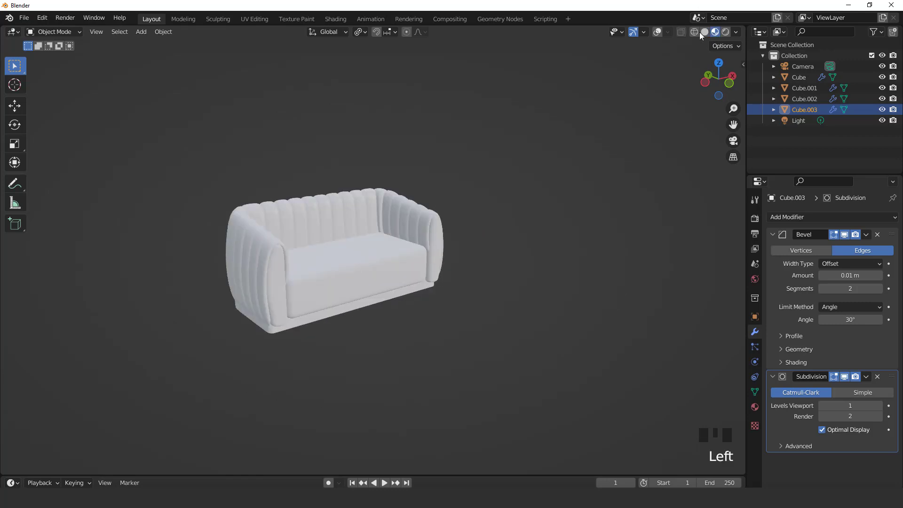
pyautogui.click(657, 32)
pyautogui.scroll(1, 493, 213)
pyautogui.scroll(-3, 493, 213)
pyautogui.keyDown('shift'); pyautogui.moveTo(493, 213); pyautogui.dragTo(381, 201, button='middle'); pyautogui.keyUp('shift')
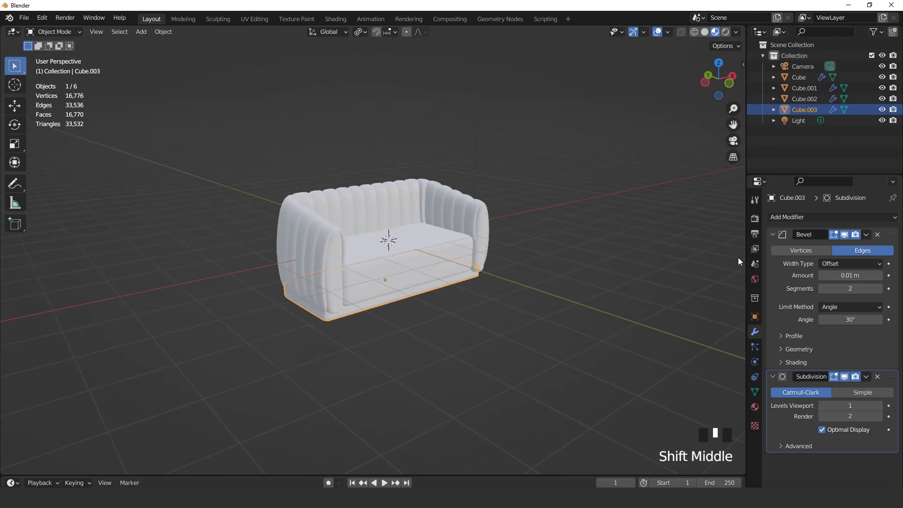
# Give the base slab a new material with an orange-brown base color (H 0.053, S 0.792, V 0.541) and roughness 0.534.
pyautogui.click(755, 407)
pyautogui.click(839, 261)
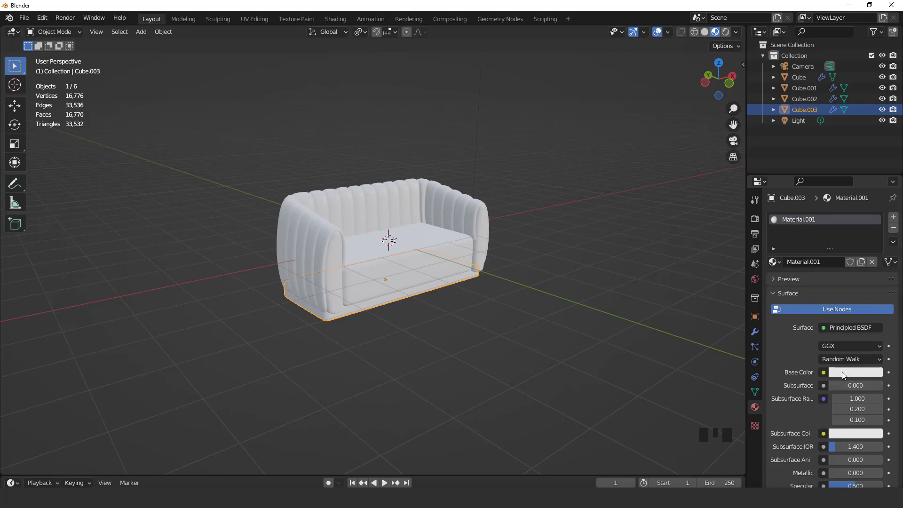
pyautogui.click(842, 372)
pyautogui.click(823, 270)
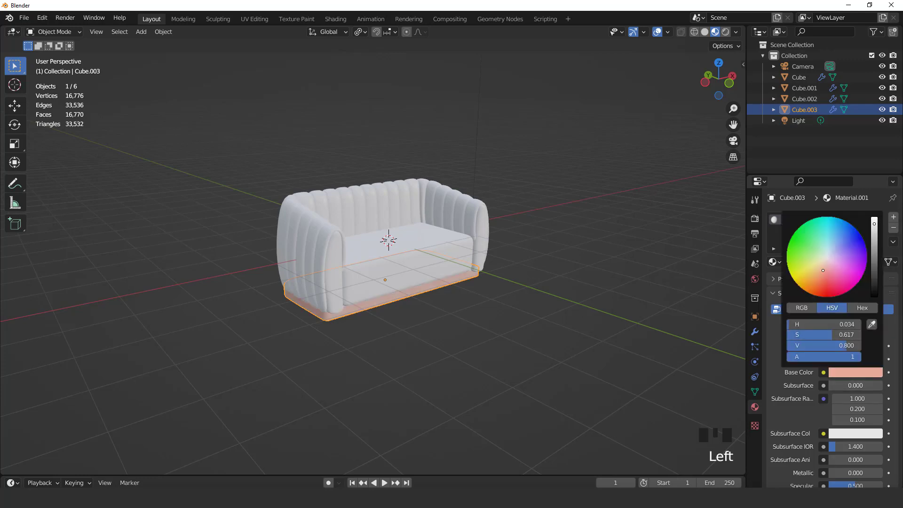
pyautogui.moveTo(824, 270); pyautogui.dragTo(818, 275)
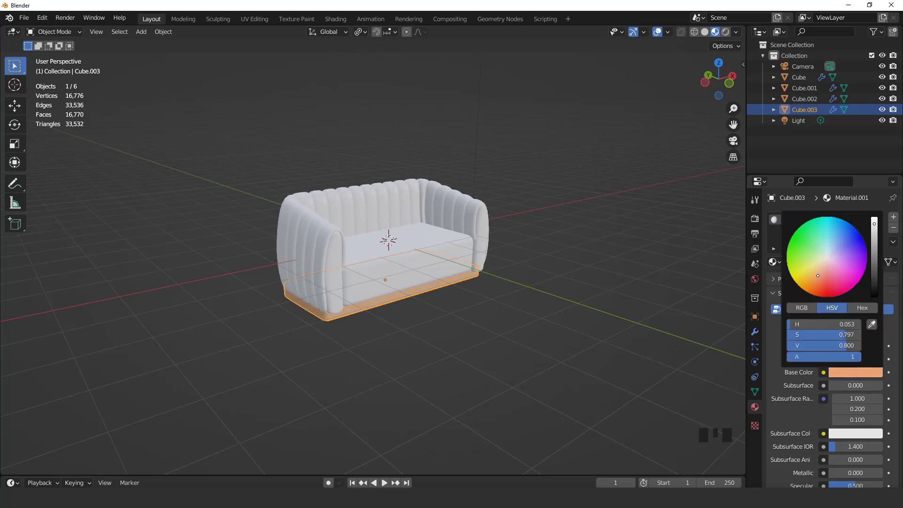
pyautogui.moveTo(874, 224); pyautogui.dragTo(874, 236)
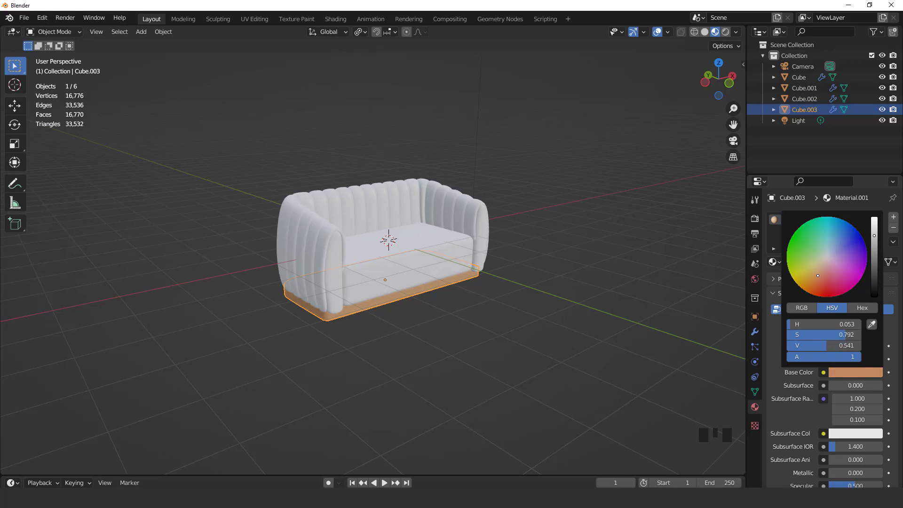
pyautogui.scroll(-3, 835, 385)
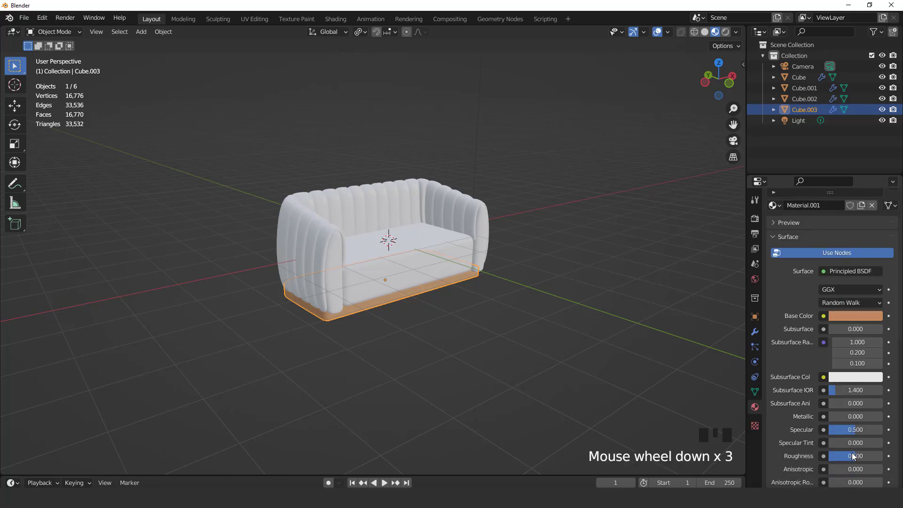
pyautogui.moveTo(852, 453); pyautogui.dragTo(854, 452)
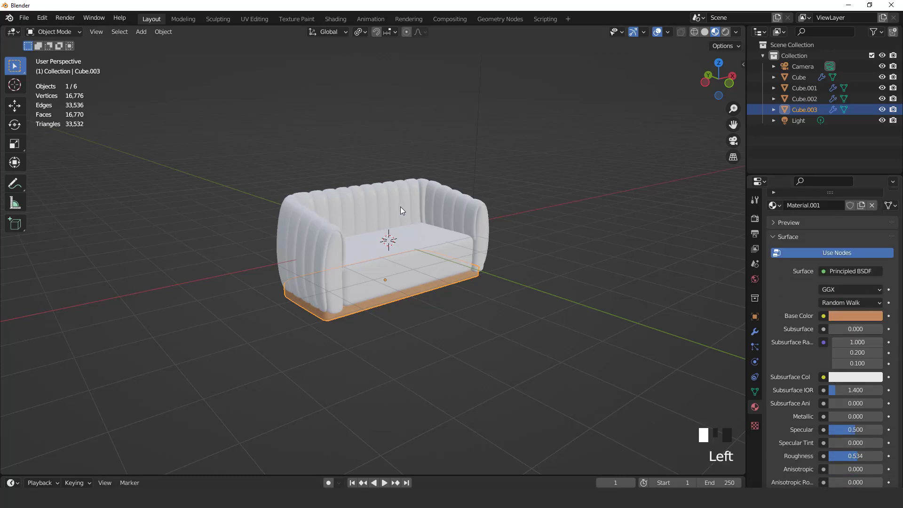
# Link the base slab's material to the grooved back, seat block and arm panels, and hide the viewport overlays.
pyautogui.click(389, 202)
pyautogui.keyDown('shift'); pyautogui.click(422, 253); pyautogui.keyUp('shift')
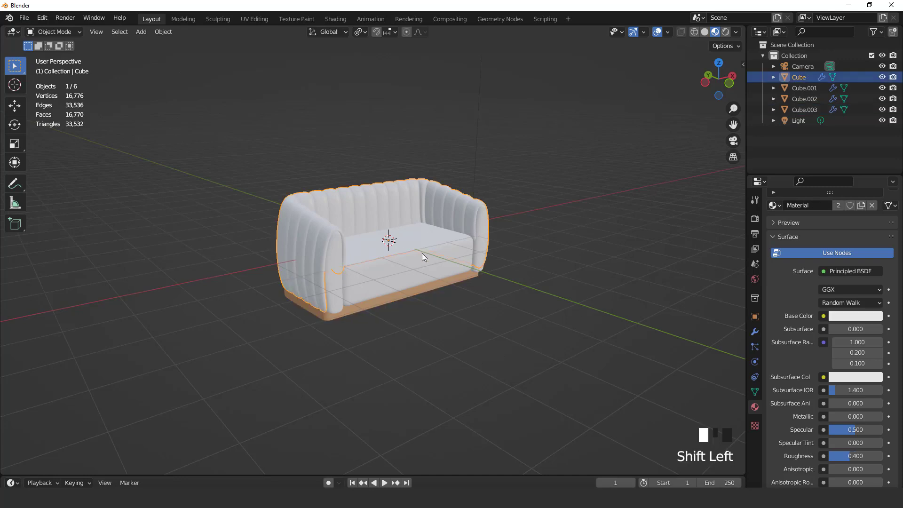
pyautogui.keyDown('shift'); pyautogui.click(339, 252); pyautogui.keyUp('shift')
pyautogui.keyDown('shift'); pyautogui.click(352, 311); pyautogui.keyUp('shift')
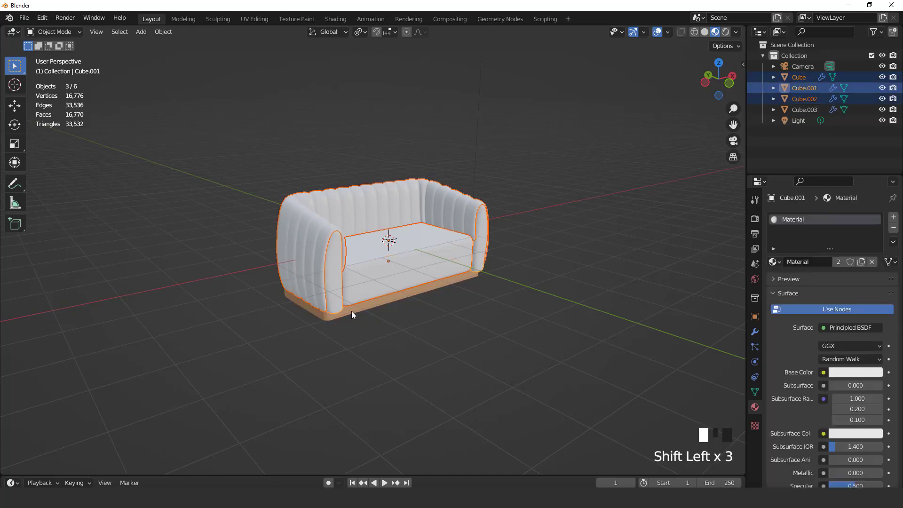
pyautogui.hotkey('ctrl', 'l')
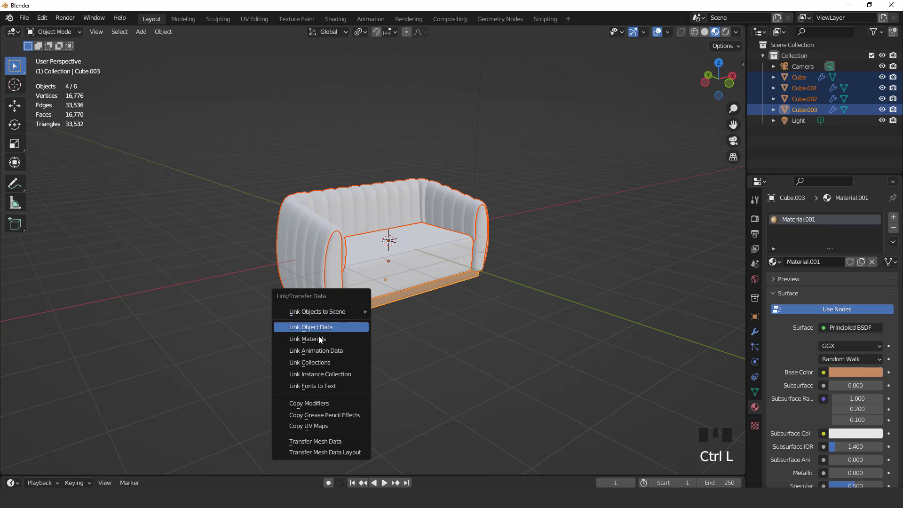
pyautogui.click(315, 339)
pyautogui.click(657, 31)
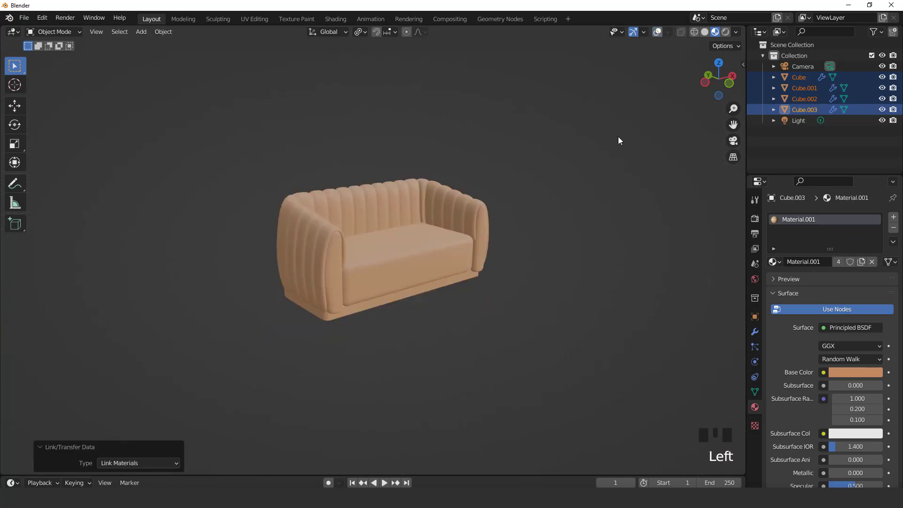